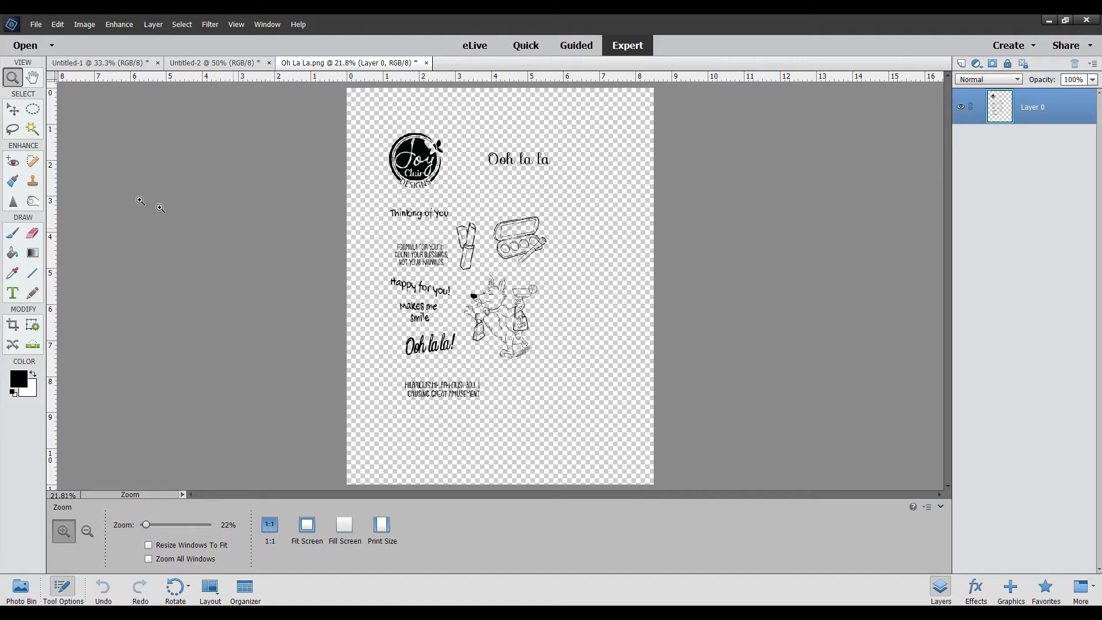
Make white the foreground colour and fill the lipstick tube, its slanted tip and the cap behind it using the Paint Bucket.
click(450, 307)
click(450, 306)
click(451, 307)
click(451, 306)
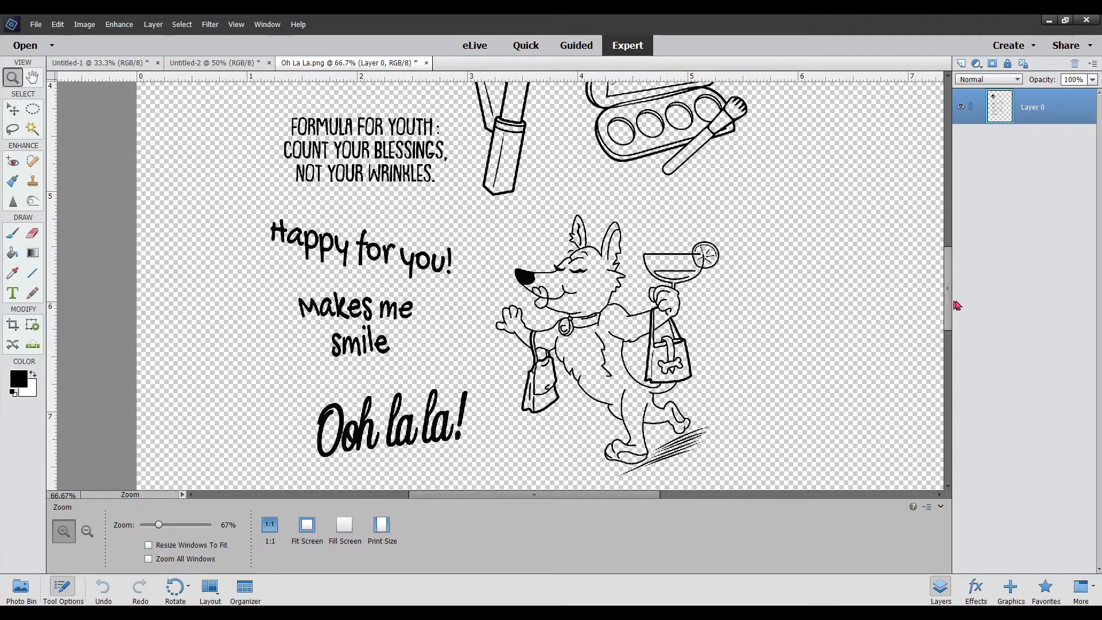
scroll(950, 303, up, 5)
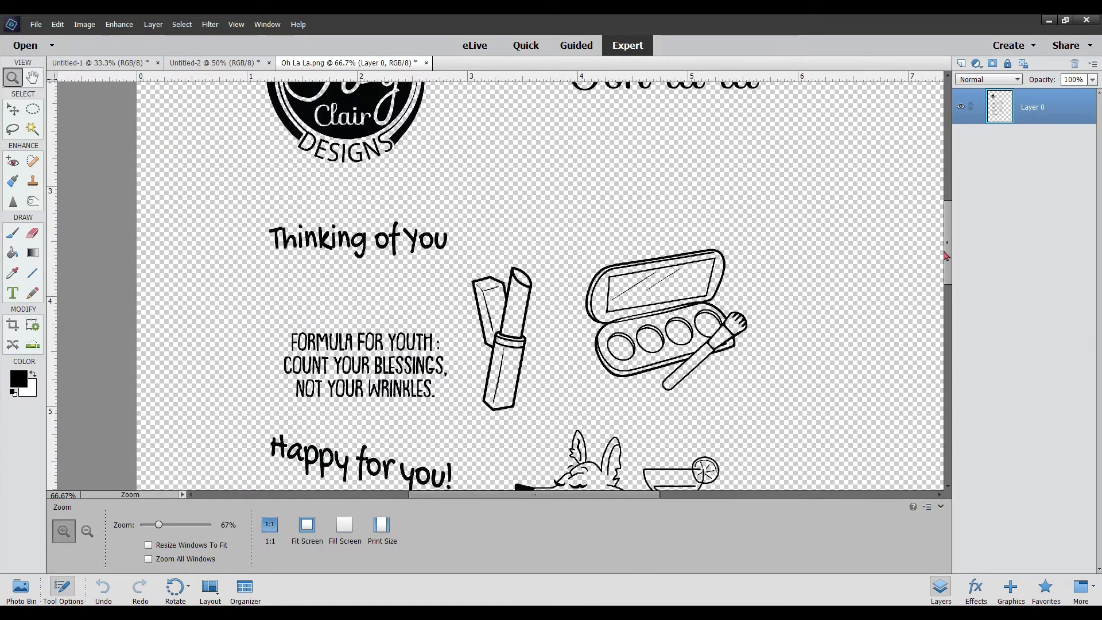
click(12, 257)
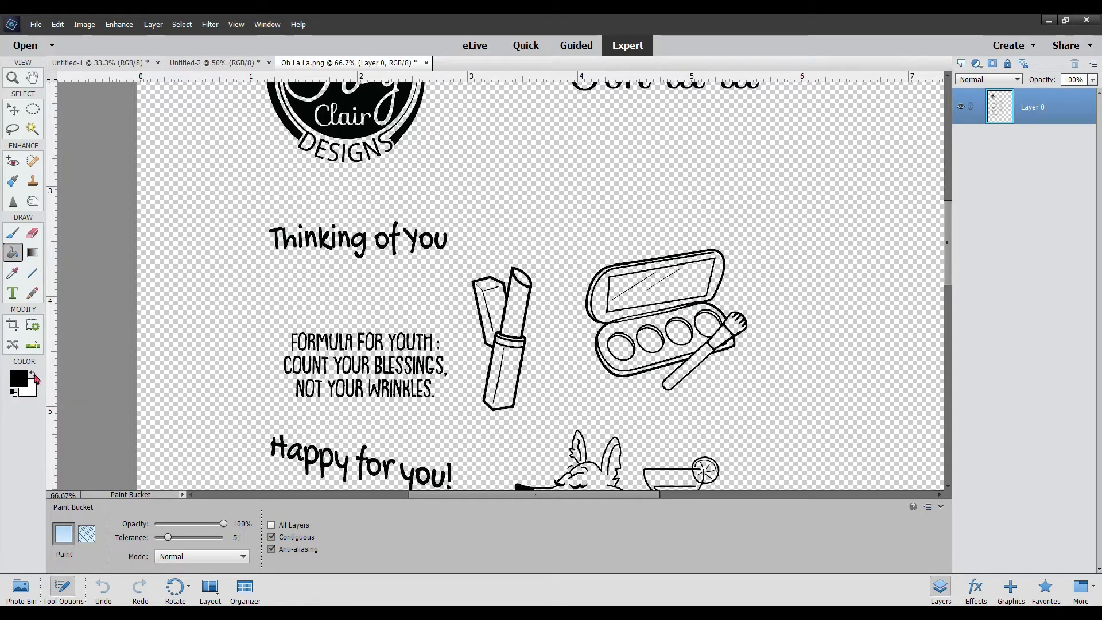
click(34, 376)
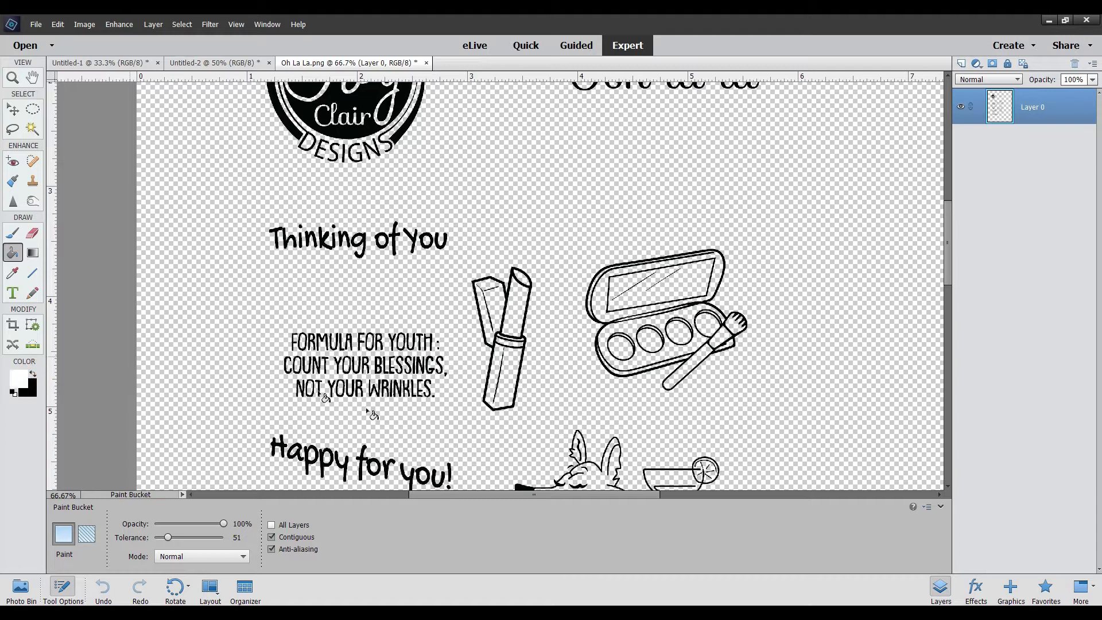
click(520, 315)
click(525, 281)
click(494, 307)
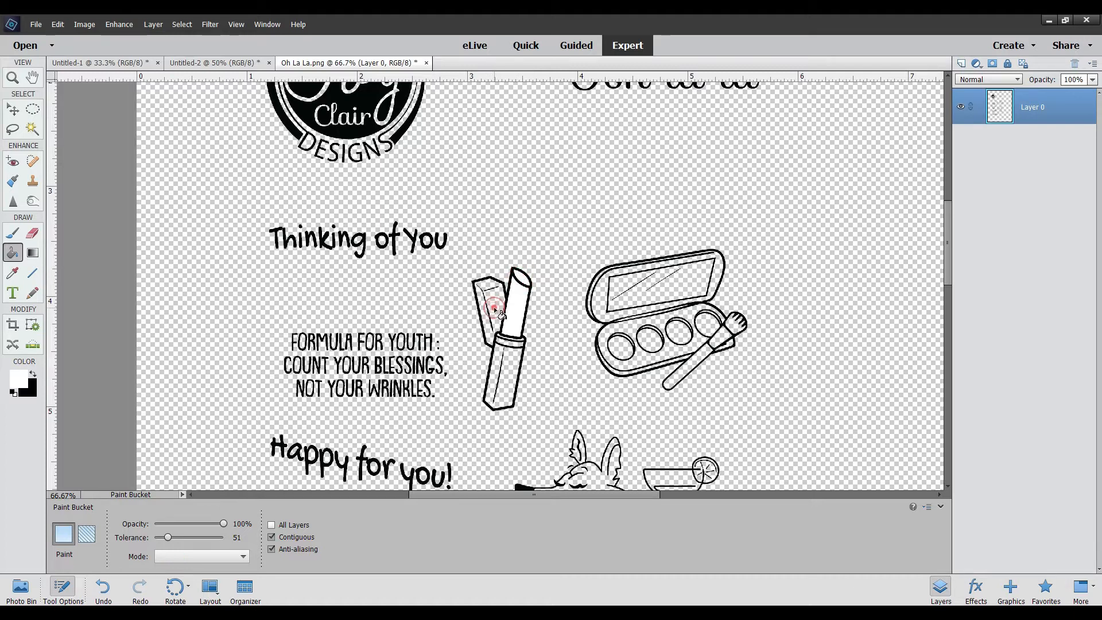
click(506, 365)
click(508, 340)
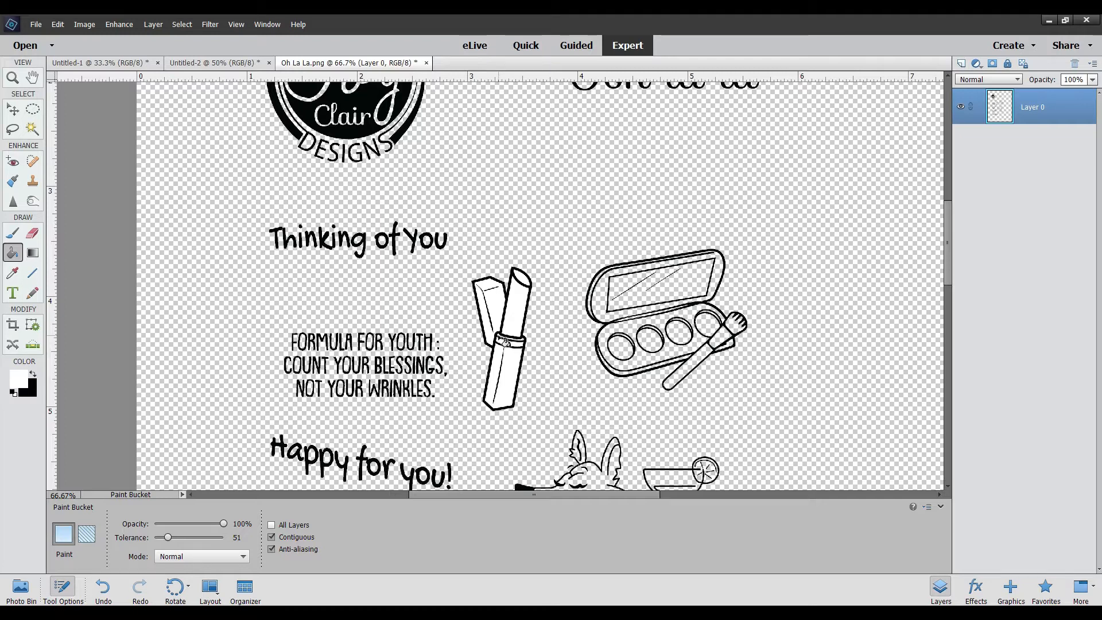
Undo the stray fill over the lipstick's outlines and fill the narrow rim of its collar with white.
click(505, 342)
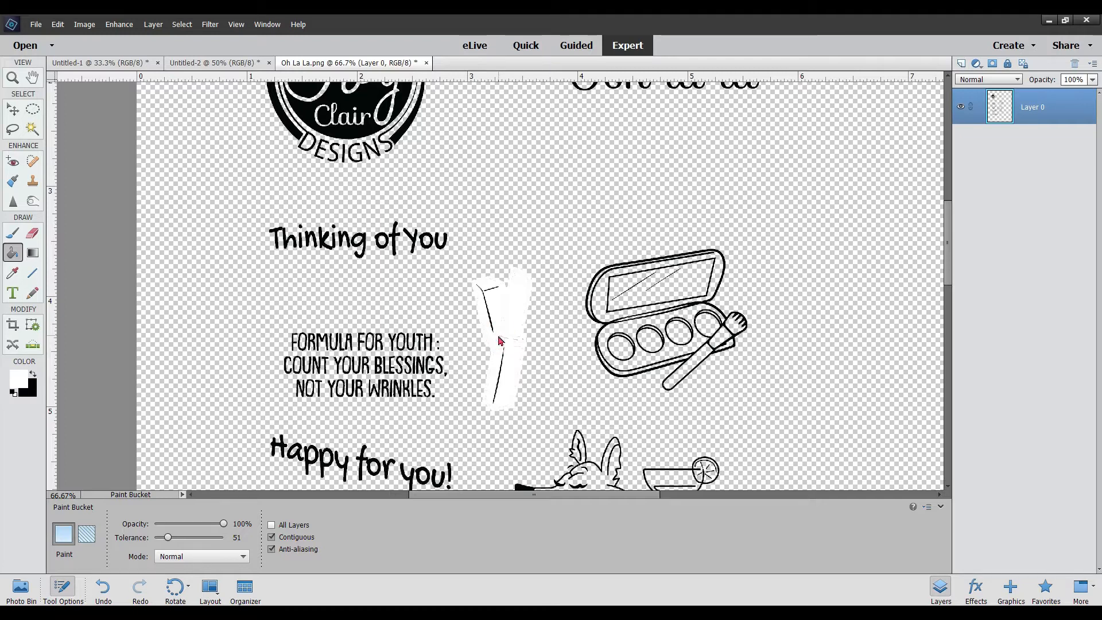
click(105, 589)
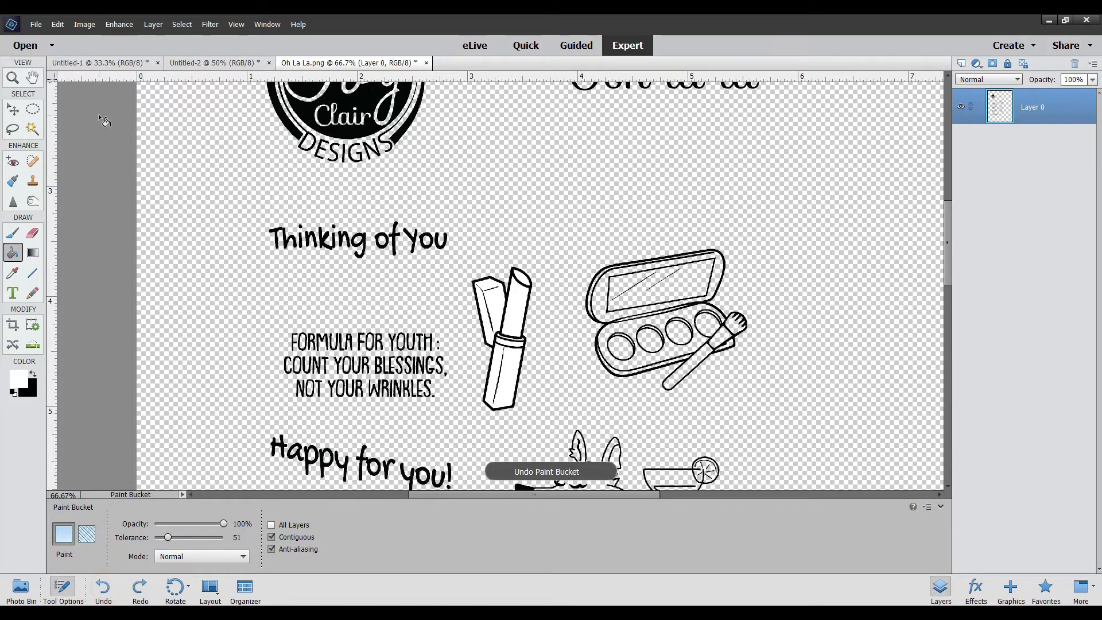
click(12, 76)
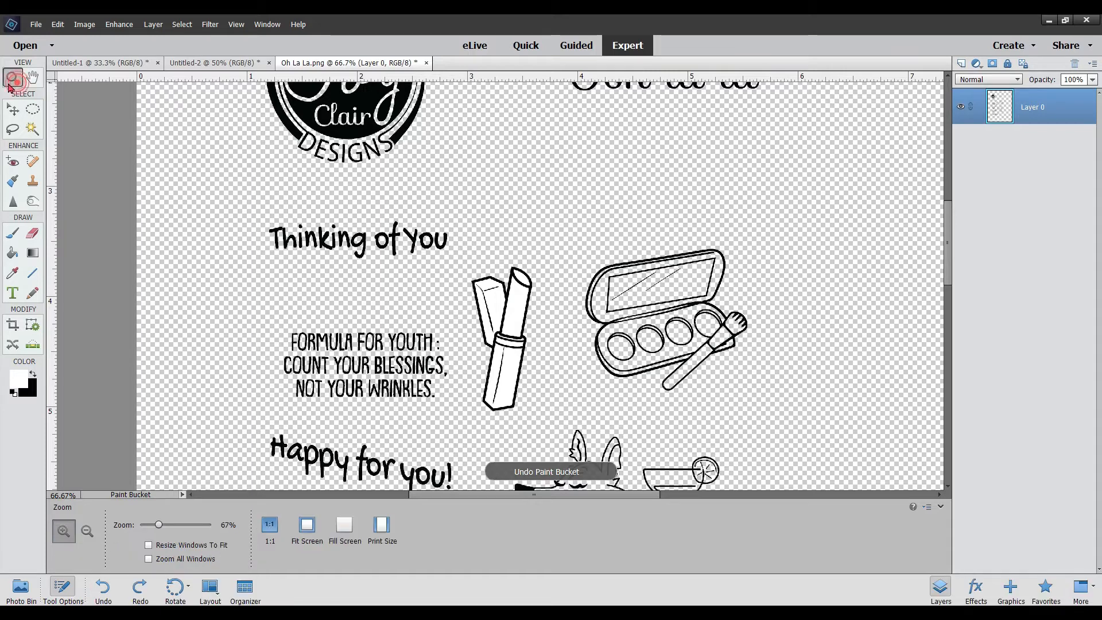
click(479, 324)
click(479, 324)
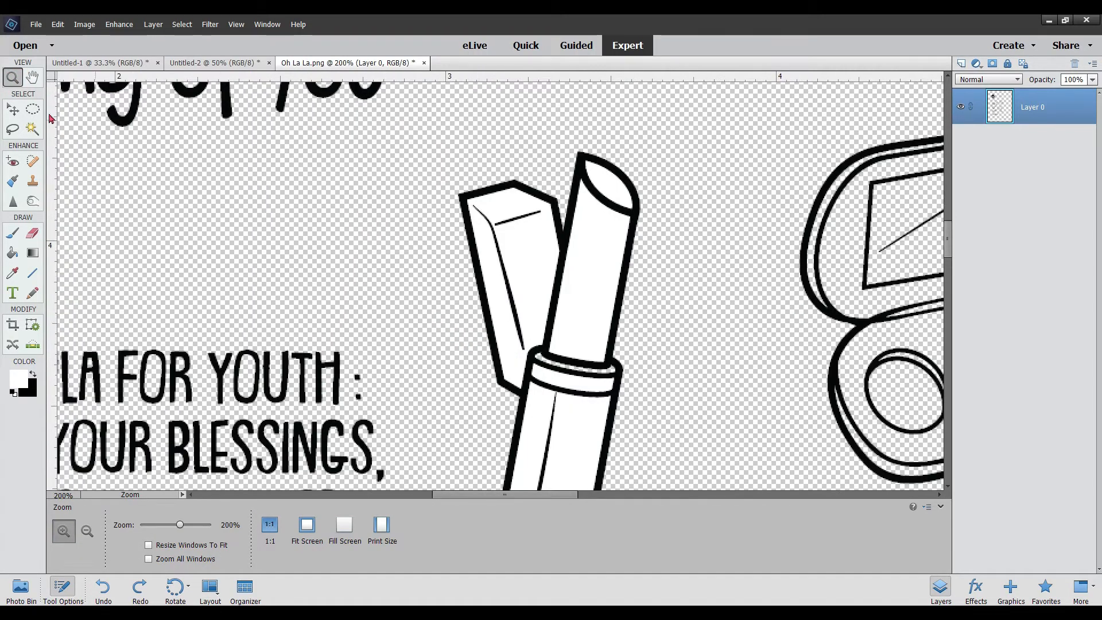
click(14, 255)
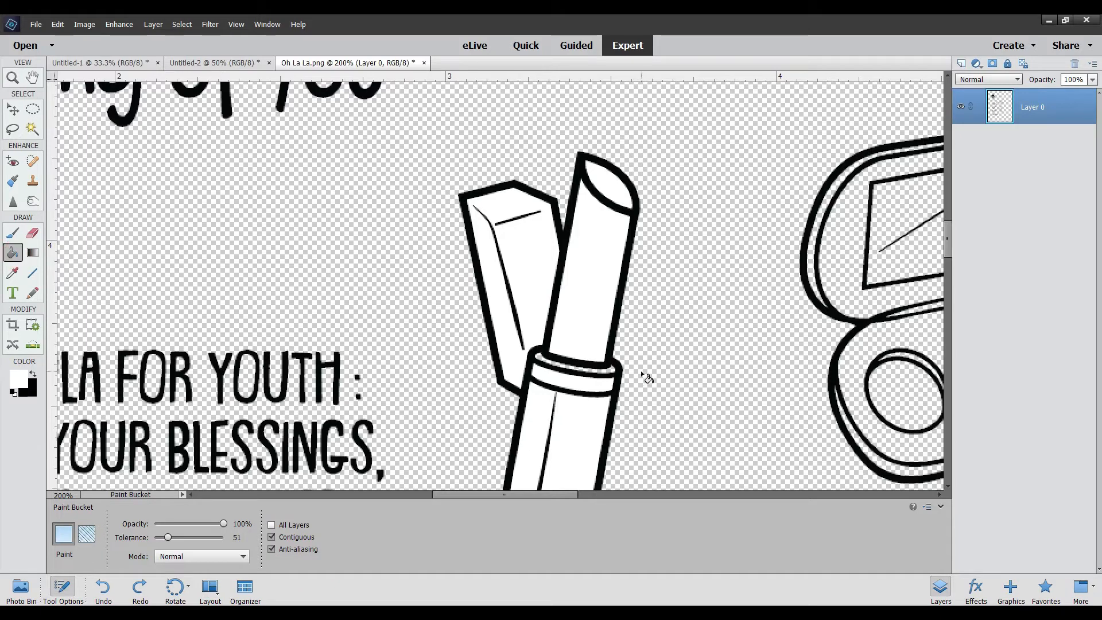
click(610, 373)
Fill the makeup brush's bristles, ferrule and handle with white.
drag(548, 498, 635, 498)
click(747, 326)
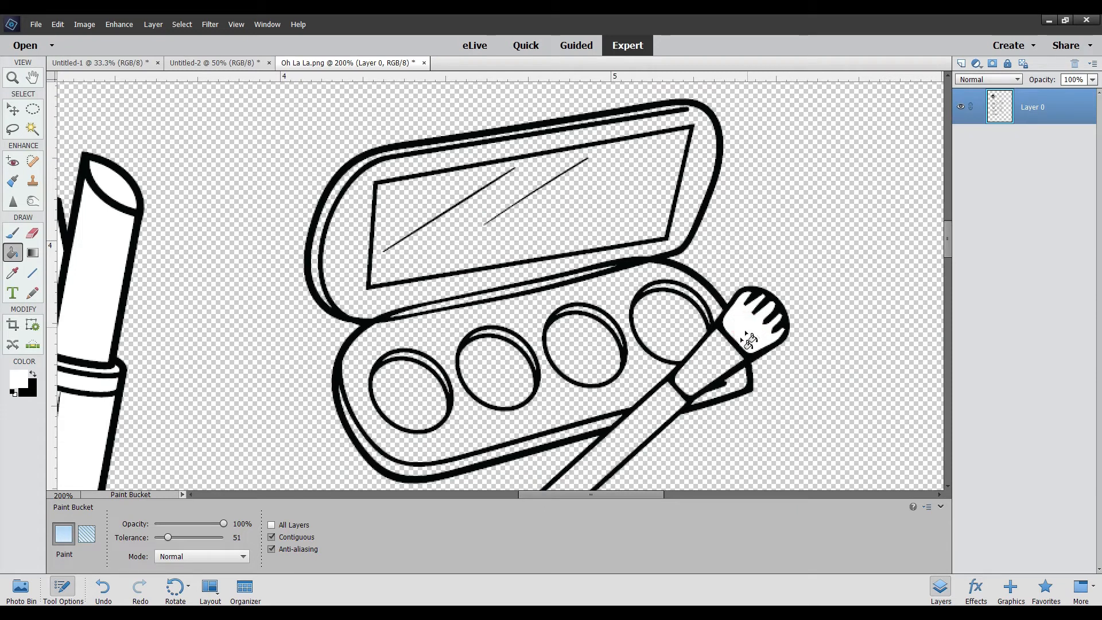
click(696, 380)
click(660, 415)
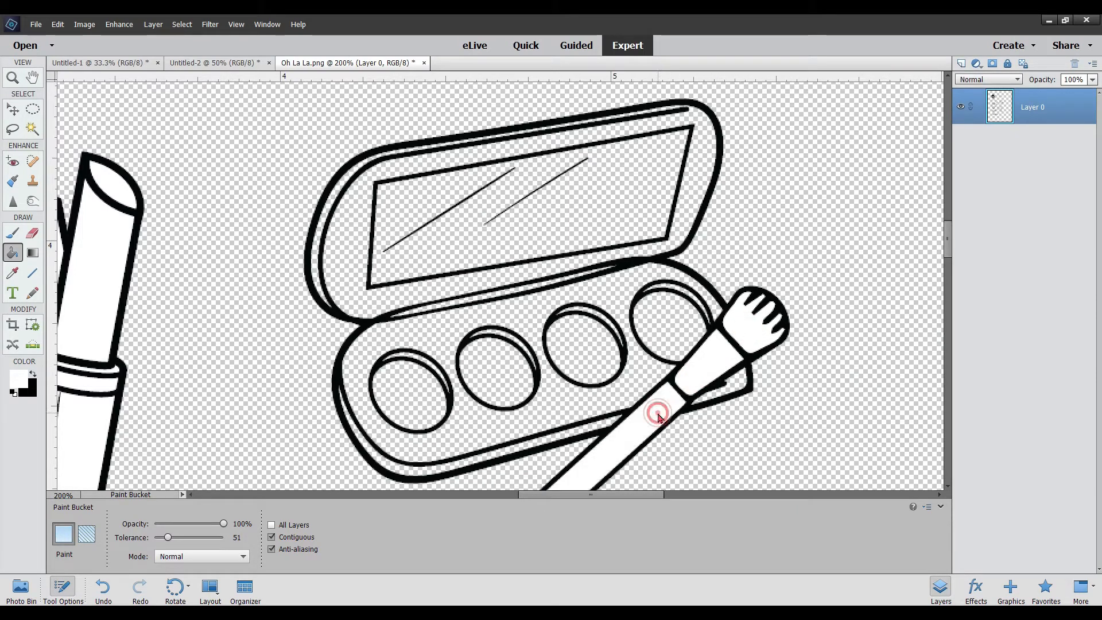
Fill the makeup palette's base and rim, its mirror, lid frame, hinge strip and outer lid edge with white.
click(618, 397)
click(610, 427)
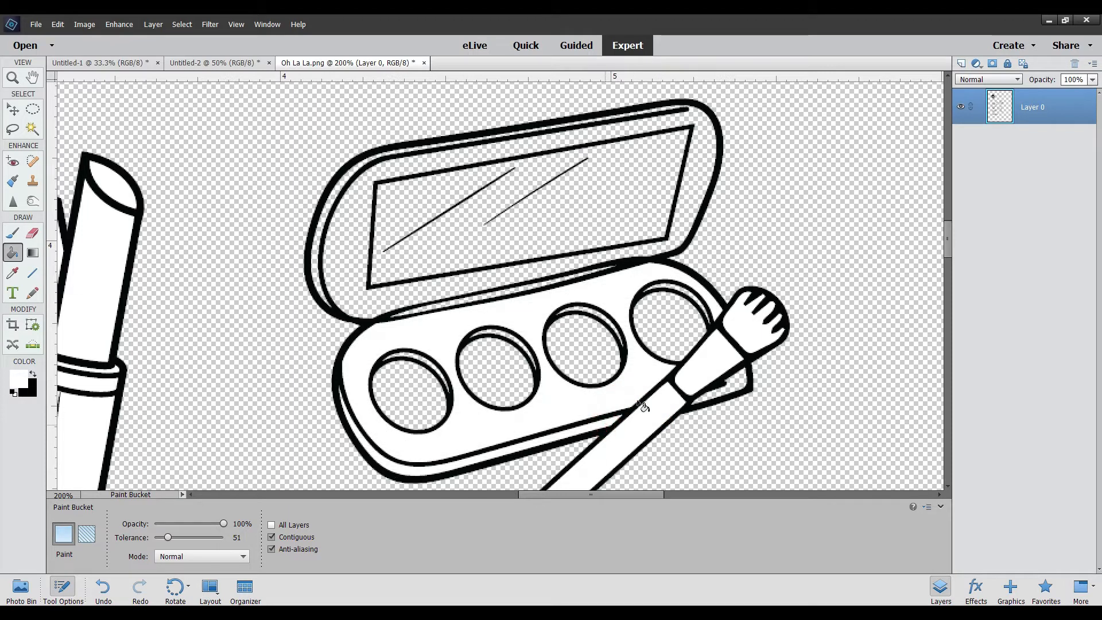
click(738, 392)
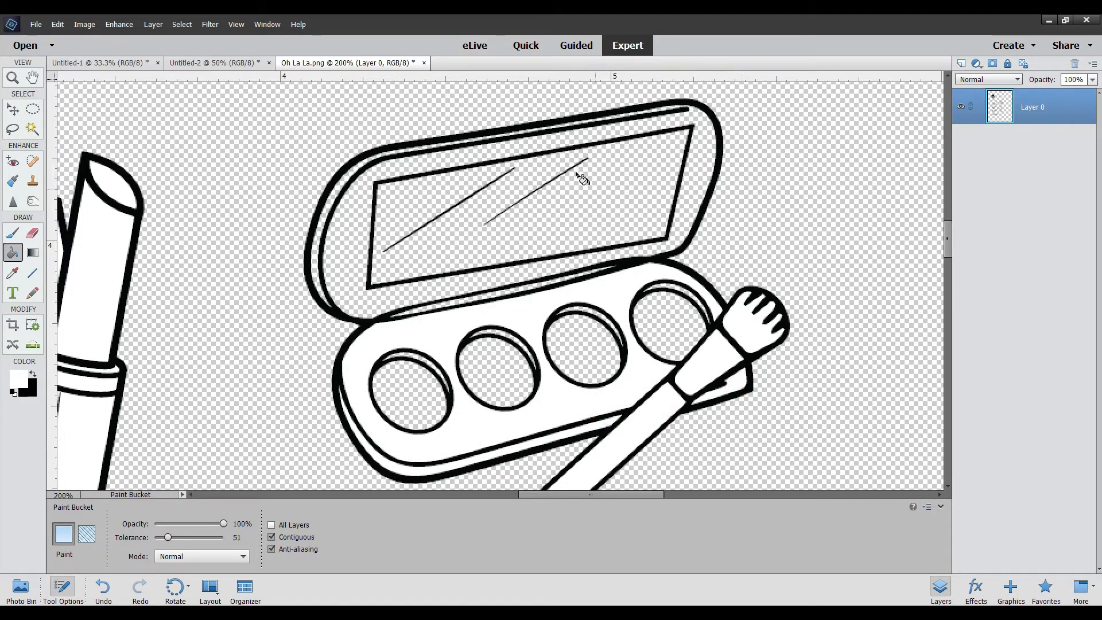
click(601, 210)
click(693, 181)
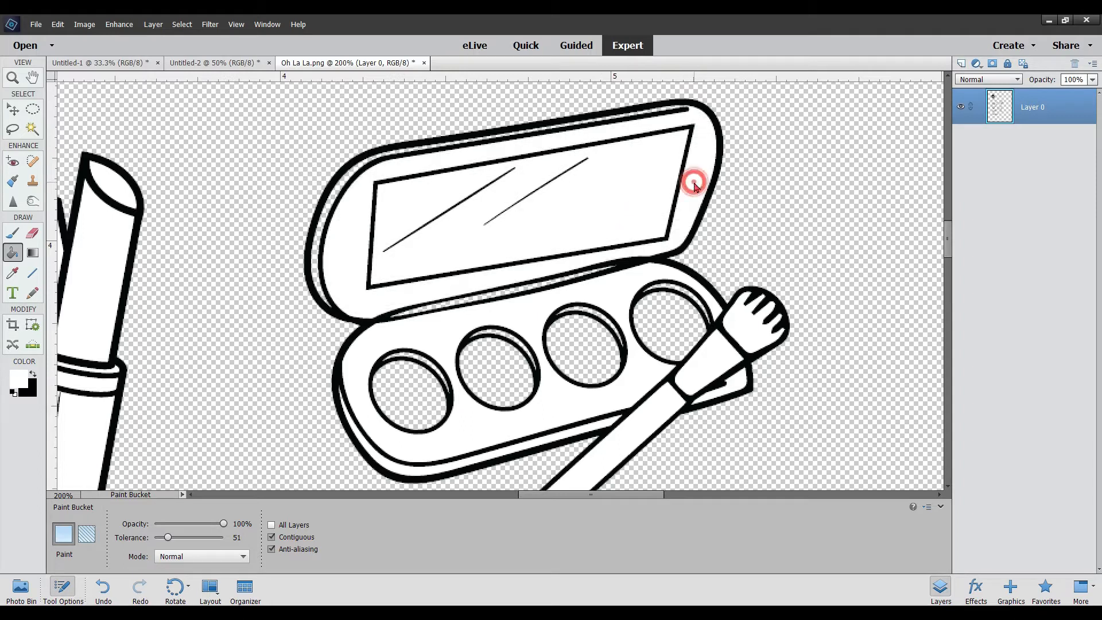
click(466, 300)
click(316, 261)
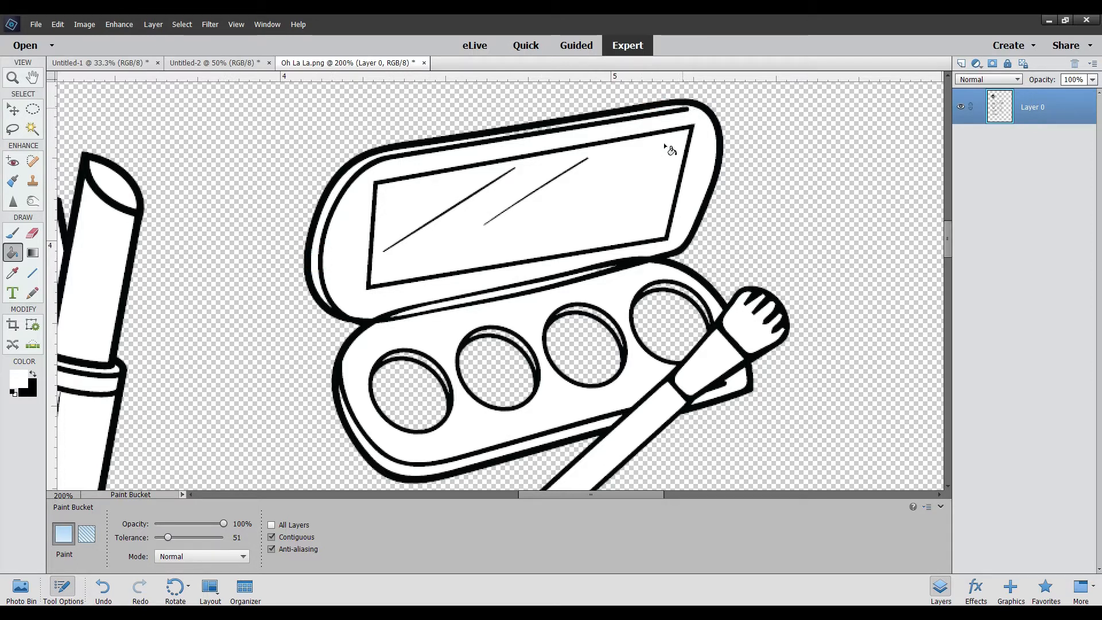
Fill the palette's four round pans and their thin inner edges with white, undoing the misplaced fill on the pan beside the brush.
click(576, 363)
click(506, 374)
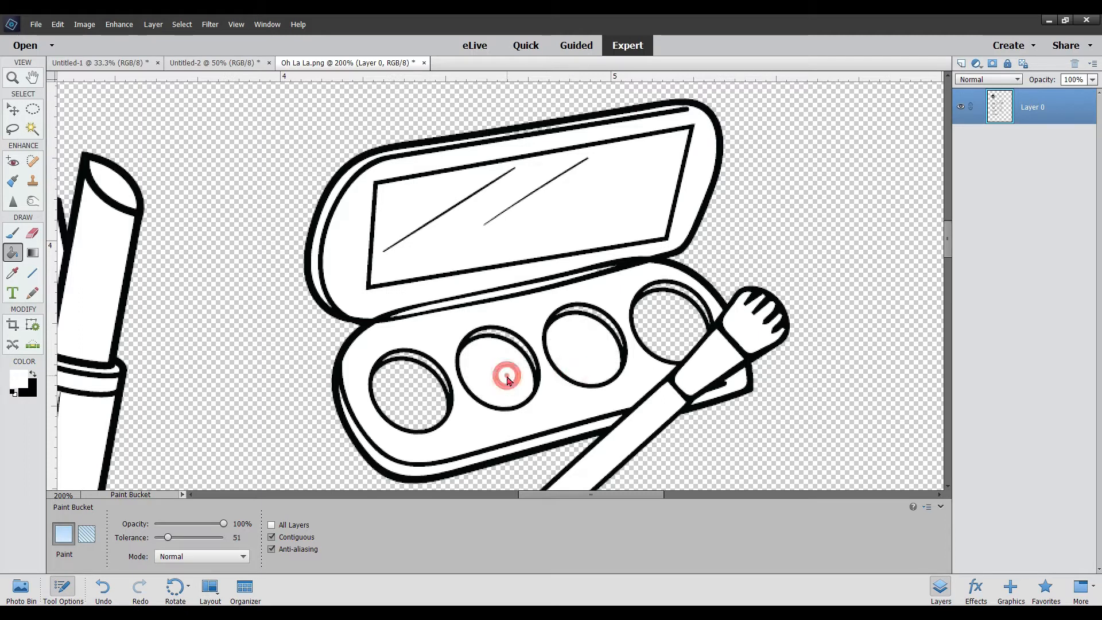
click(418, 397)
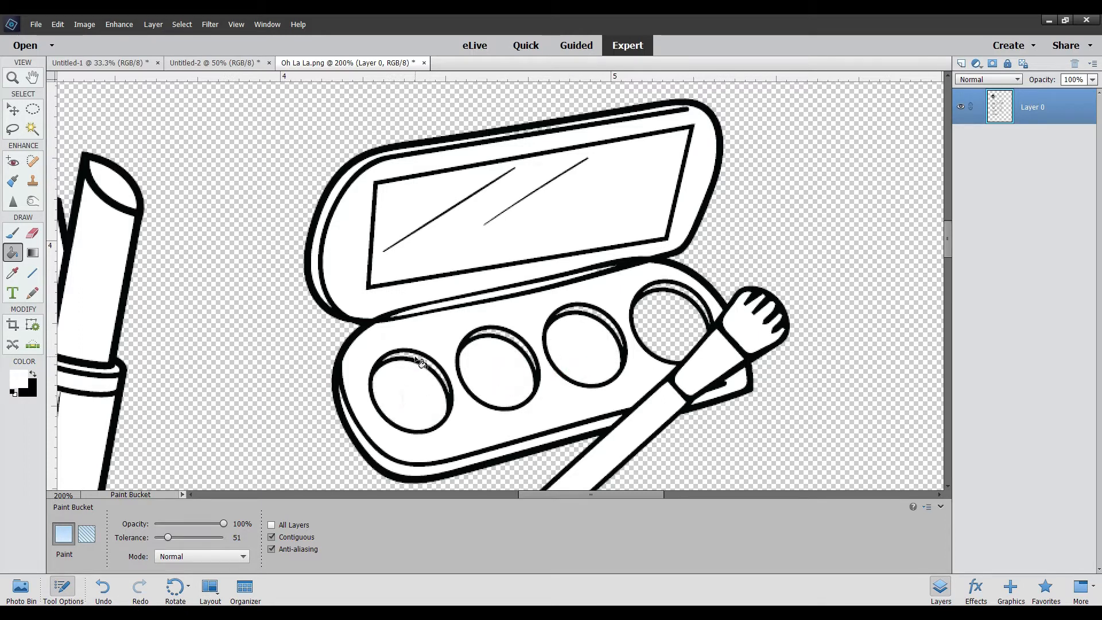
click(513, 338)
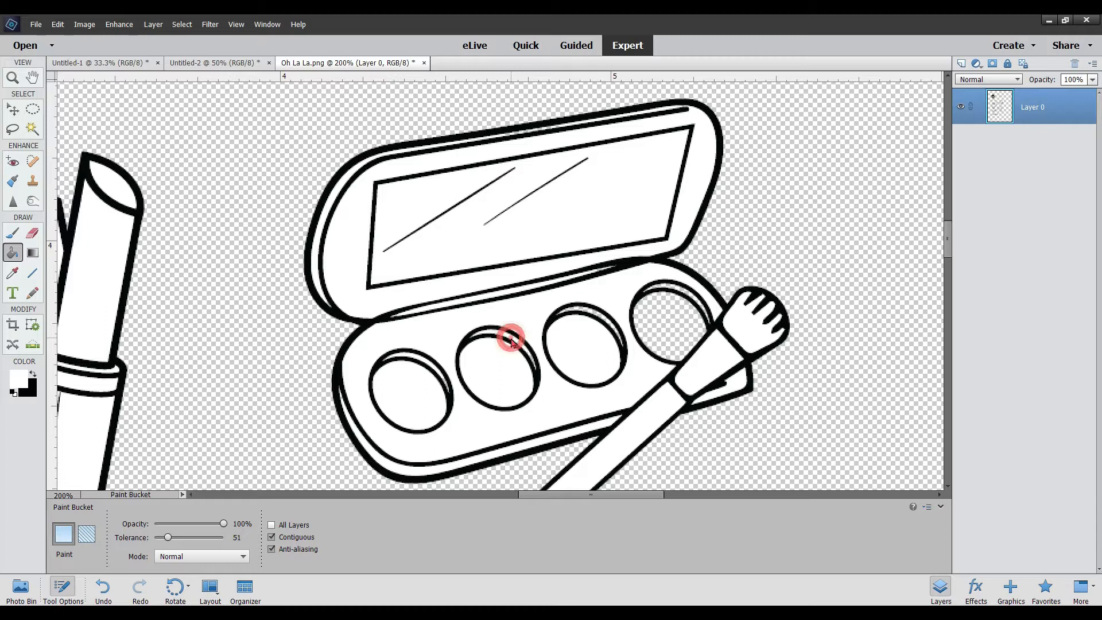
click(596, 316)
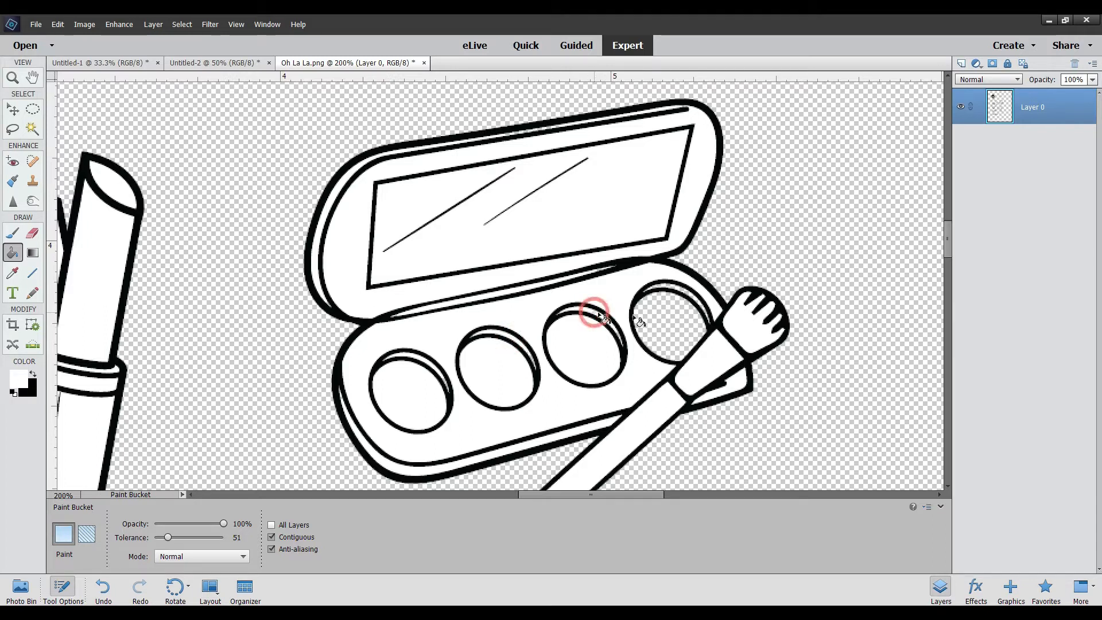
click(669, 331)
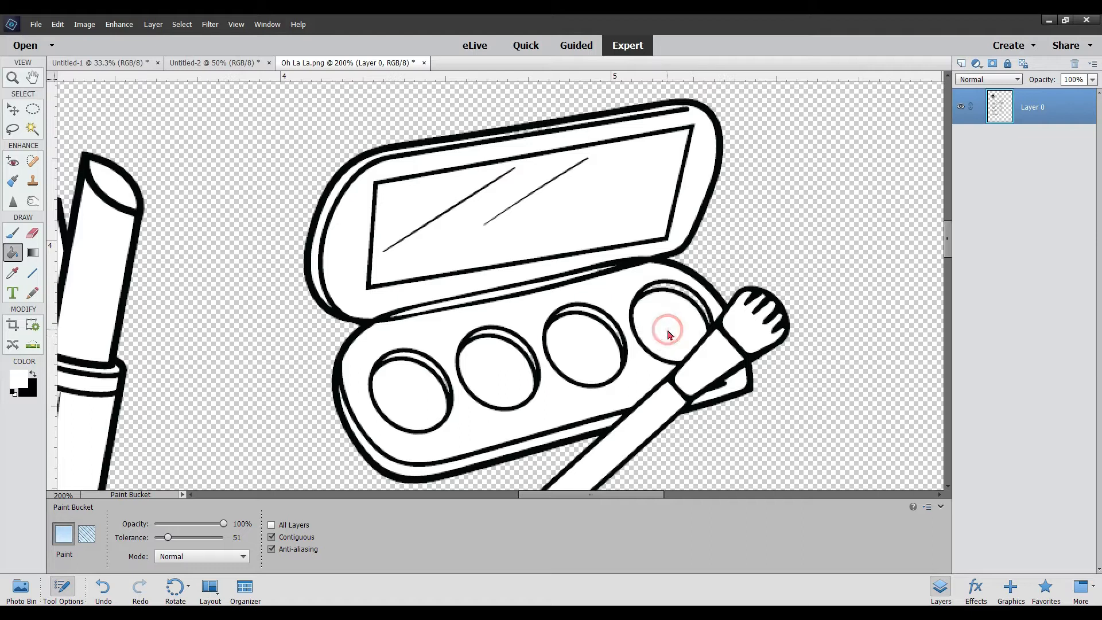
click(682, 291)
click(102, 585)
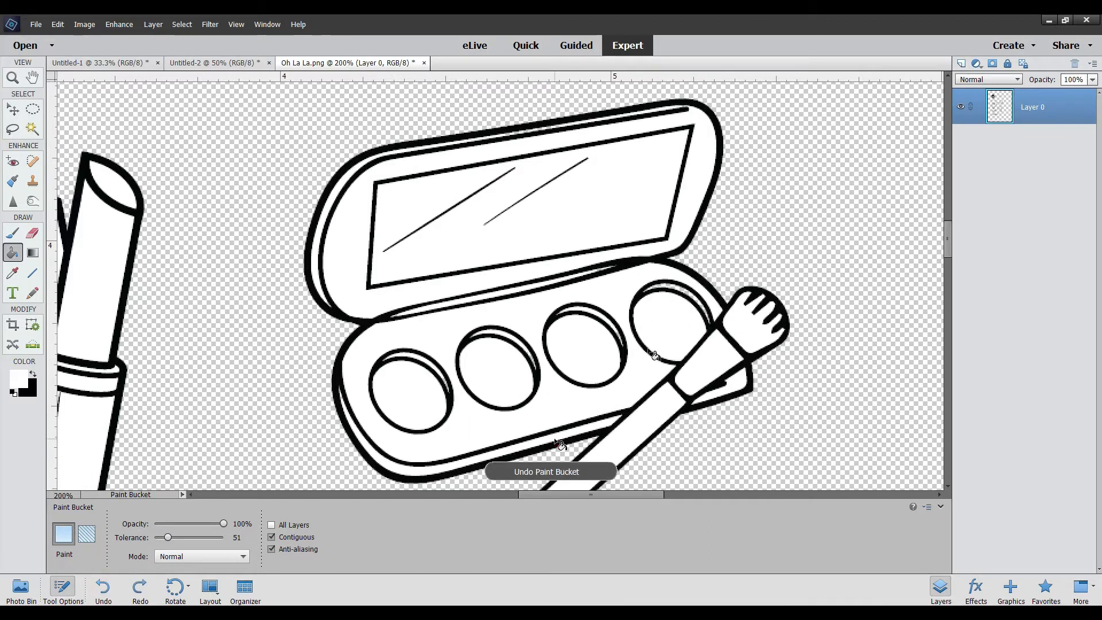
click(682, 291)
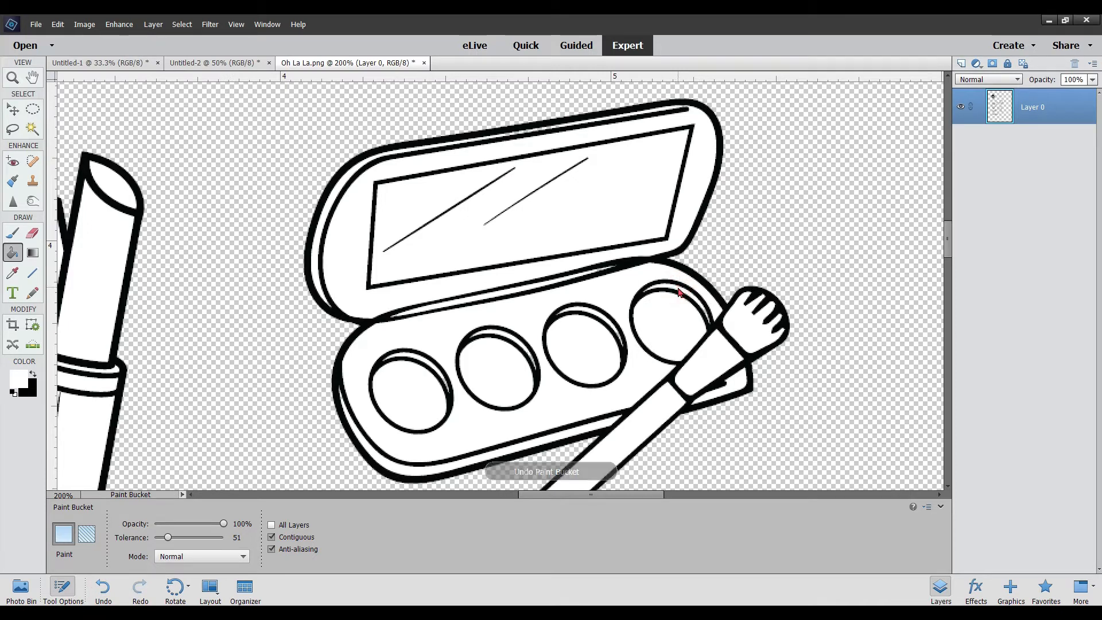
Create a new RGB document 4.25 × 5.5 inches at 300 pixels/inch with a white background.
drag(949, 230, 949, 252)
scroll(941, 304, down, 10)
scroll(937, 300, up, 8)
scroll(922, 195, up, 10)
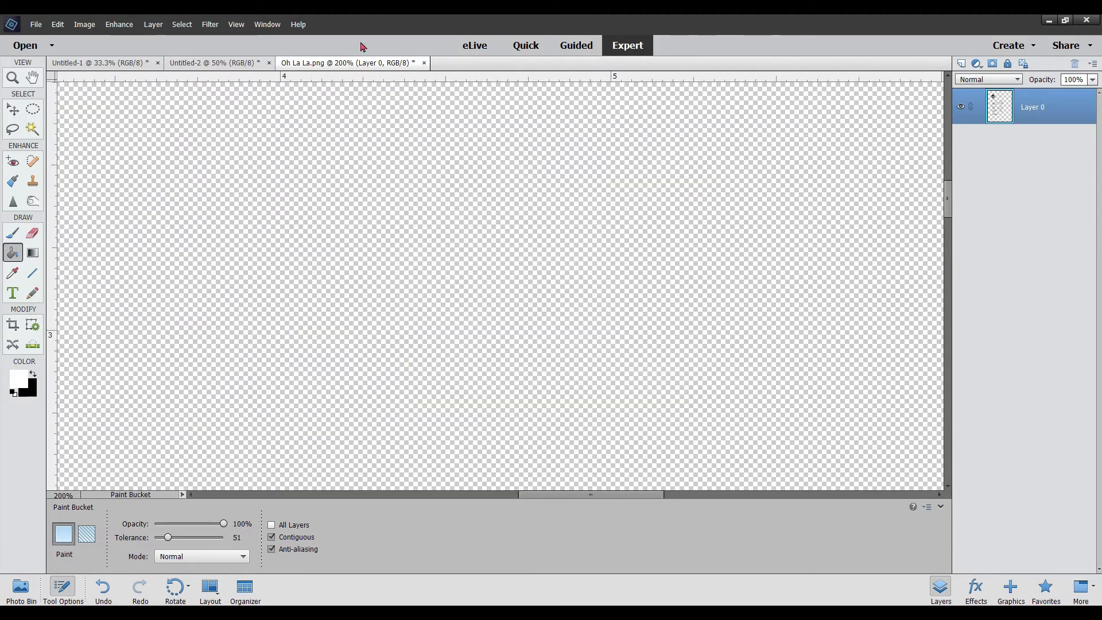
click(13, 78)
click(305, 524)
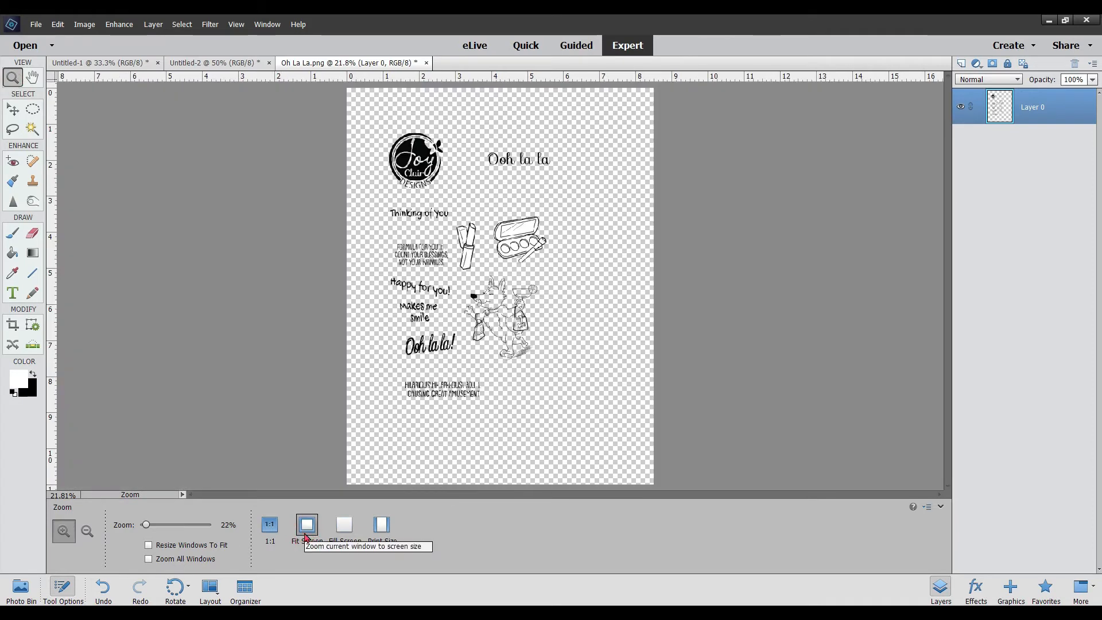
key(ctrl+n)
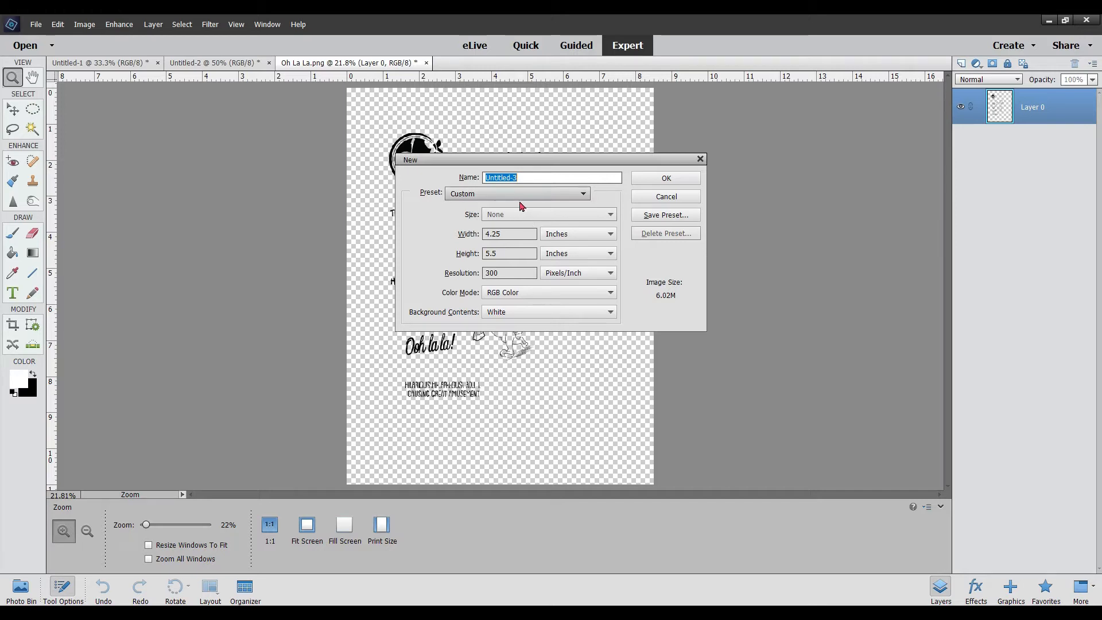
click(649, 178)
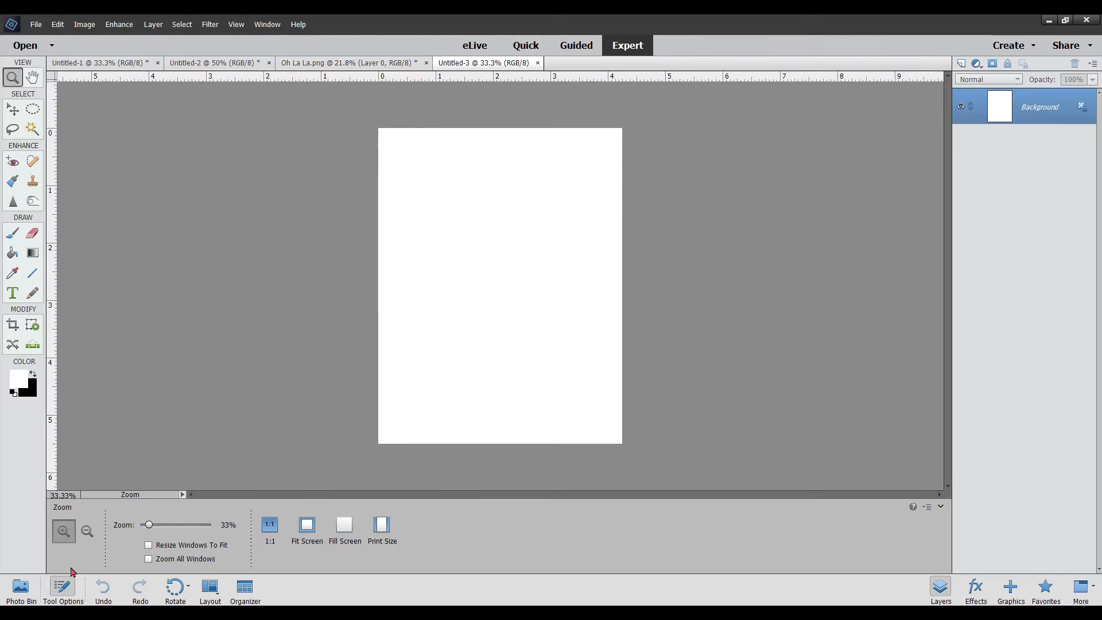
Return to the Oh La La.png stamp sheet and crop it tightly around the lipstick image.
click(20, 585)
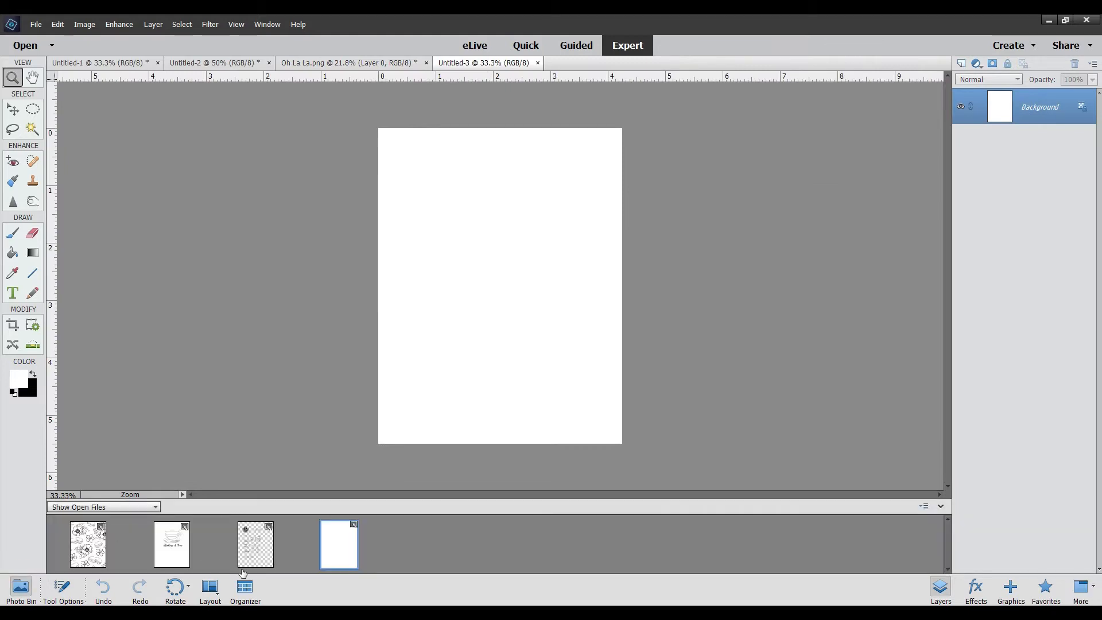
click(266, 552)
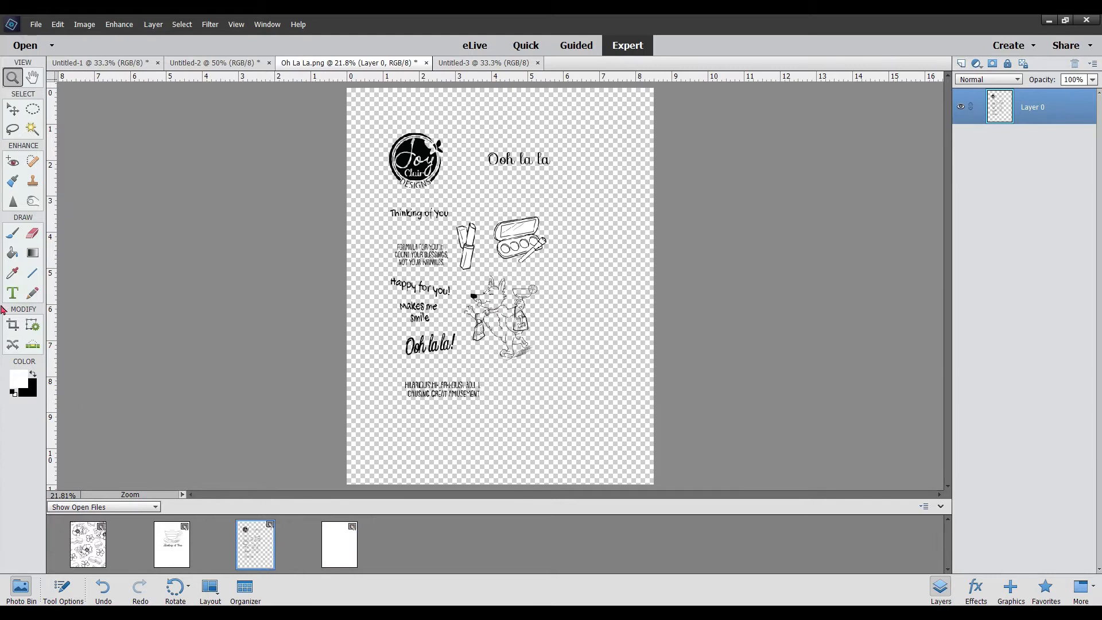
click(12, 323)
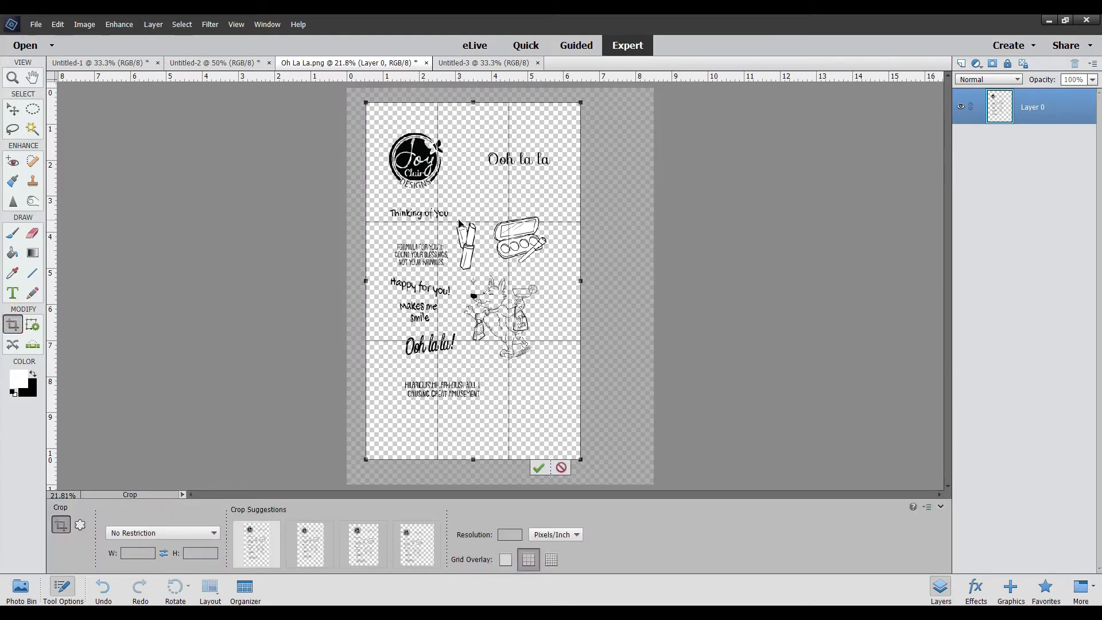
drag(367, 103, 453, 217)
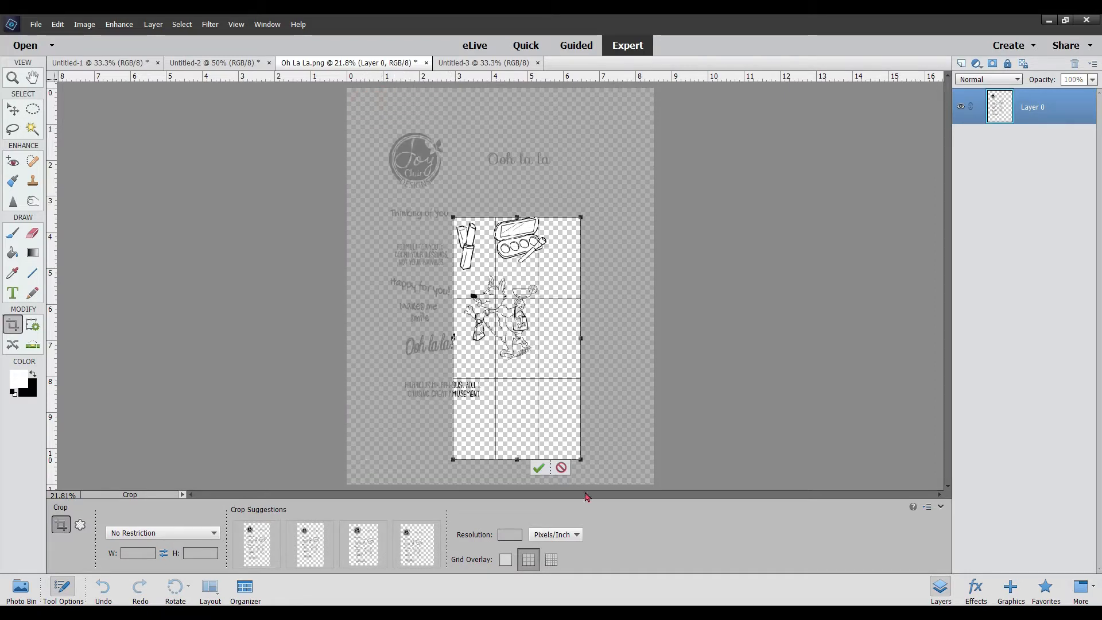
drag(580, 460, 484, 275)
click(442, 284)
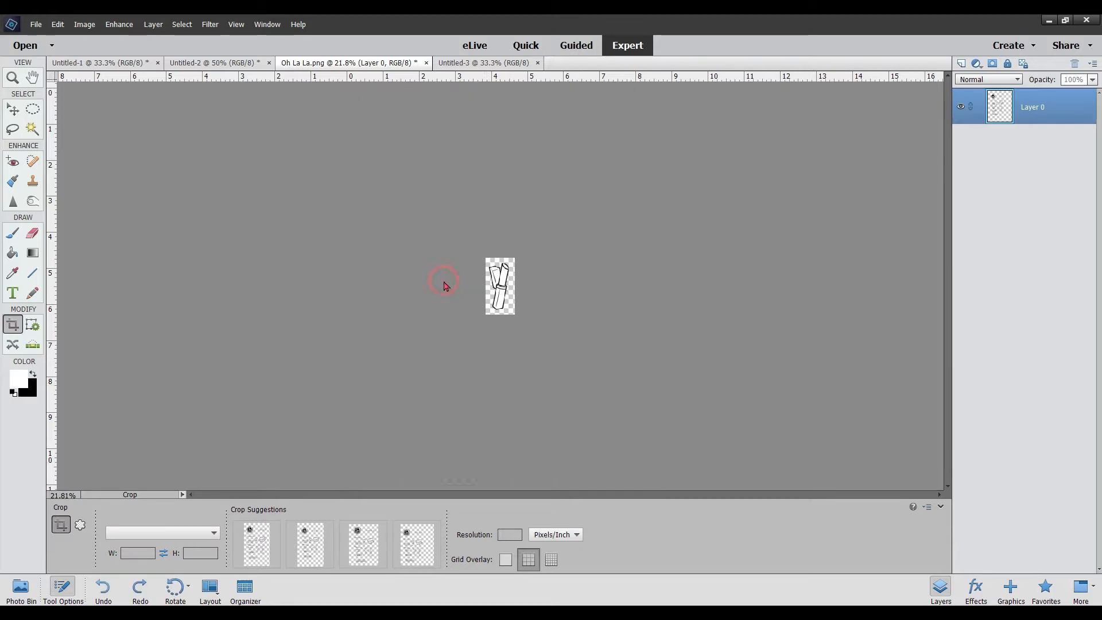
Place the cropped lipstick image from Oh La La.png onto the blank Untitled-3 document.
click(35, 591)
click(36, 592)
click(17, 595)
click(343, 547)
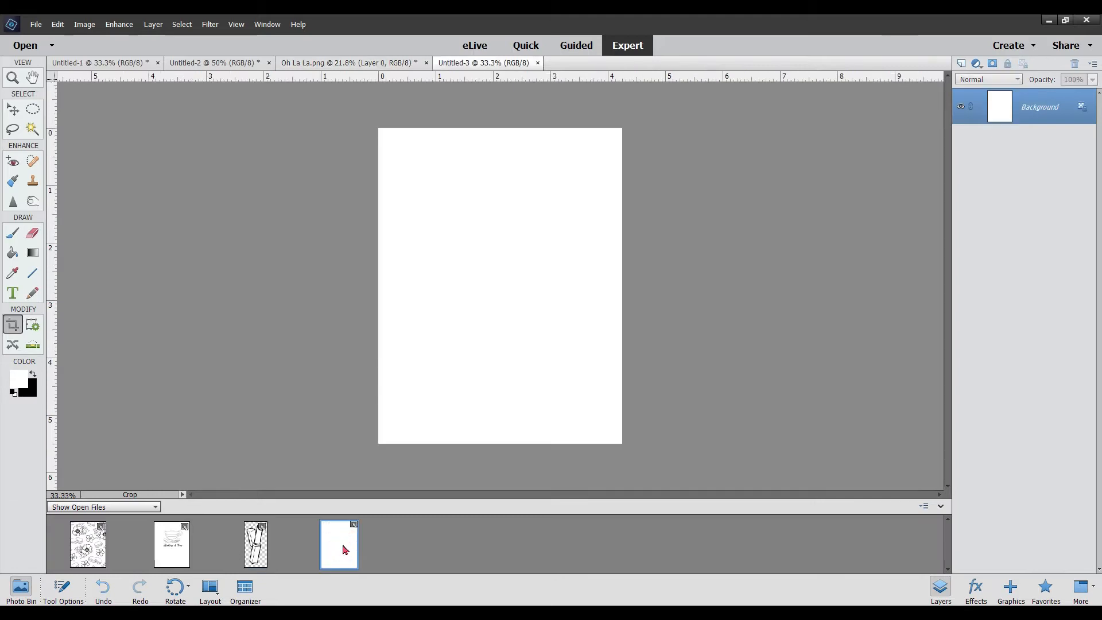
drag(256, 545, 431, 287)
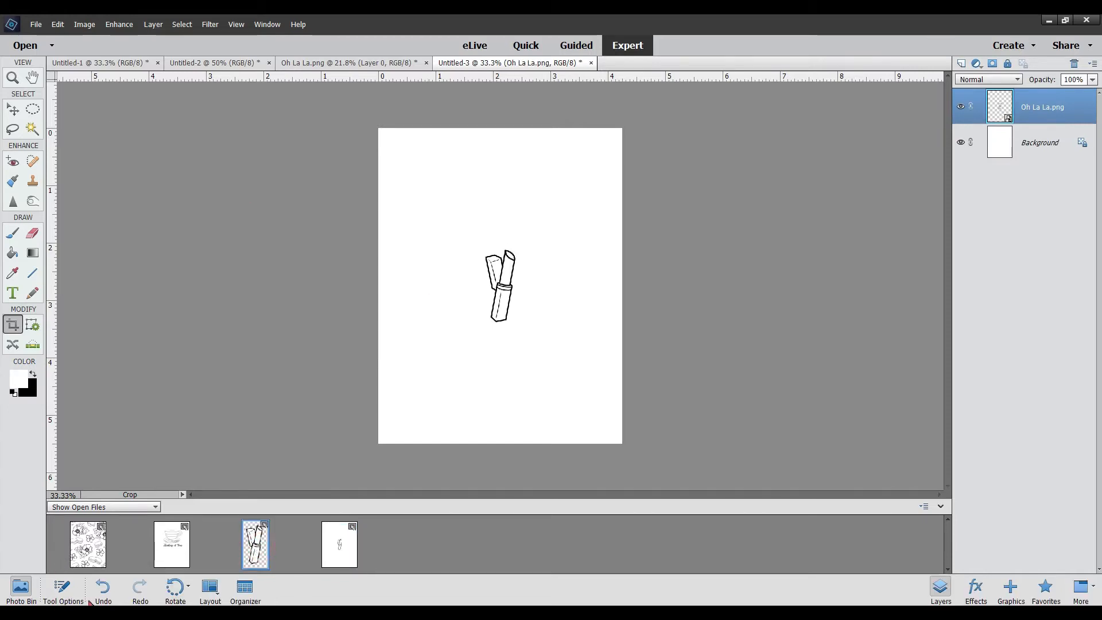
Return to the full Oh La La.png stamp sheet by undoing the lipstick crop, and crop it around the makeup palette image.
click(106, 593)
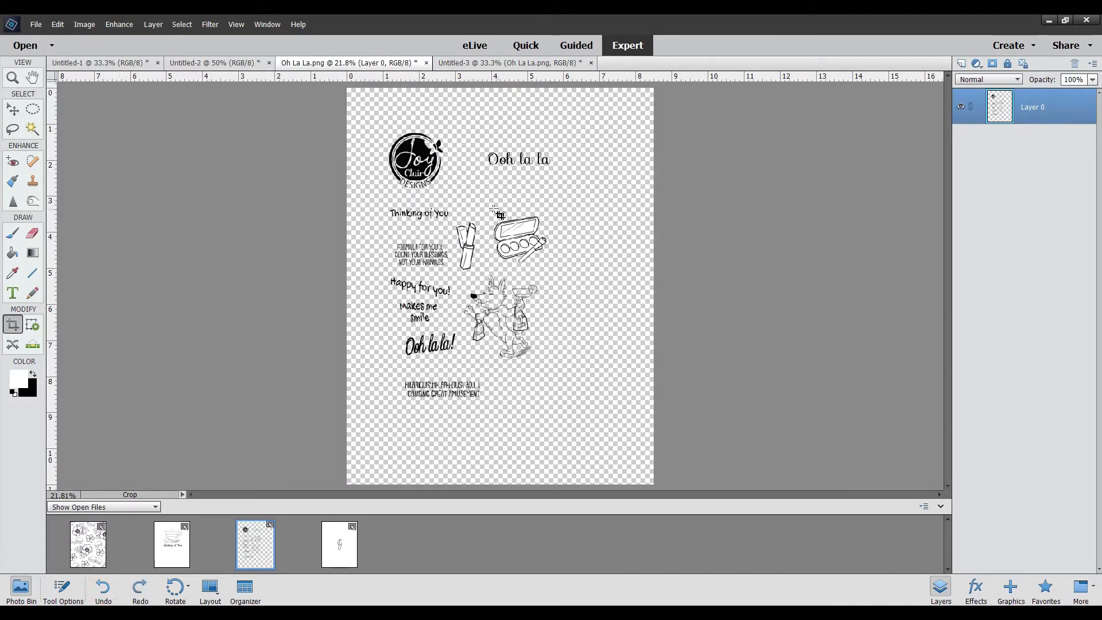
drag(500, 226, 533, 251)
key(Up)
key(Up)
key(Up)
key(Up)
key(Up)
key(Up)
key(Left)
key(Left)
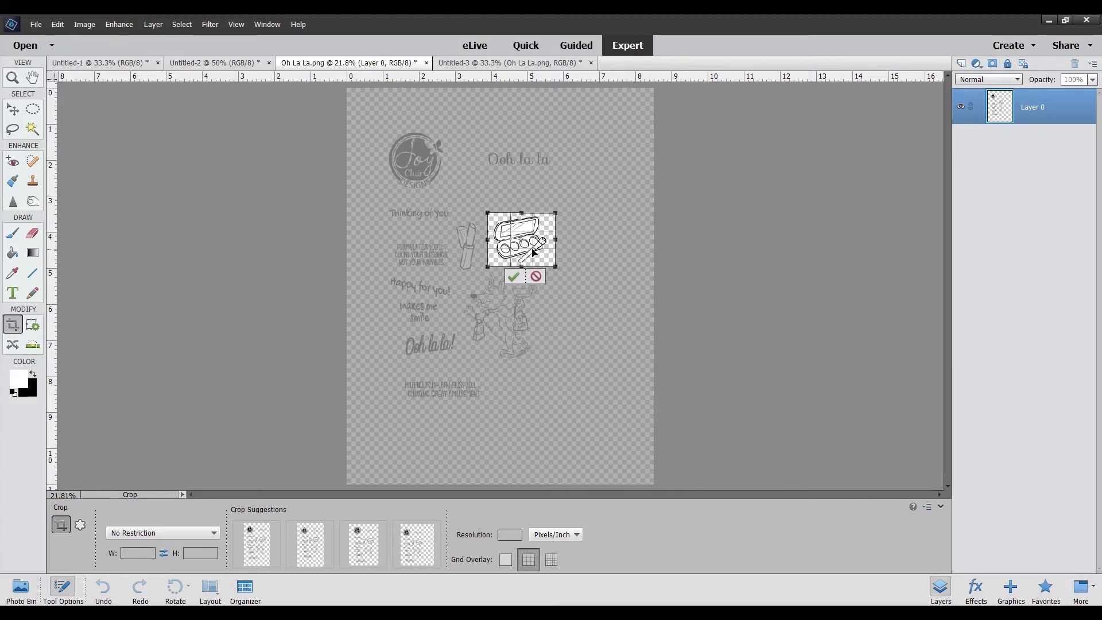
click(516, 275)
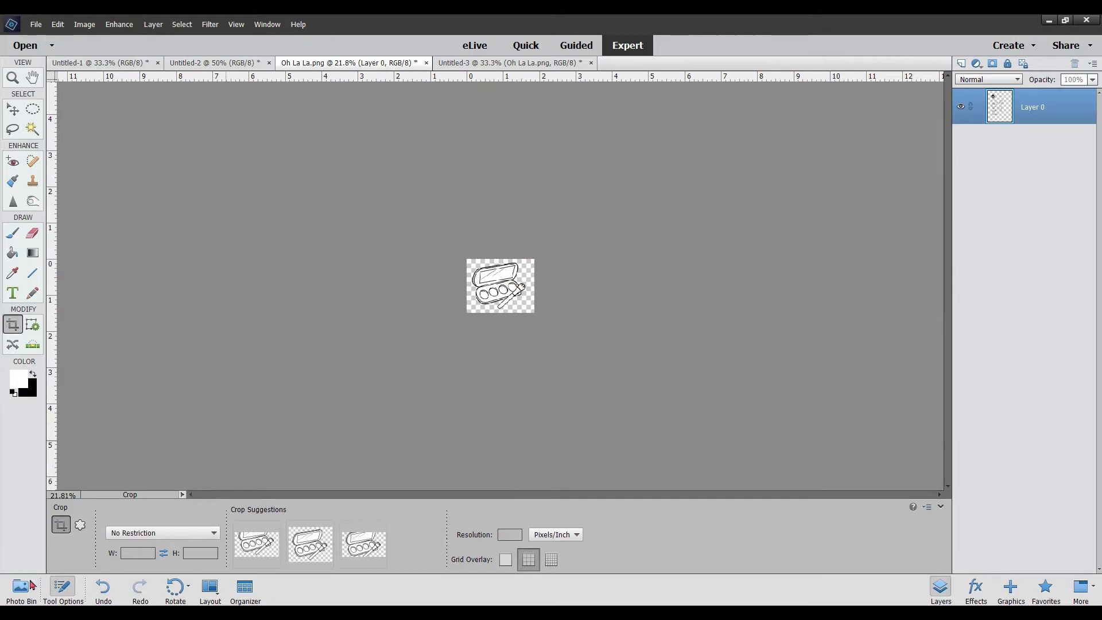
Place the cropped makeup palette image from Oh La La.png onto the Untitled-3 document.
click(8, 599)
click(352, 542)
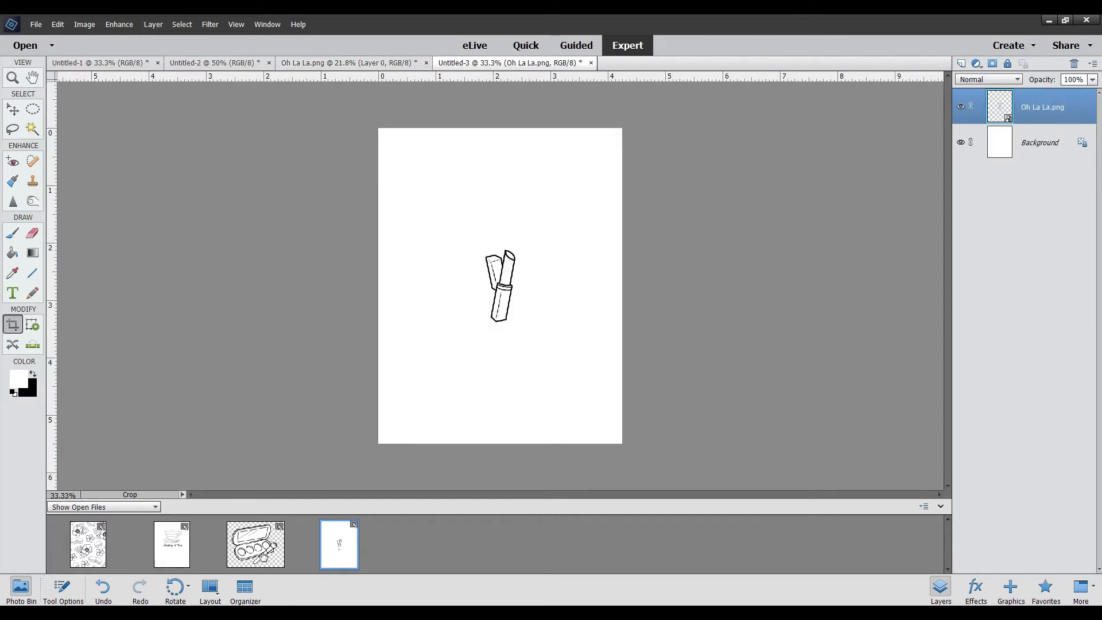
drag(255, 545, 453, 356)
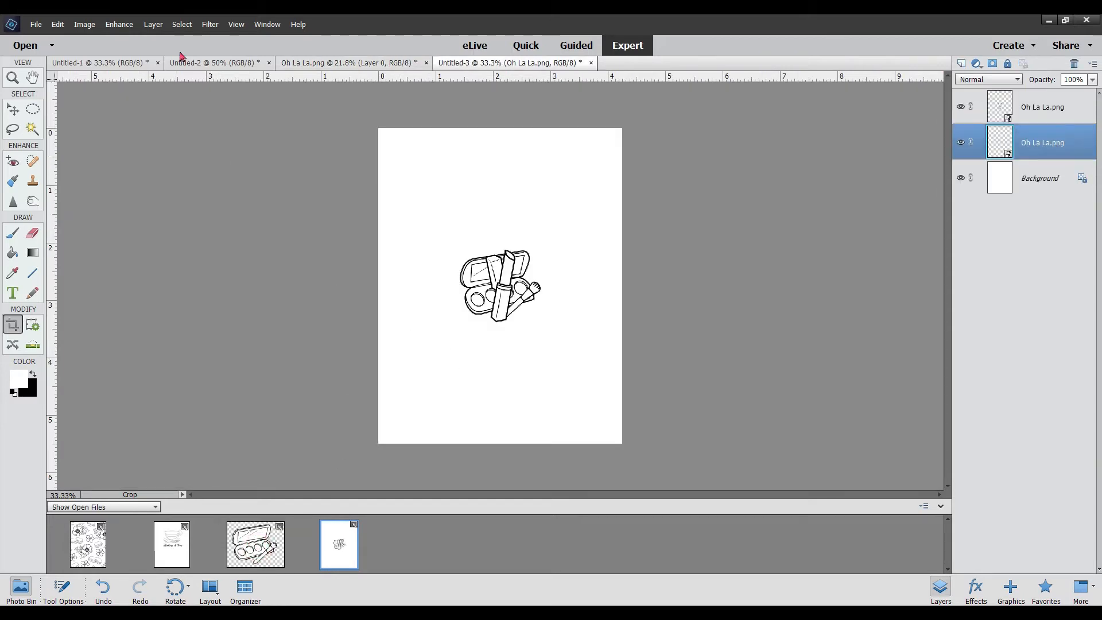
Enlarge the makeup palette image to about 168% and position it slightly right of the page's centre.
click(12, 109)
drag(541, 321, 607, 360)
drag(573, 316, 562, 275)
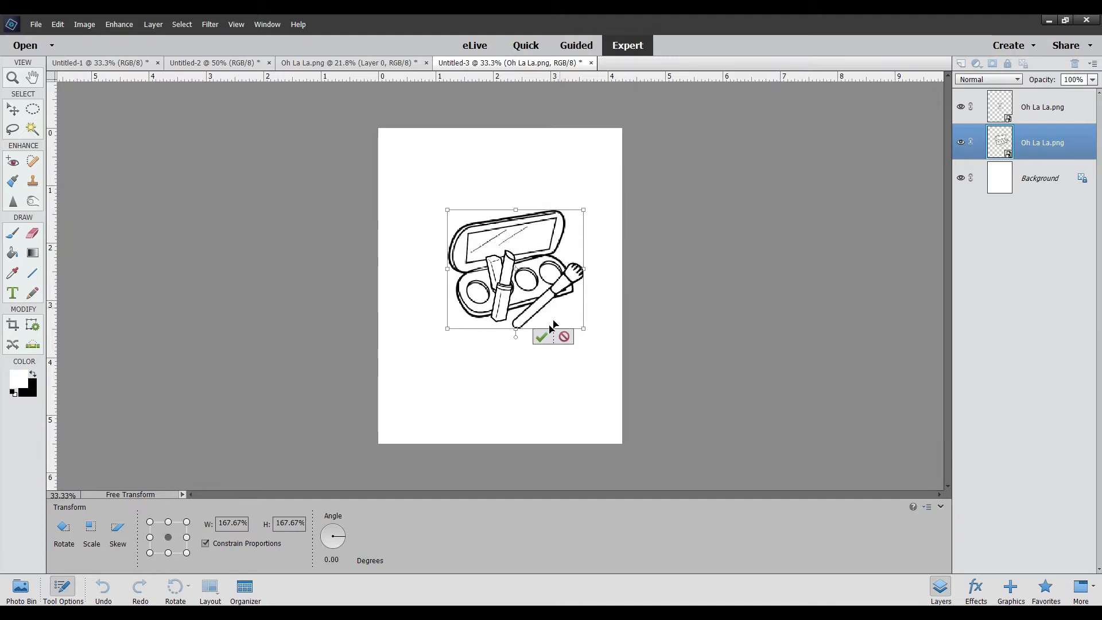
click(542, 337)
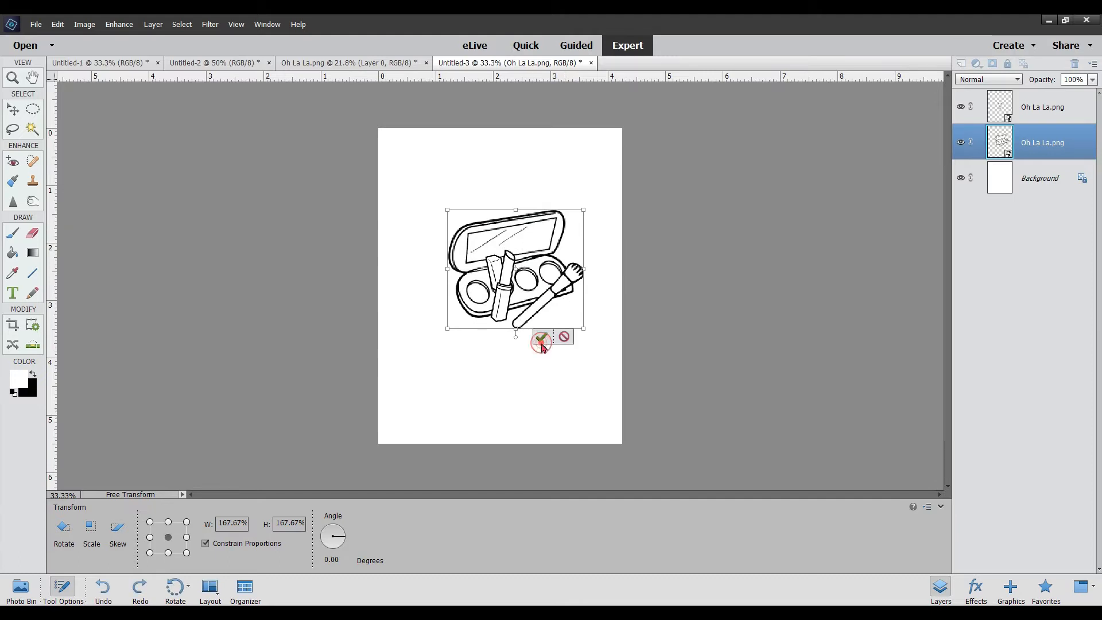
click(509, 294)
mouse_move(522, 250)
mouse_down()
mouse_move(505, 247)
mouse_move(534, 249)
mouse_up()
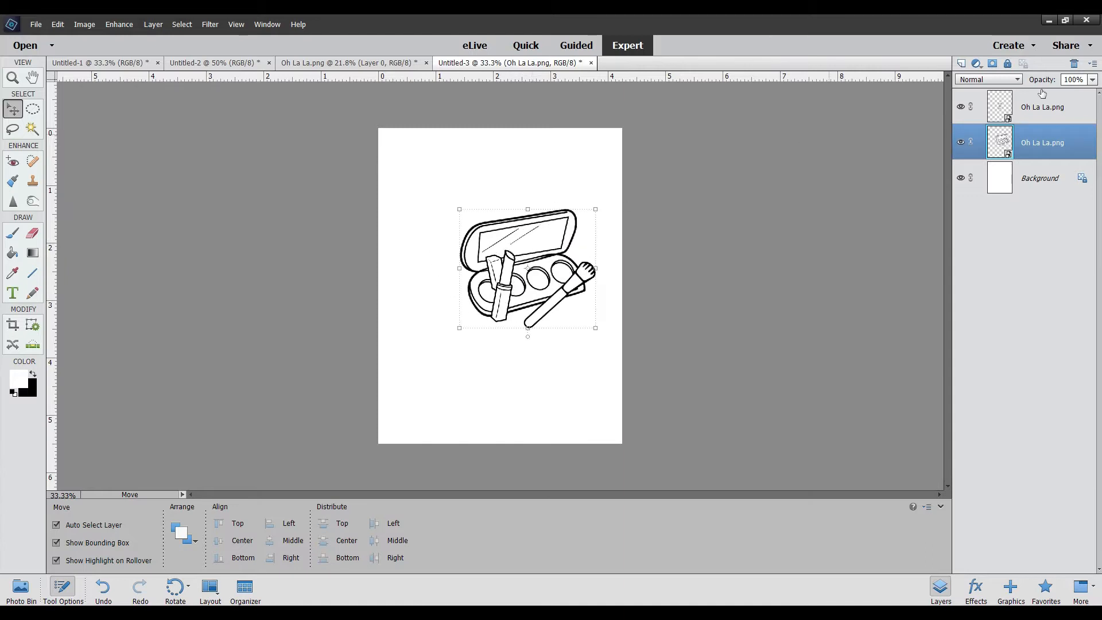
Enlarge the lipstick image to about 135%, rotate it about -24 degrees and place it against the palette's left side.
click(1054, 110)
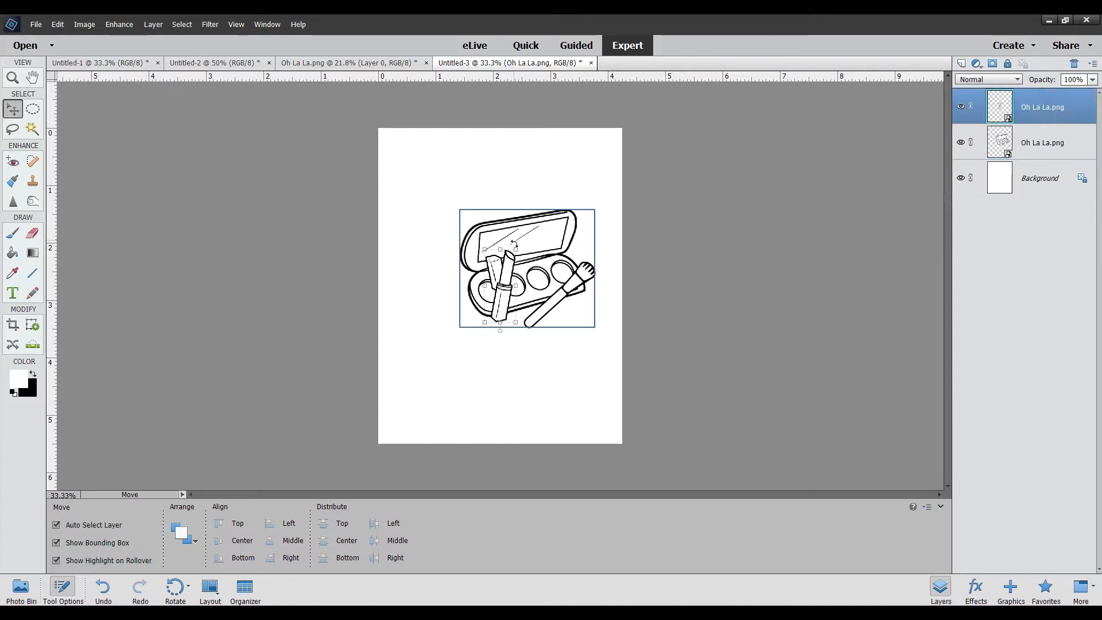
drag(515, 249, 515, 217)
drag(518, 265, 469, 268)
drag(510, 314, 456, 310)
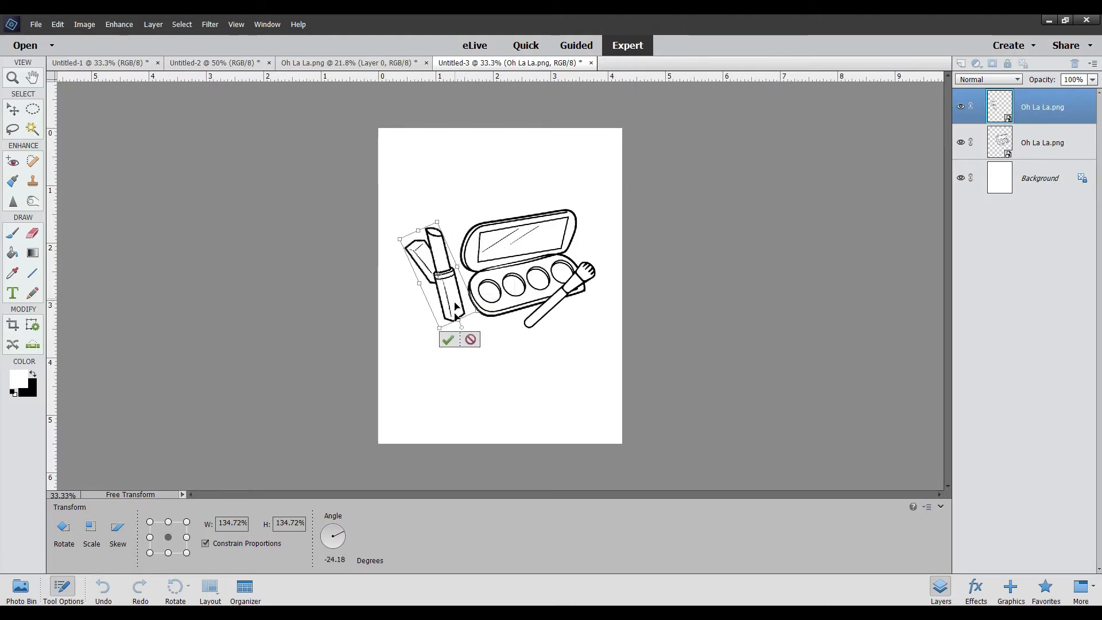
click(452, 343)
Move the palette image over the lipstick's edge and bring its layer in front of the lipstick layer.
drag(543, 290, 529, 295)
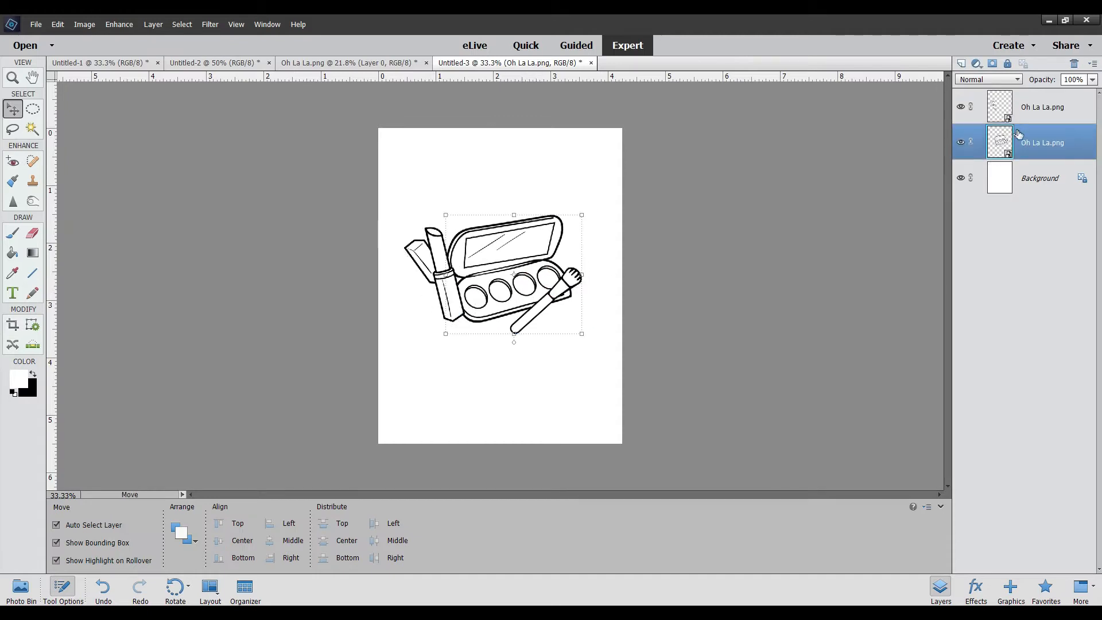
drag(1027, 125, 1027, 96)
drag(527, 278, 524, 287)
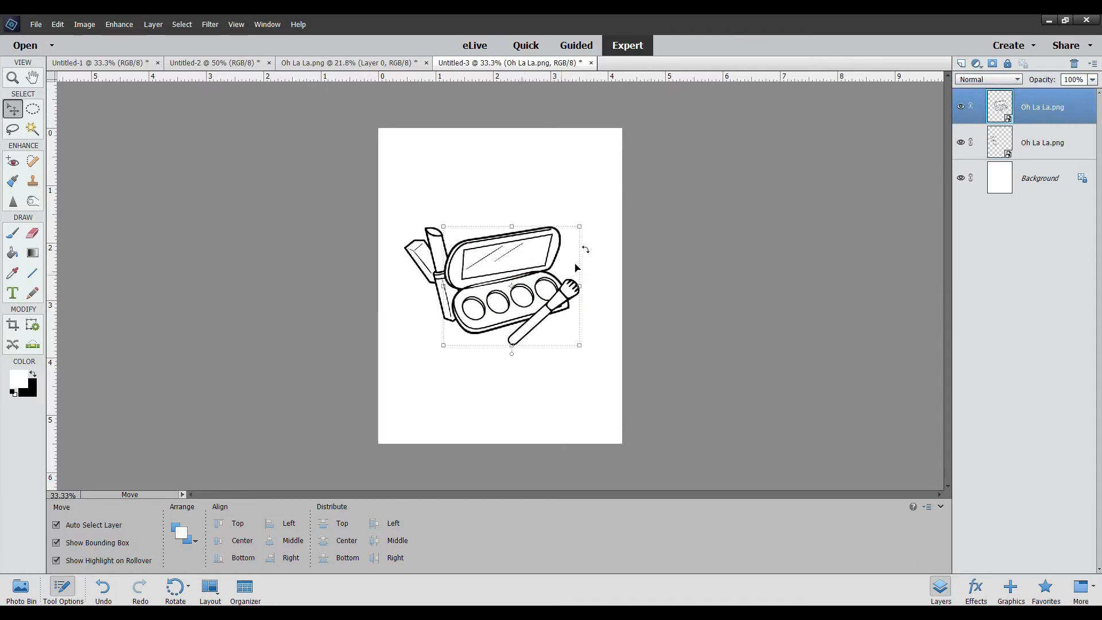
Enlarge the palette image to about 113% of its current size, keeping its proportions.
drag(580, 226, 563, 251)
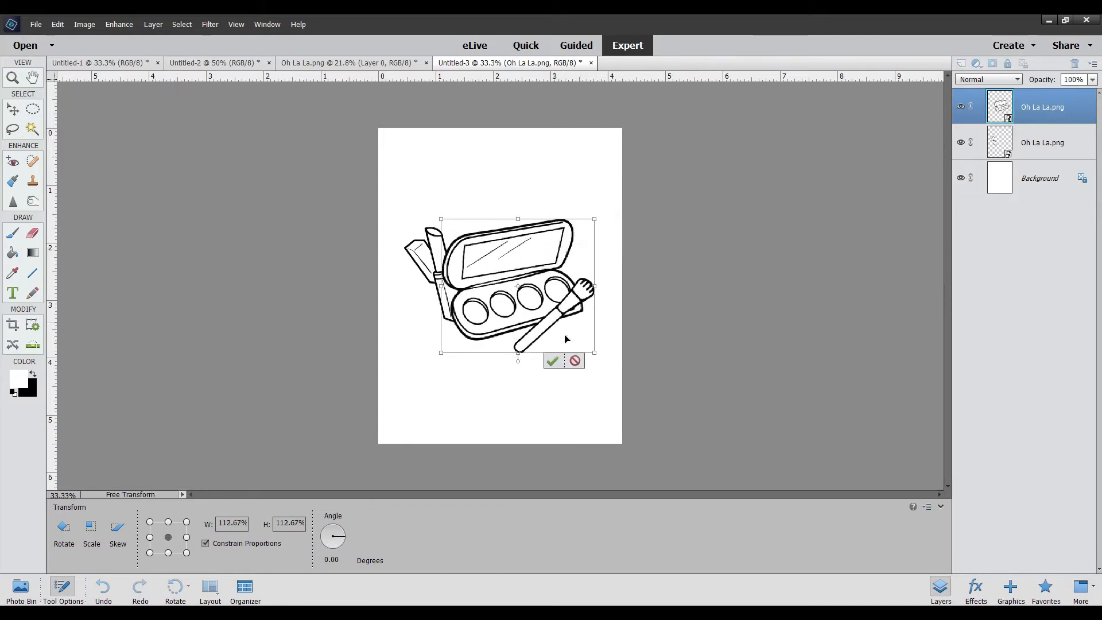
click(553, 361)
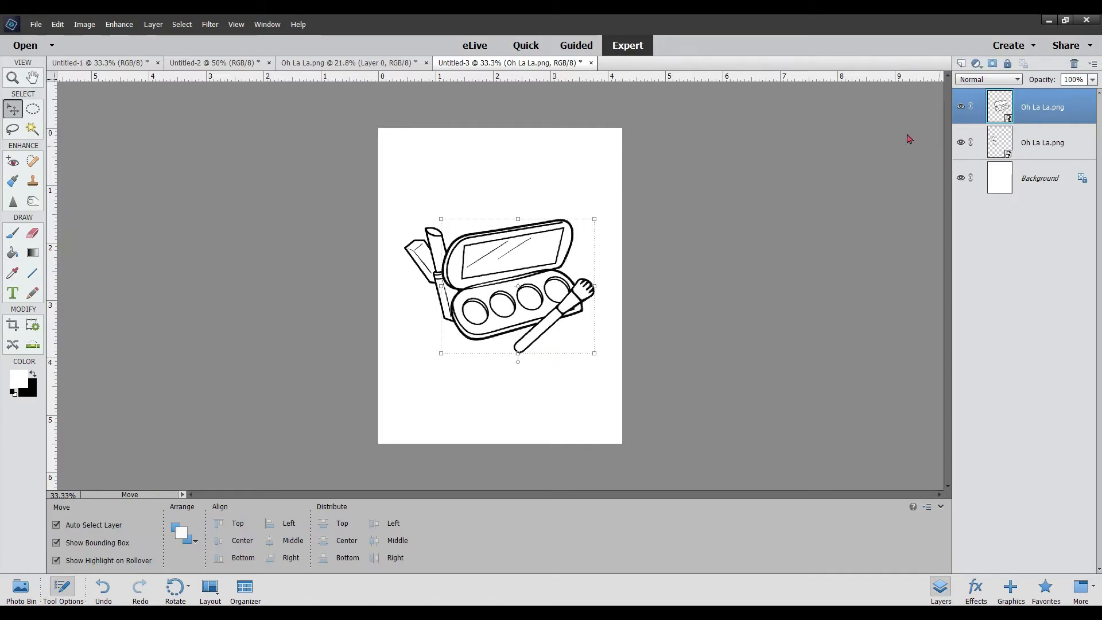
click(437, 247)
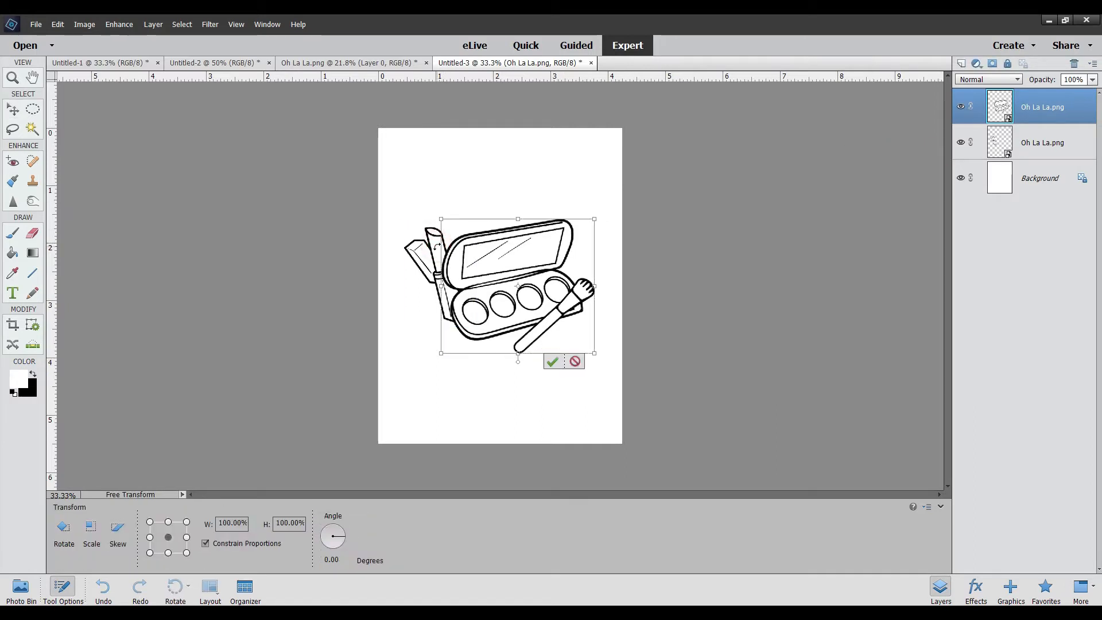
click(553, 362)
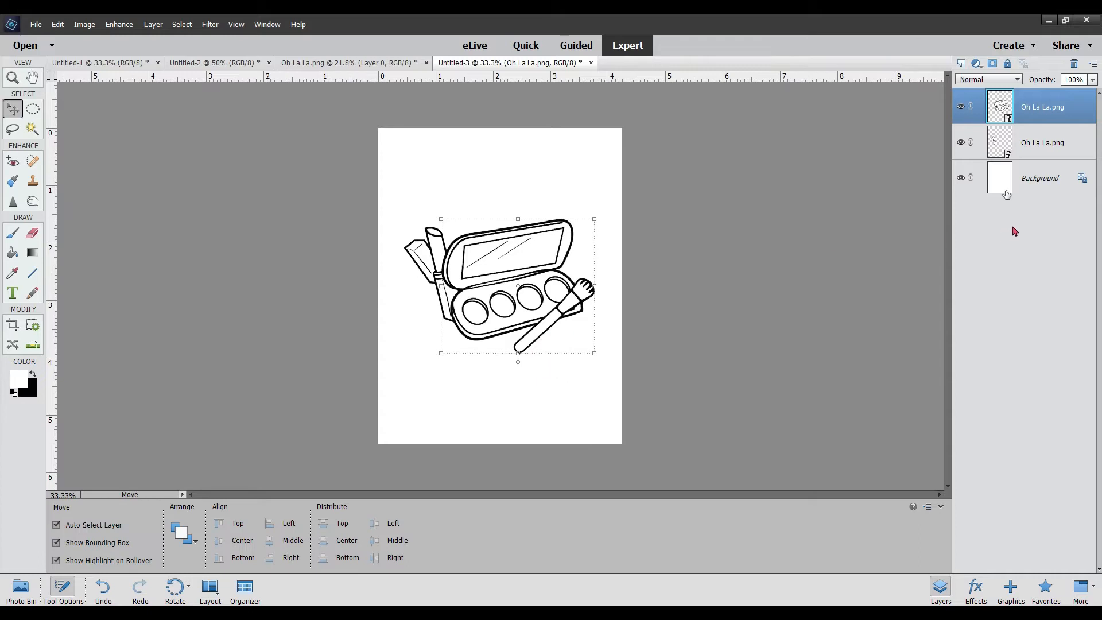
Select both the palette and lipstick layers, move them up slightly and rotate them together by -90 degrees.
ctrl+click(1014, 140)
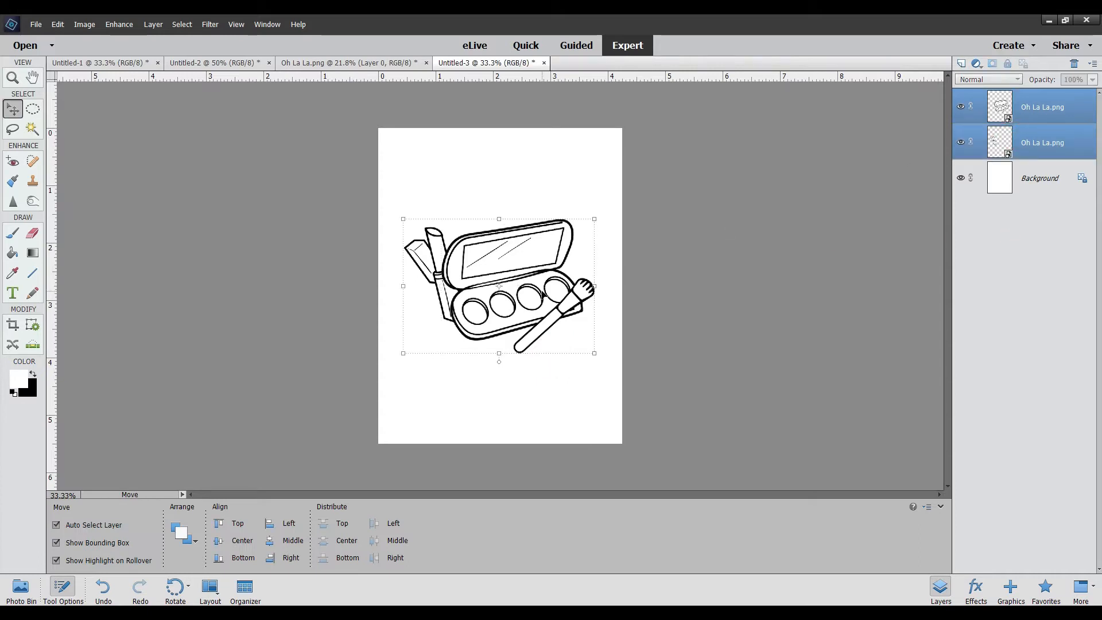
mouse_move(528, 301)
mouse_down()
mouse_move(525, 272)
mouse_move(526, 287)
mouse_up()
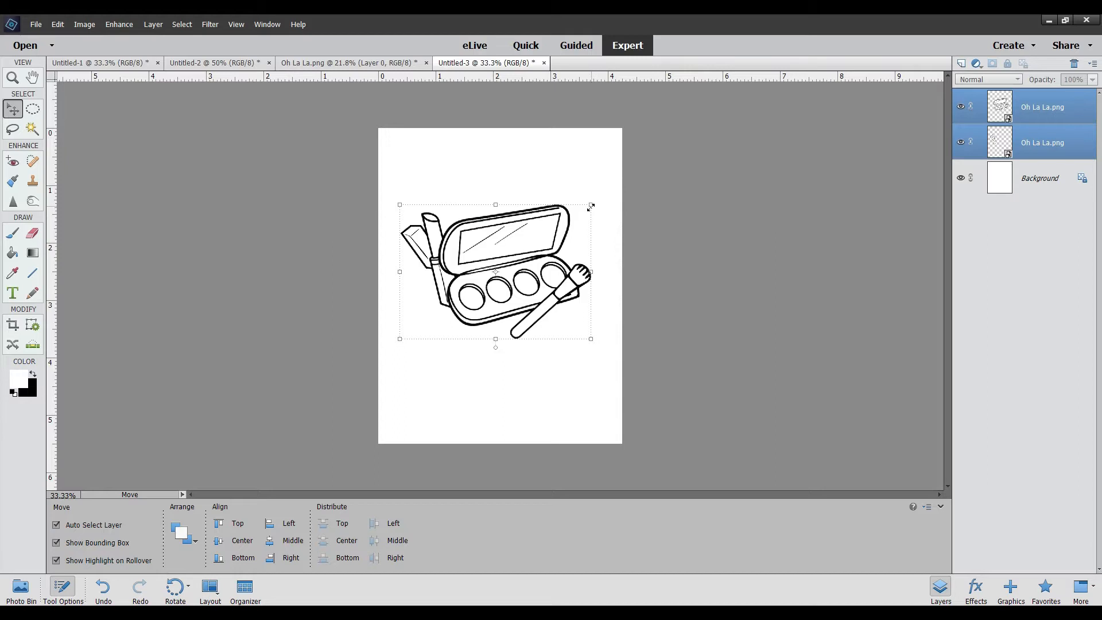
drag(594, 204, 427, 172)
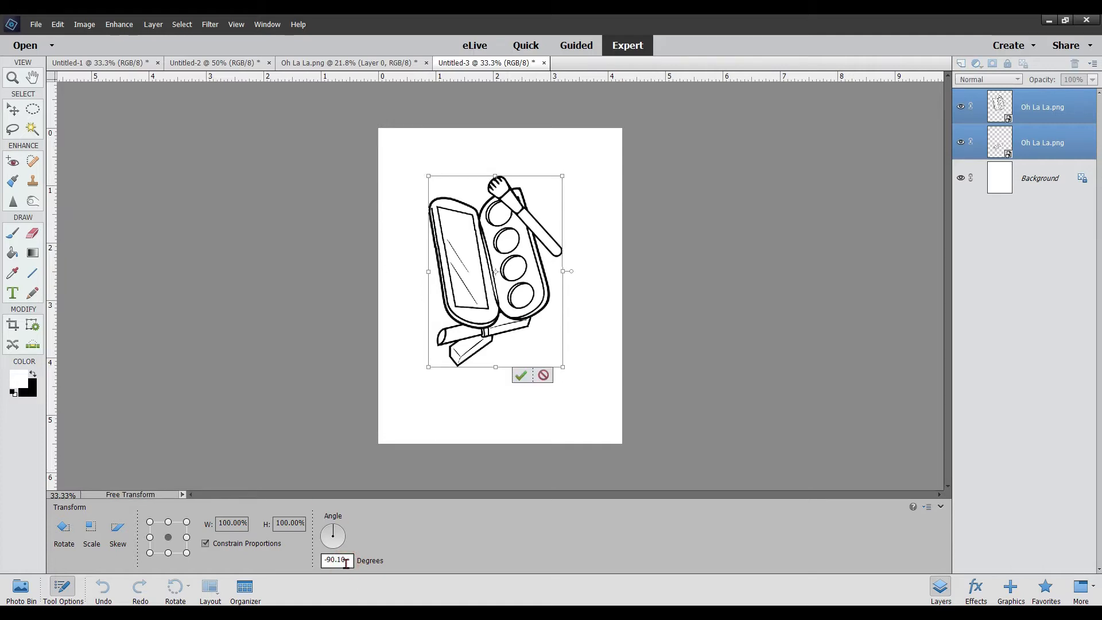
key(BackSpace)
key(Return)
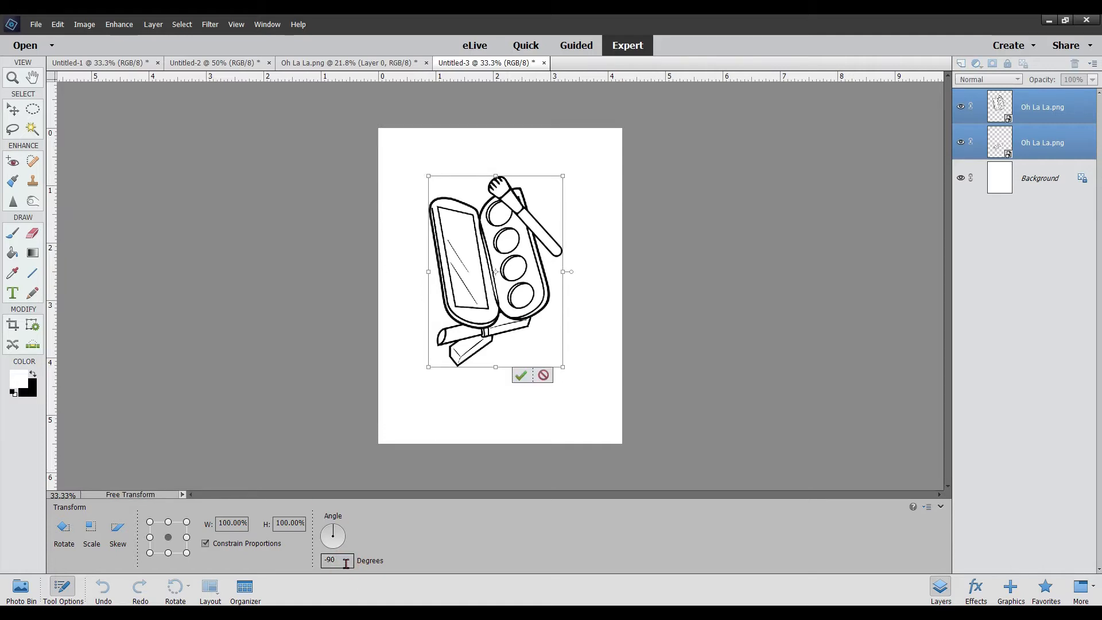
click(520, 376)
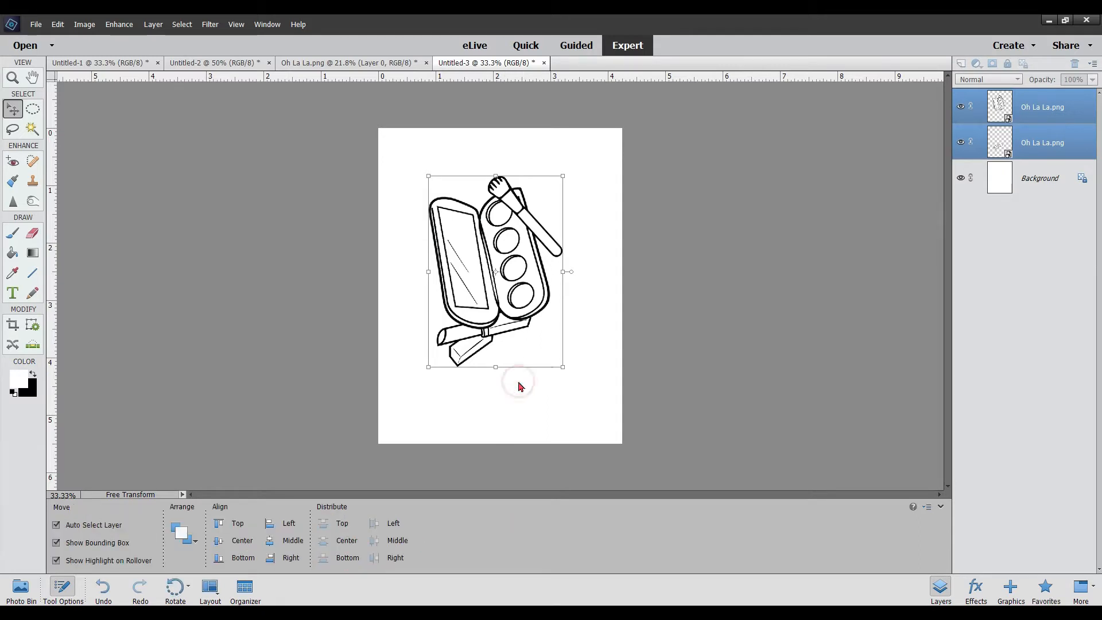
Rotate the whole Untitled-3 document 90° right into landscape orientation.
click(119, 24)
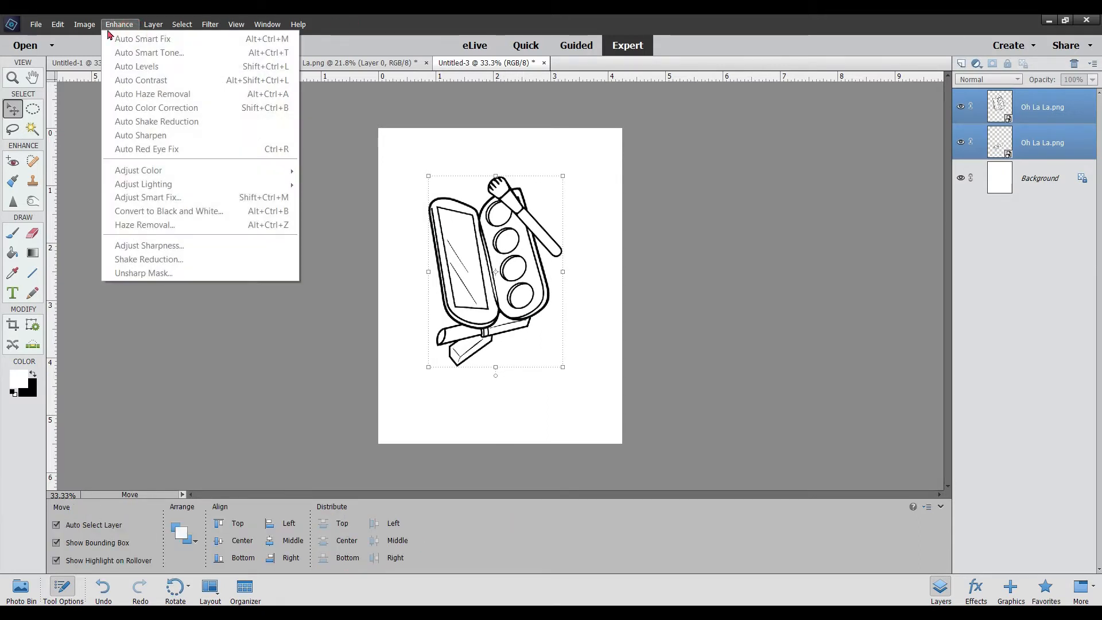
mouse_move(84, 24)
mouse_move(184, 53)
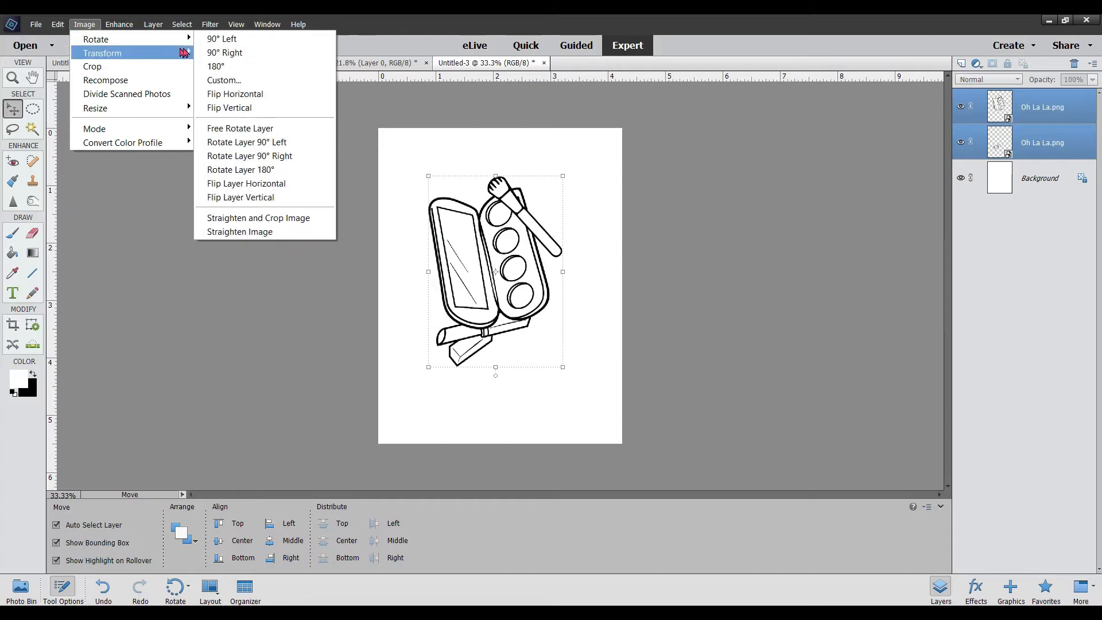
click(237, 53)
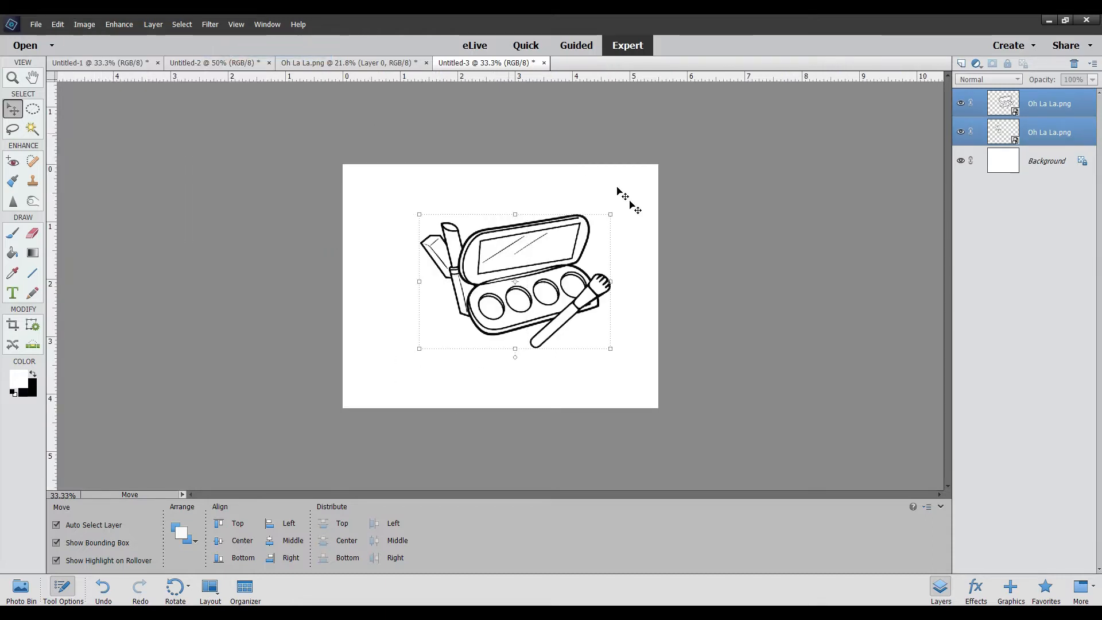
Enlarge the palette and lipstick together to about 110% and centre them on the page.
drag(531, 286, 484, 318)
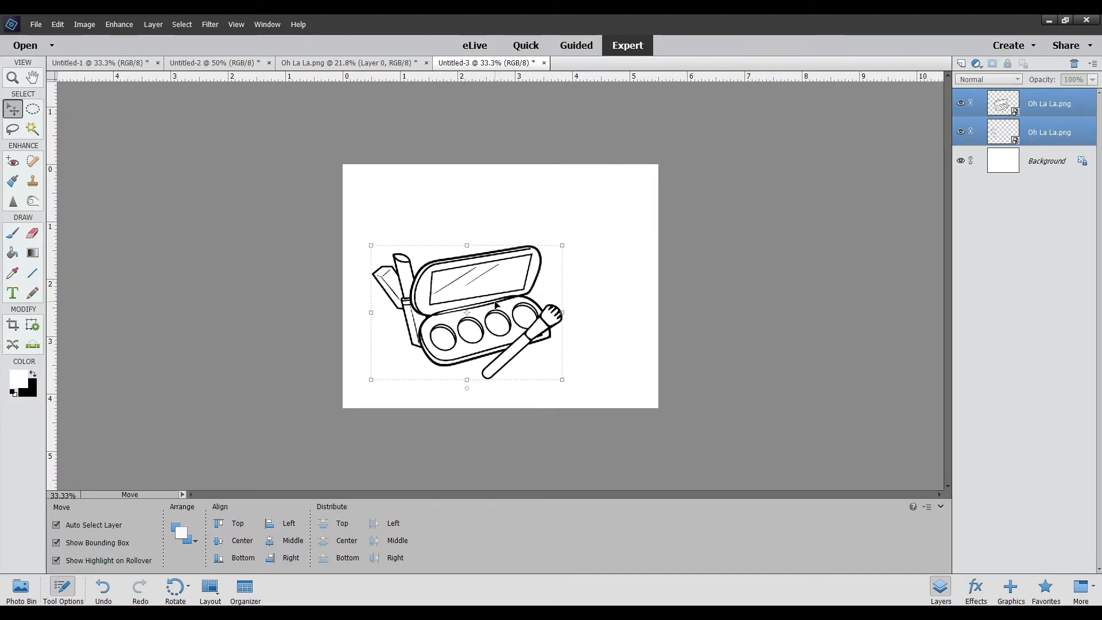
click(564, 243)
drag(564, 242, 583, 234)
drag(492, 313, 517, 294)
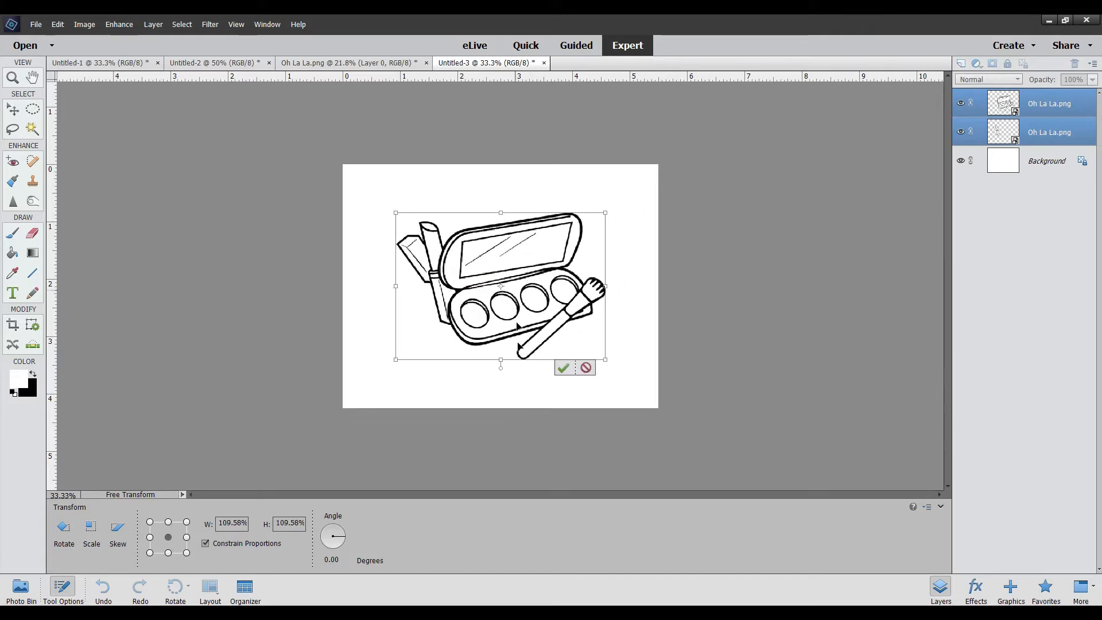
click(564, 369)
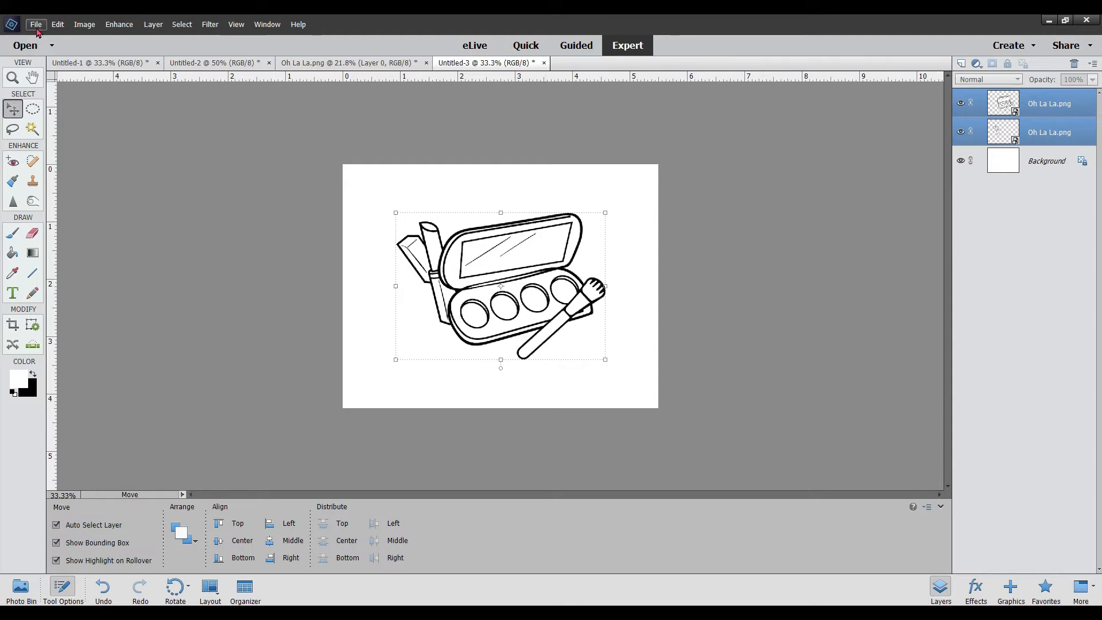
Return to Oh La La.png, undo the palette crop and crop the sheet around the bold "Ooh la la!" sentiment.
click(17, 599)
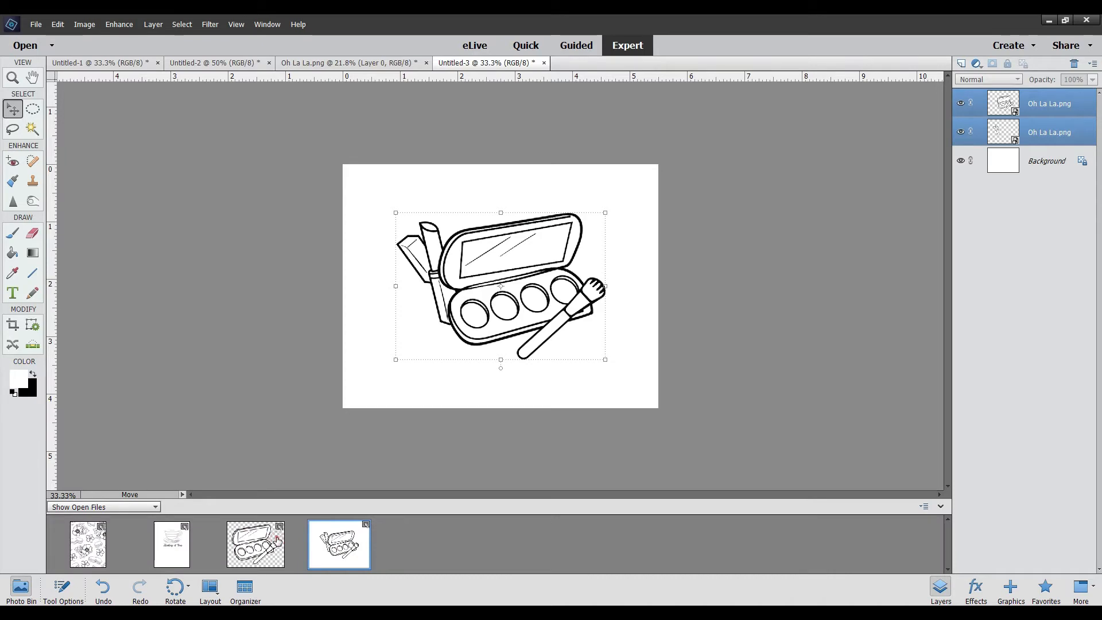
click(256, 544)
click(102, 588)
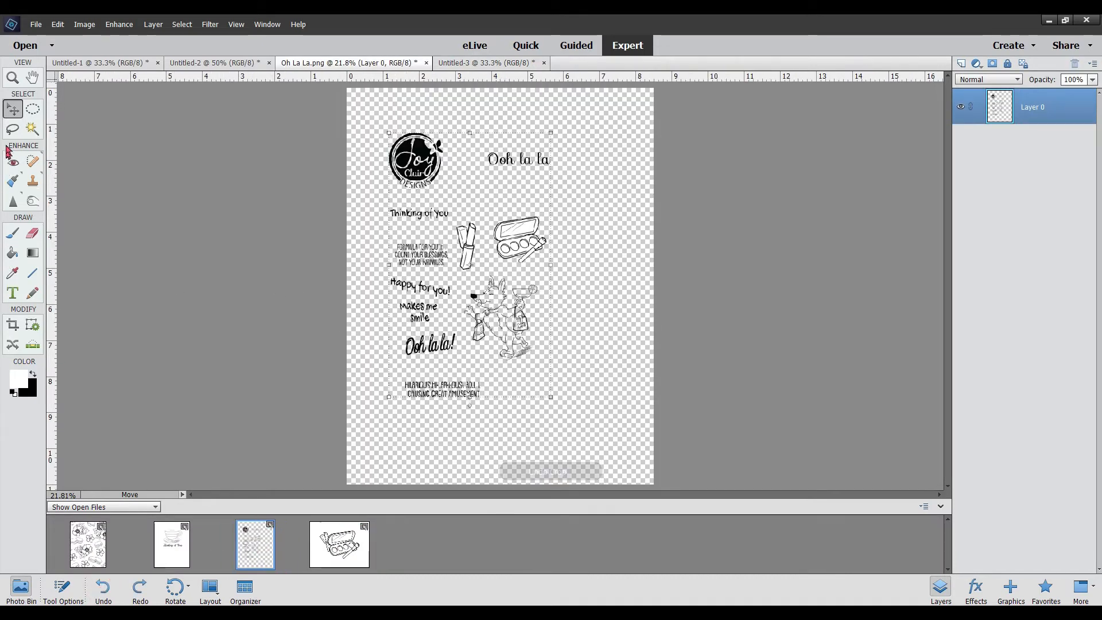
click(13, 325)
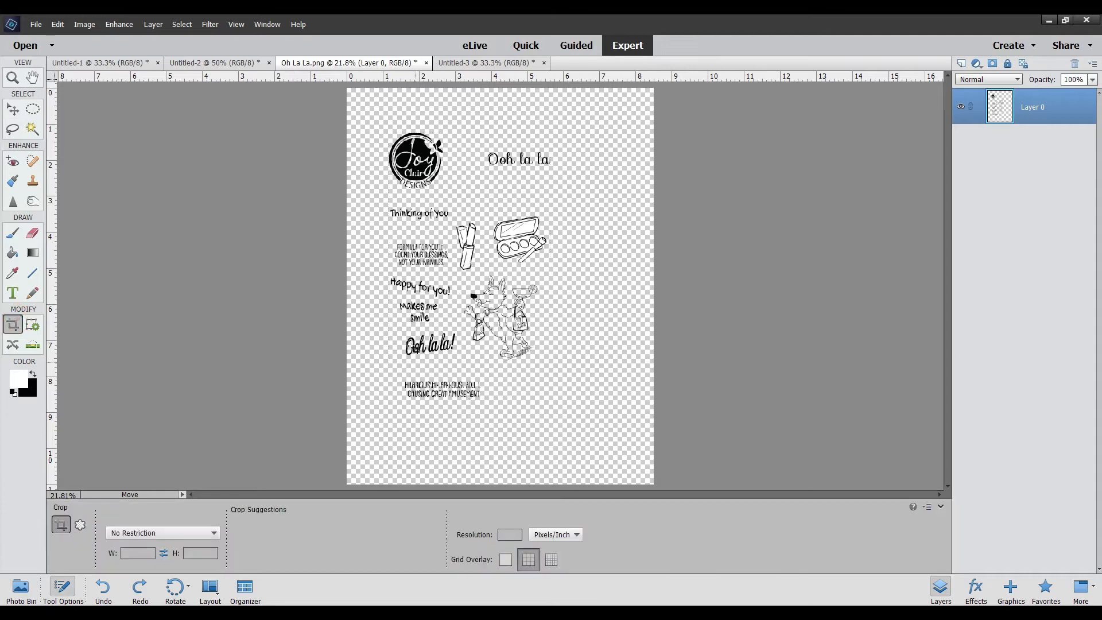
drag(403, 333, 459, 358)
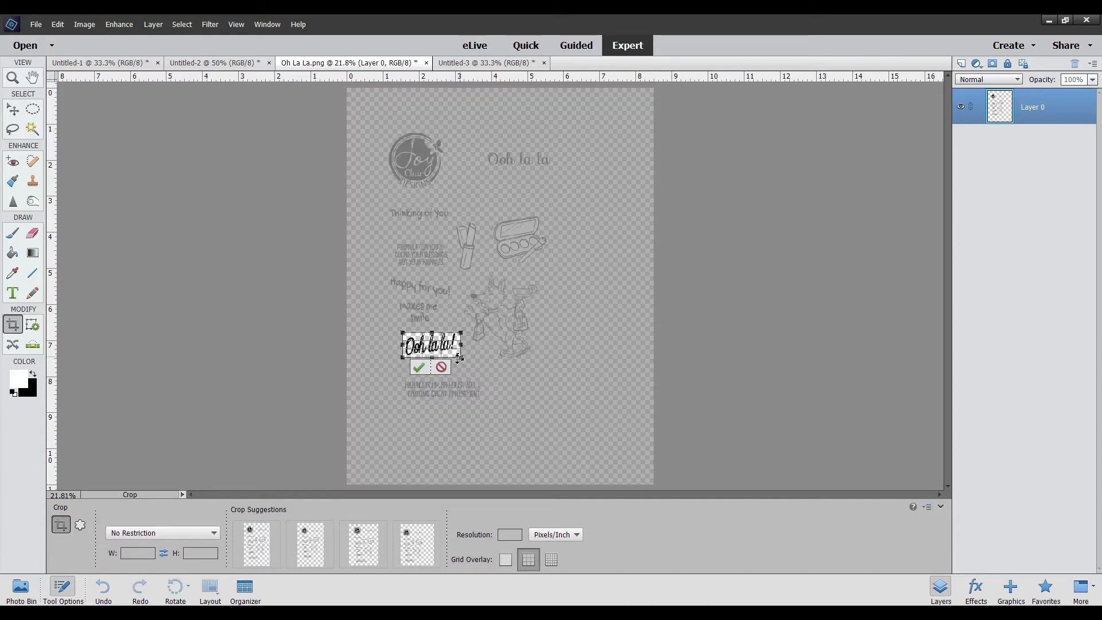
click(420, 368)
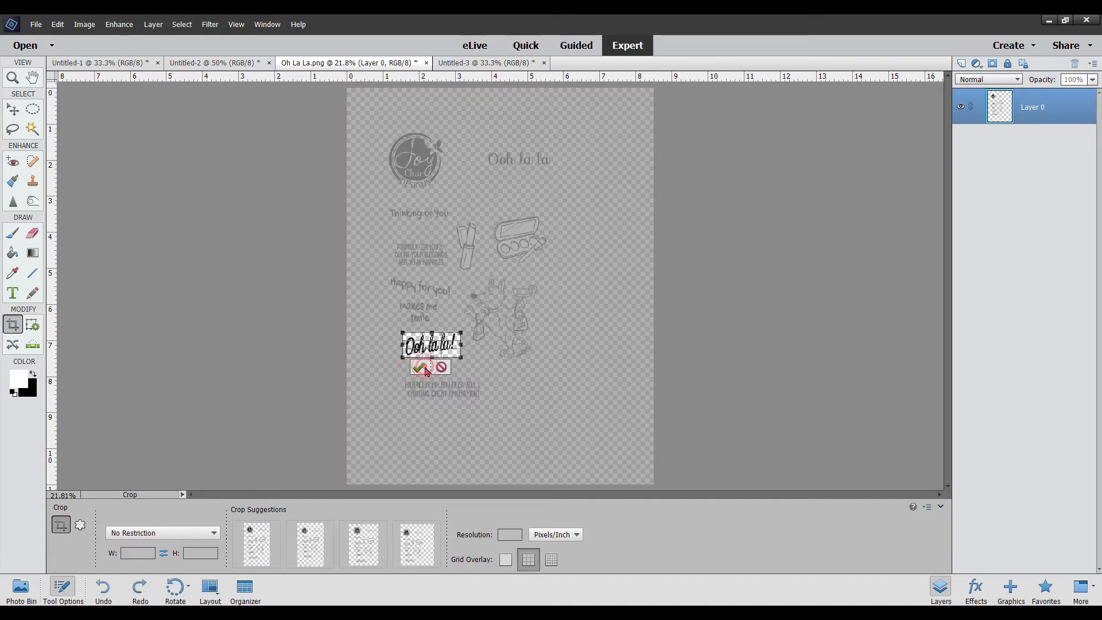
Place the cropped "Ooh la la!" sentiment from Oh La La.png onto the Untitled-3 document.
click(36, 591)
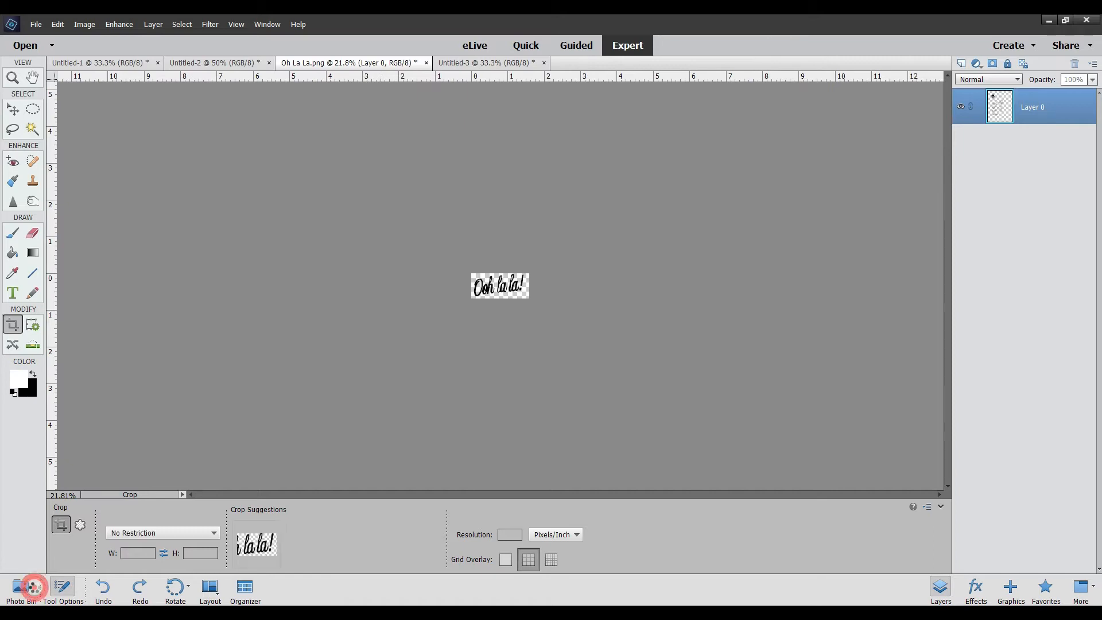
click(342, 546)
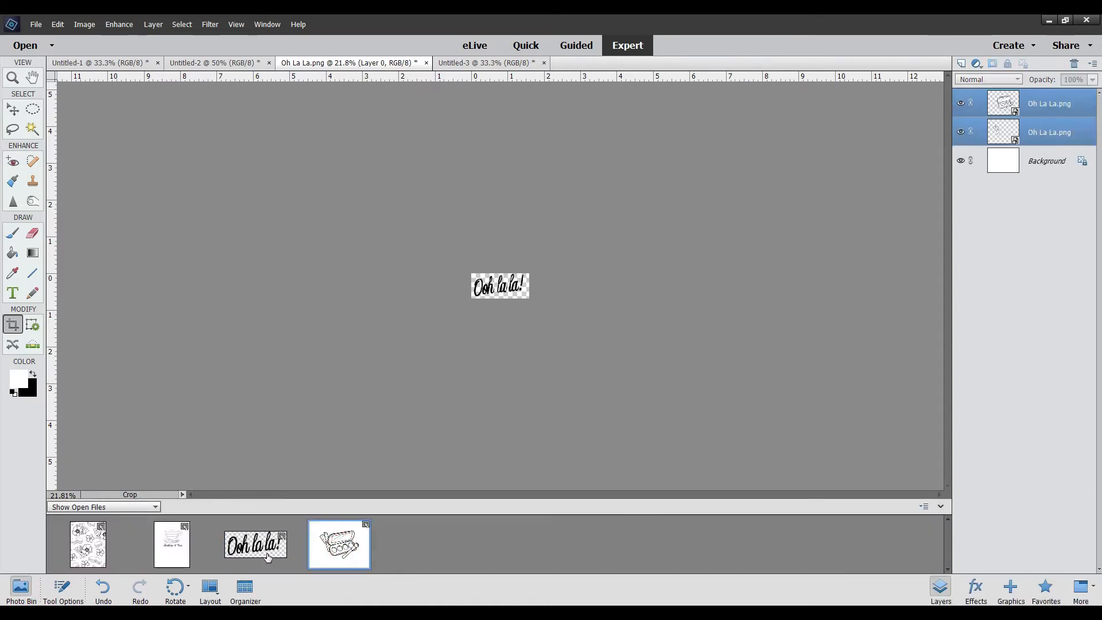
drag(269, 560, 508, 250)
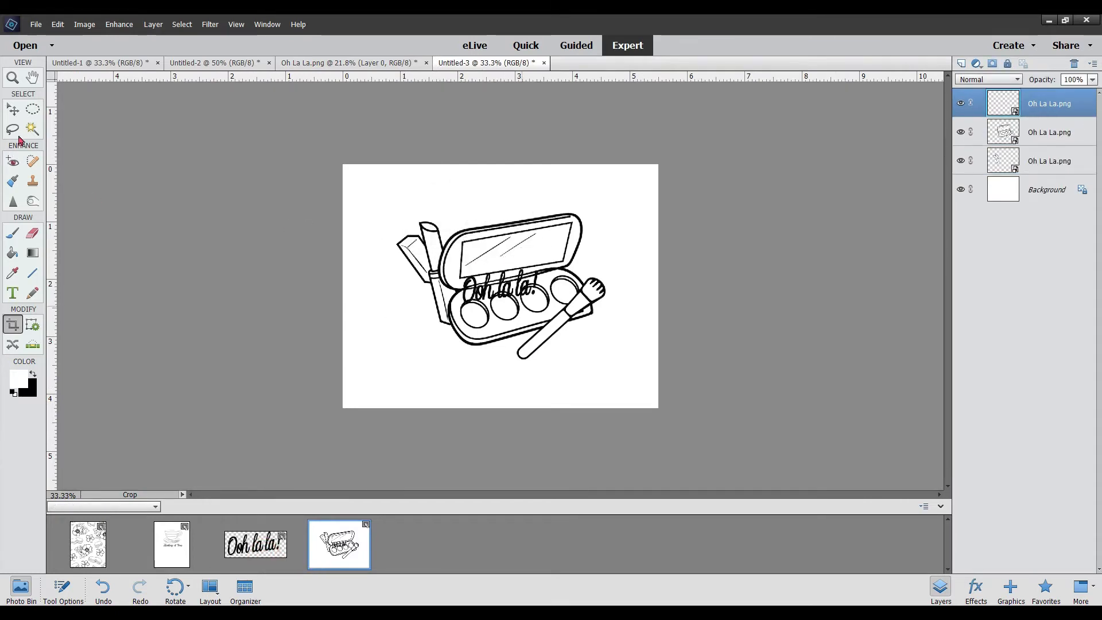
Move the "Ooh la la!" sentiment up and slightly right onto the mirror in the palette's lid.
click(12, 109)
drag(514, 290, 526, 269)
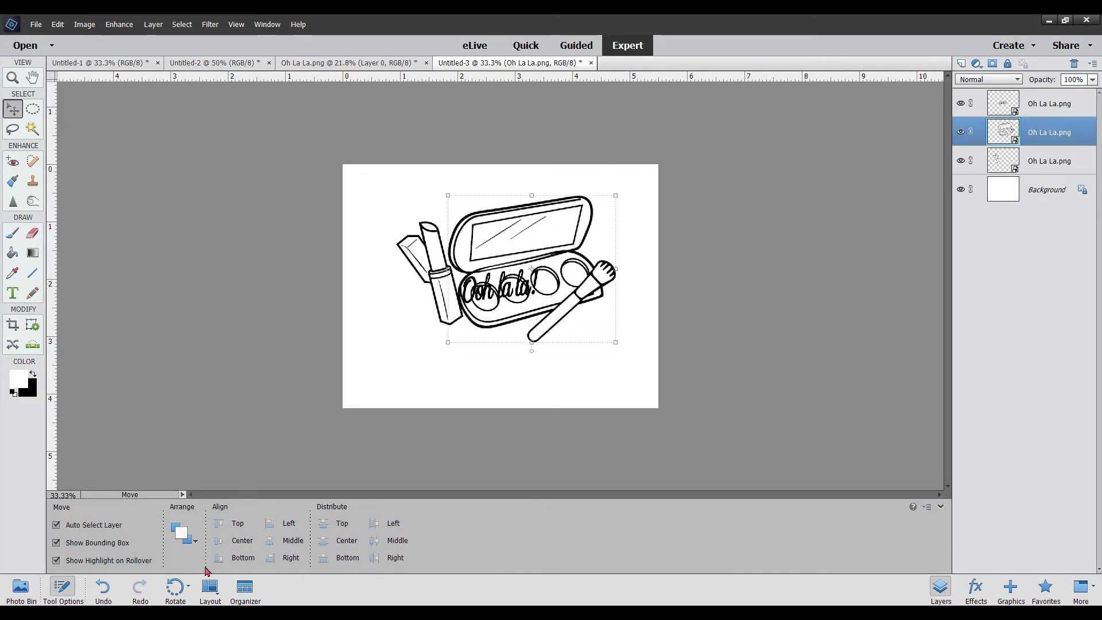
click(104, 589)
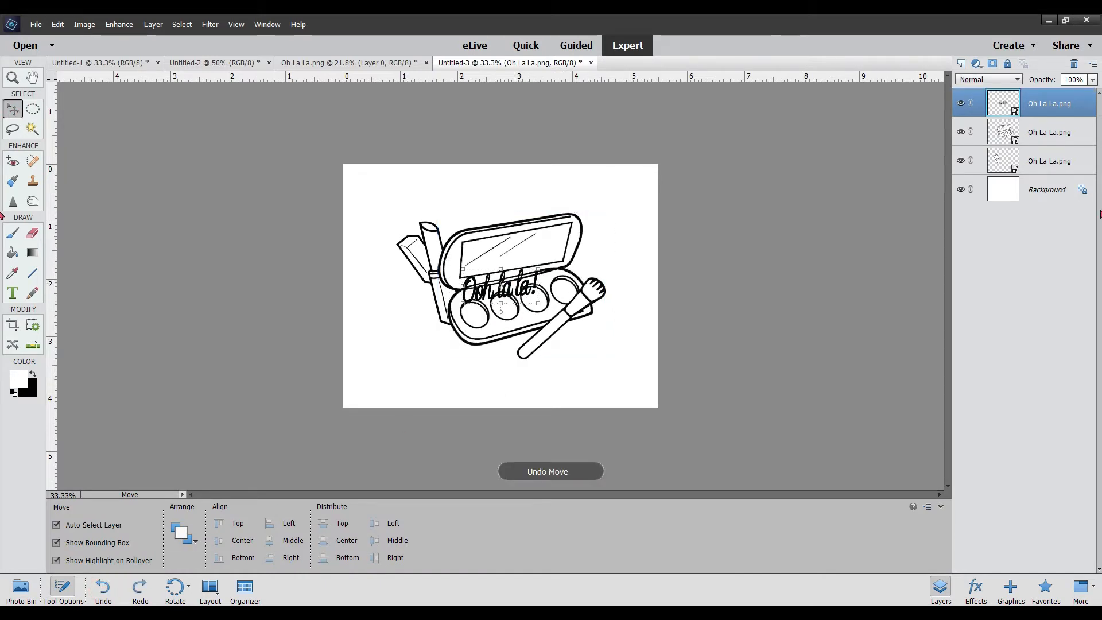
key(shift+Up)
key(shift+Up)
key(shift+Up)
key(shift+Up)
key(shift+Up)
key(shift+Up)
key(shift+Up)
key(shift+Up)
key(shift+Up)
key(shift+Up)
key(shift+Up)
key(shift+Up)
key(shift+Up)
key(shift+Right)
key(shift+Right)
key(shift+Right)
key(shift+Right)
key(shift+Right)
key(shift+Right)
key(shift+Up)
key(shift+Up)
key(shift+Up)
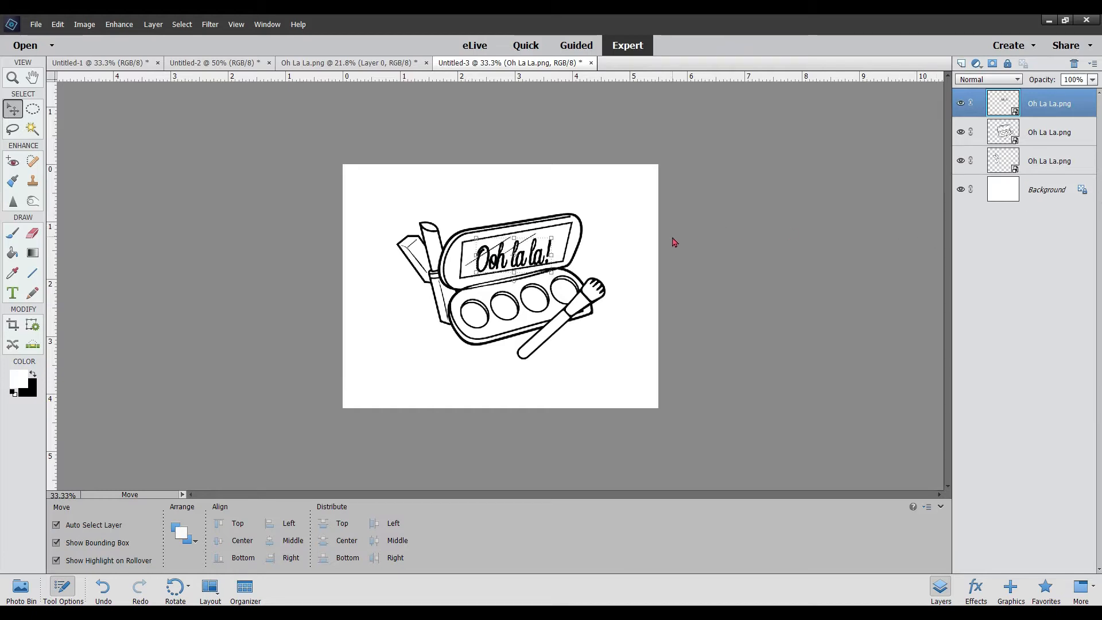
Rotate the "Ooh la la!" sentiment to about -3.14° and nudge it right to fit the slanted mirror.
drag(556, 235, 555, 234)
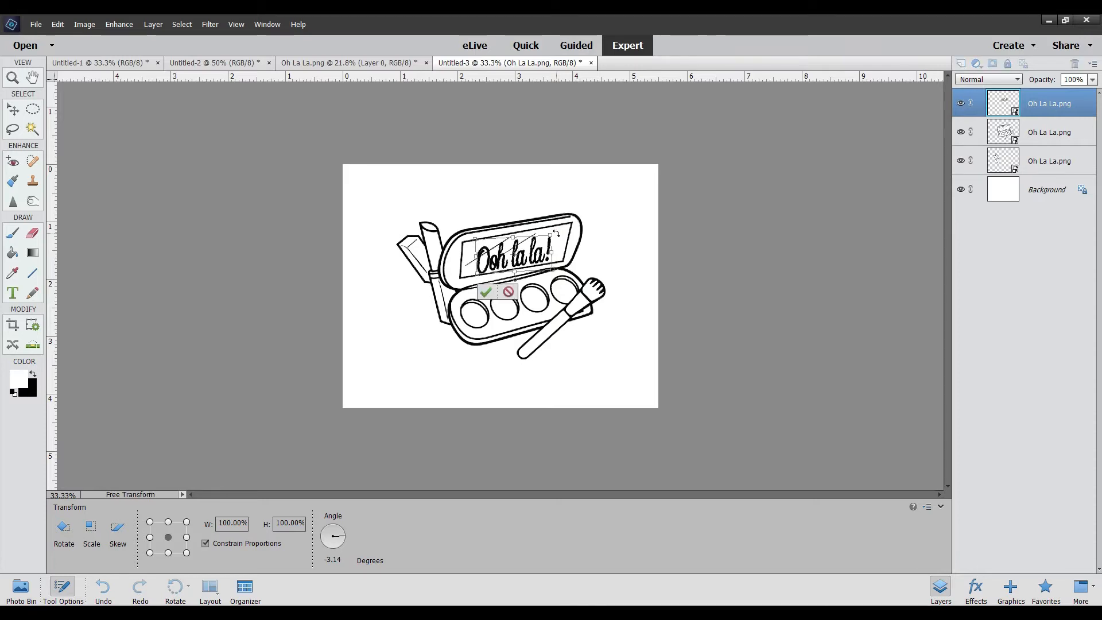
key(Right)
key(Right)
key(Right)
key(Right)
key(Right)
key(Right)
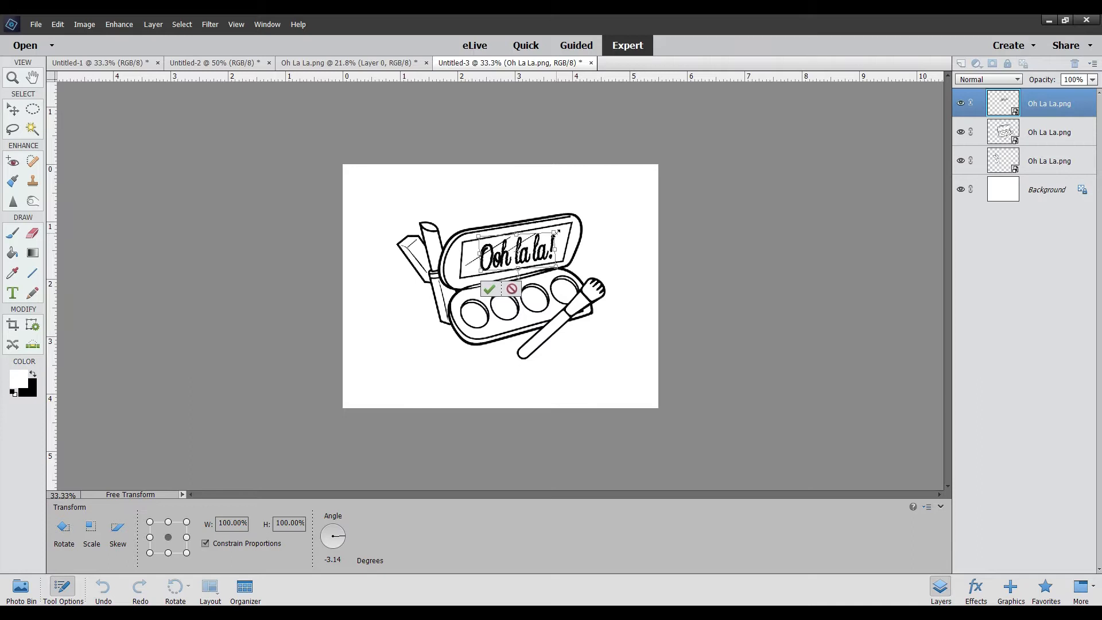
click(488, 288)
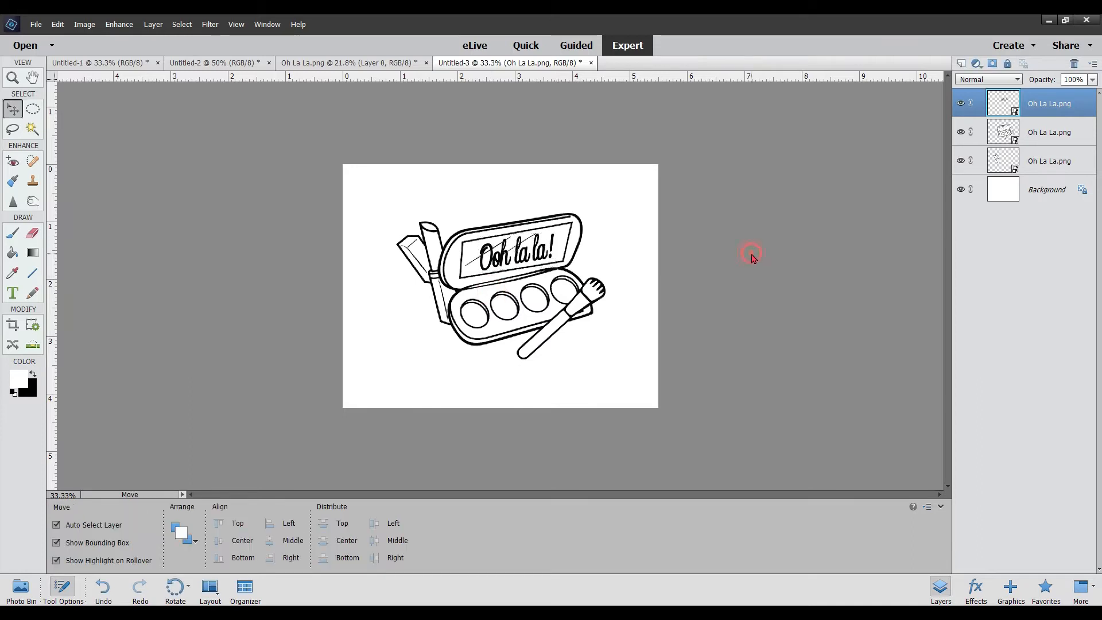
click(753, 256)
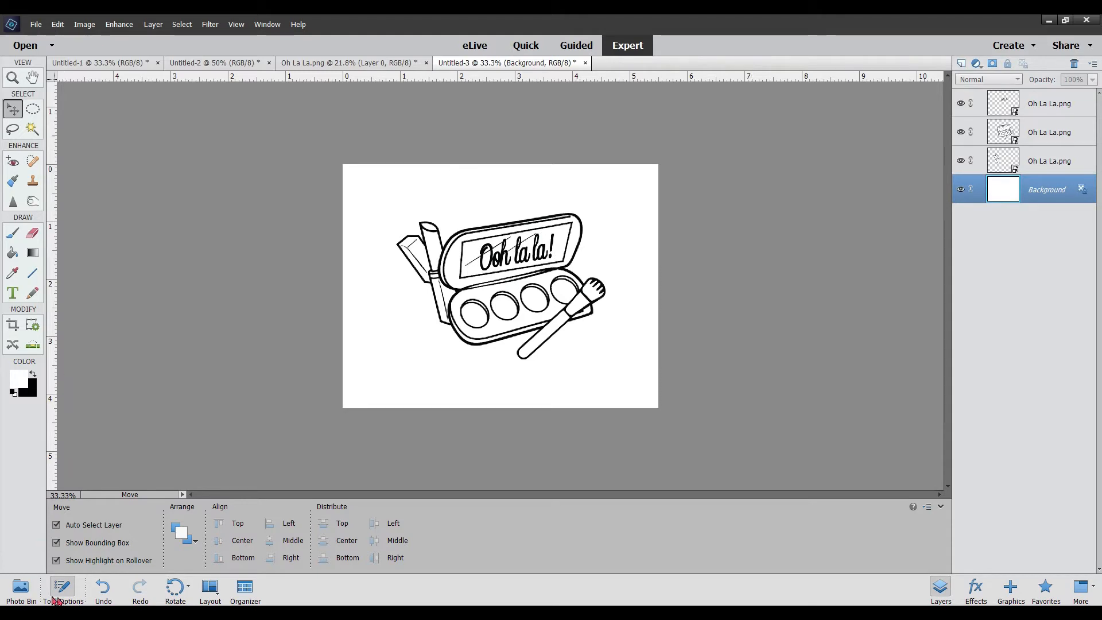
Return to Oh La La.png, undo the last crop and crop the sheet around the "Formula for youth" sentiment.
click(36, 591)
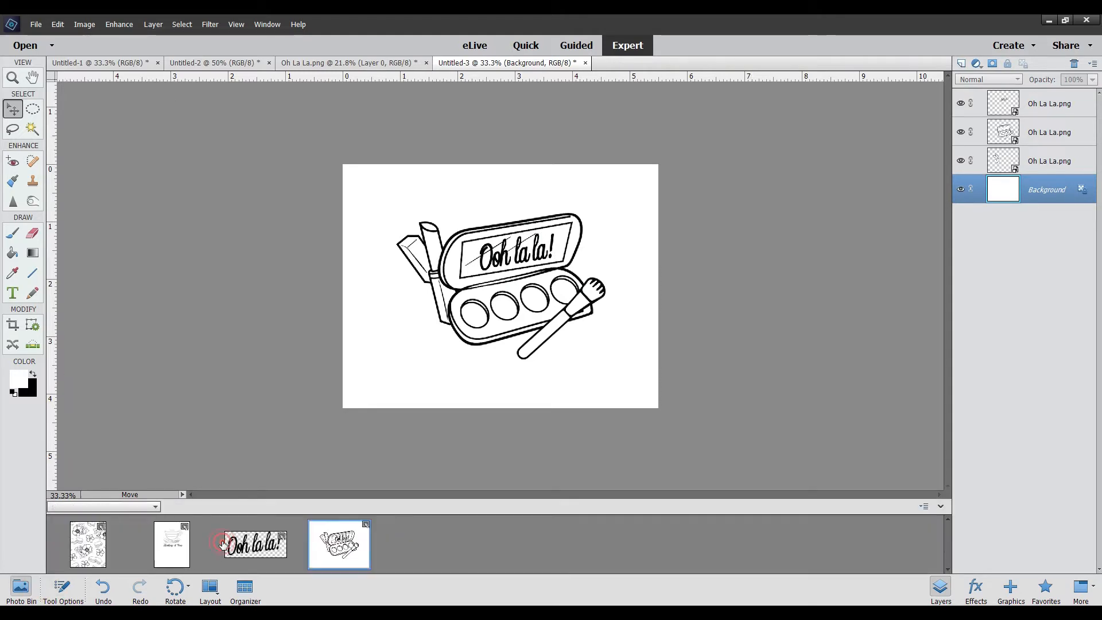
click(229, 544)
click(104, 590)
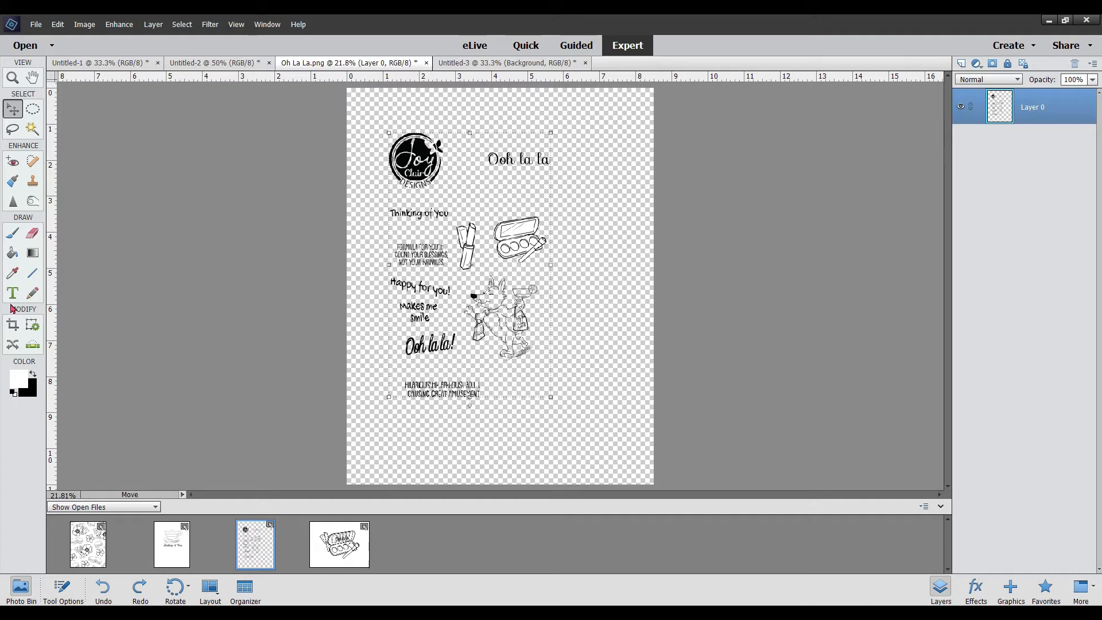
click(13, 326)
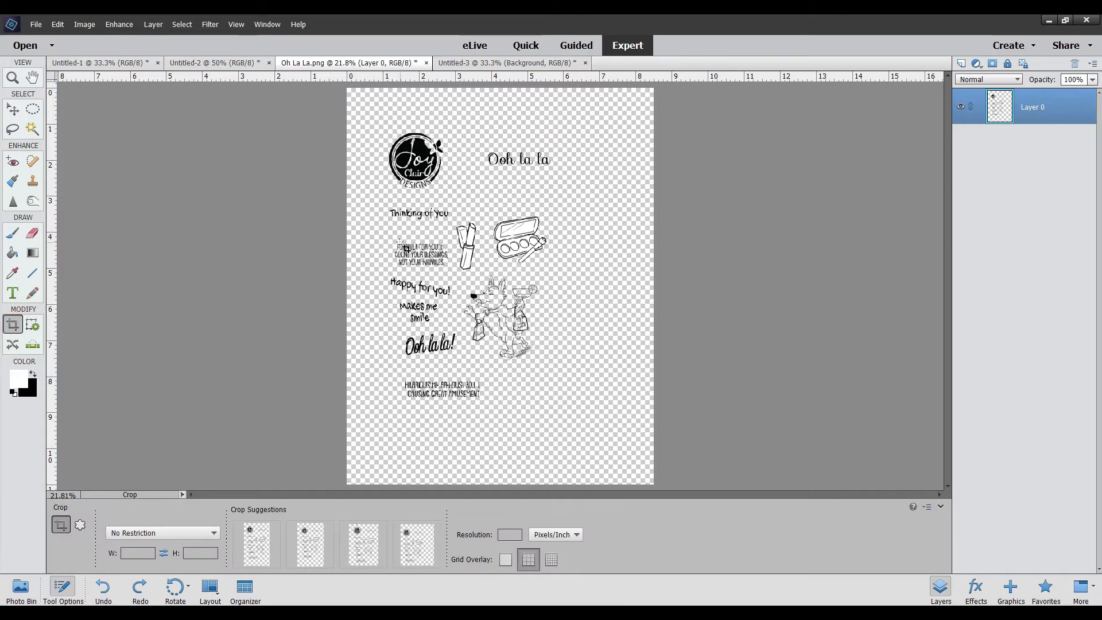
drag(402, 249, 433, 264)
key(Left)
key(Left)
key(Up)
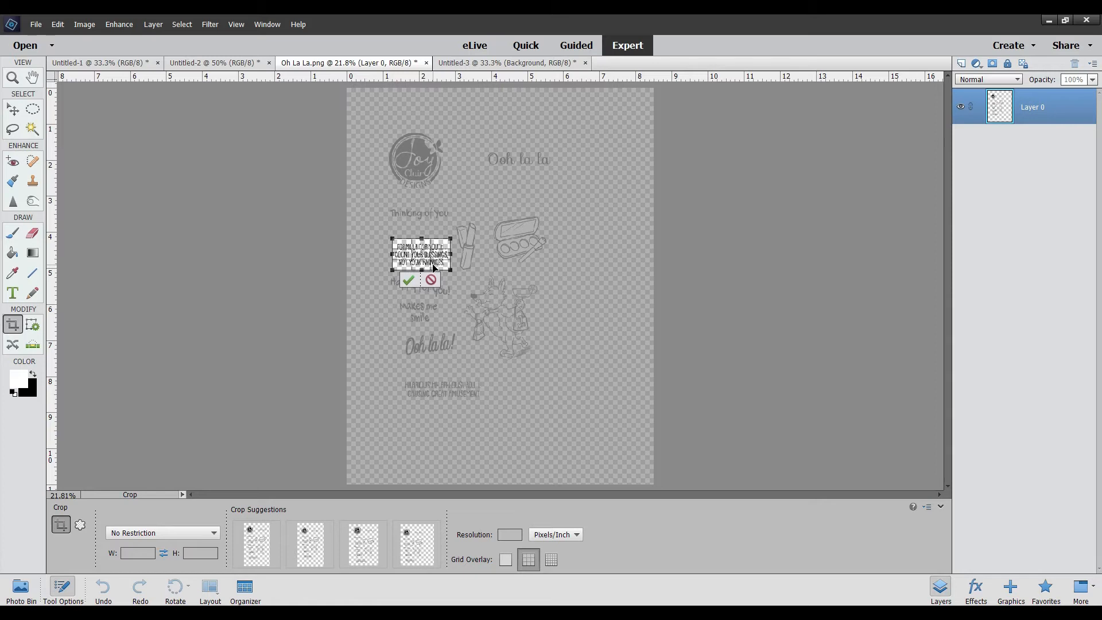
click(408, 281)
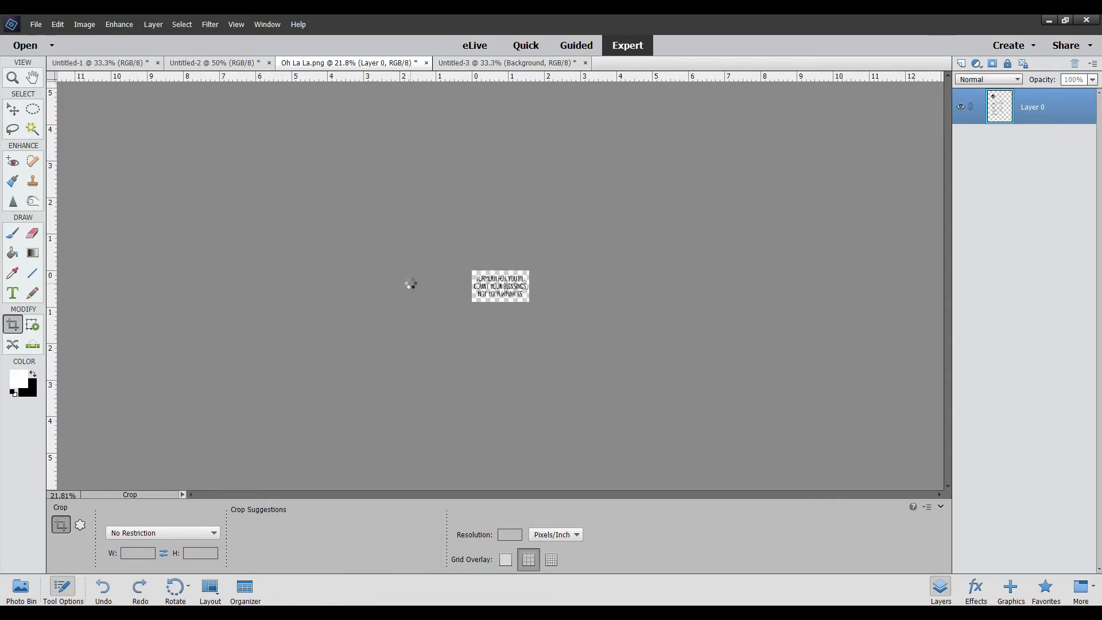
Place the cropped "Formula for youth" sentiment onto the Untitled-3 document.
click(21, 591)
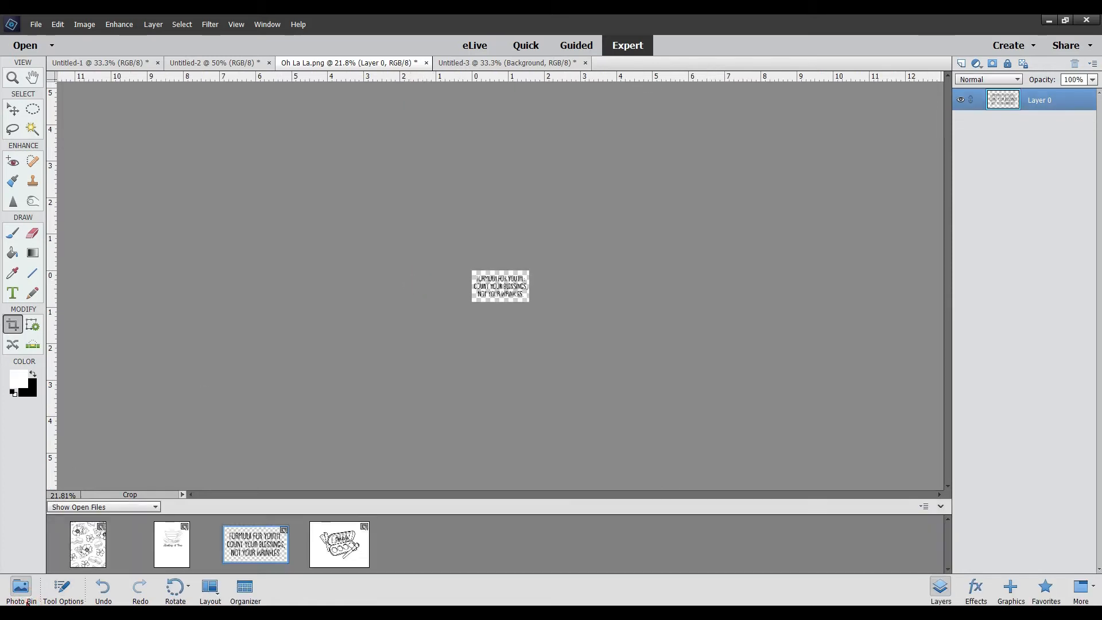
click(356, 540)
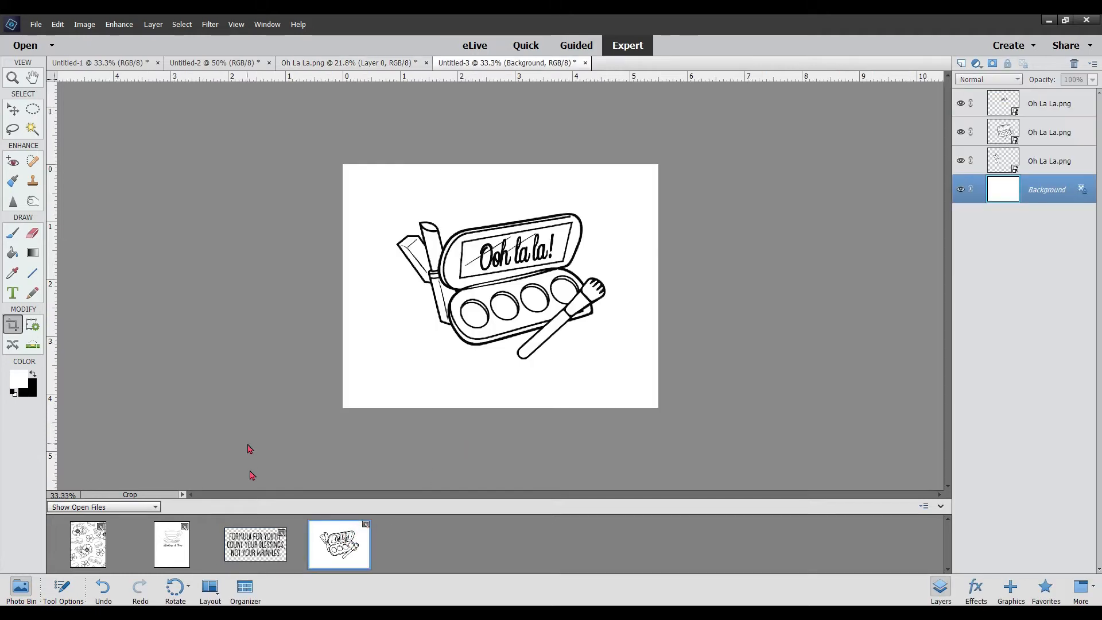
drag(236, 556, 451, 312)
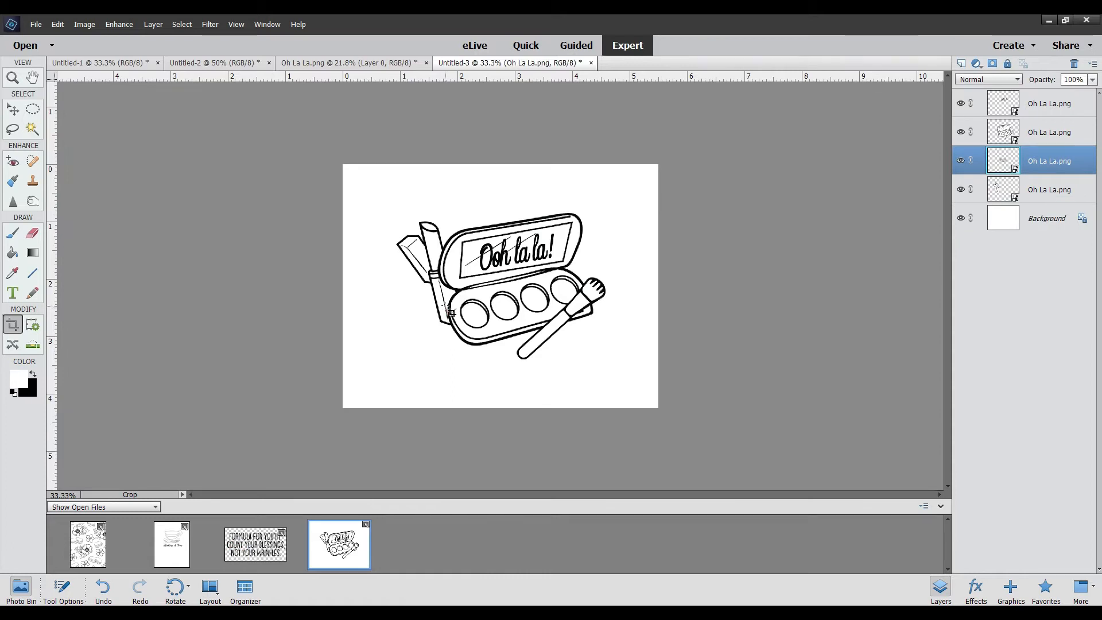
Move the "Formula for youth" sentiment straight down from behind the palette to below it.
click(12, 109)
key(shift+Down)
key(shift+Down)
key(shift+Down)
key(shift+Down)
key(shift+Down)
key(shift+Down)
key(shift+Down)
key(shift+Down)
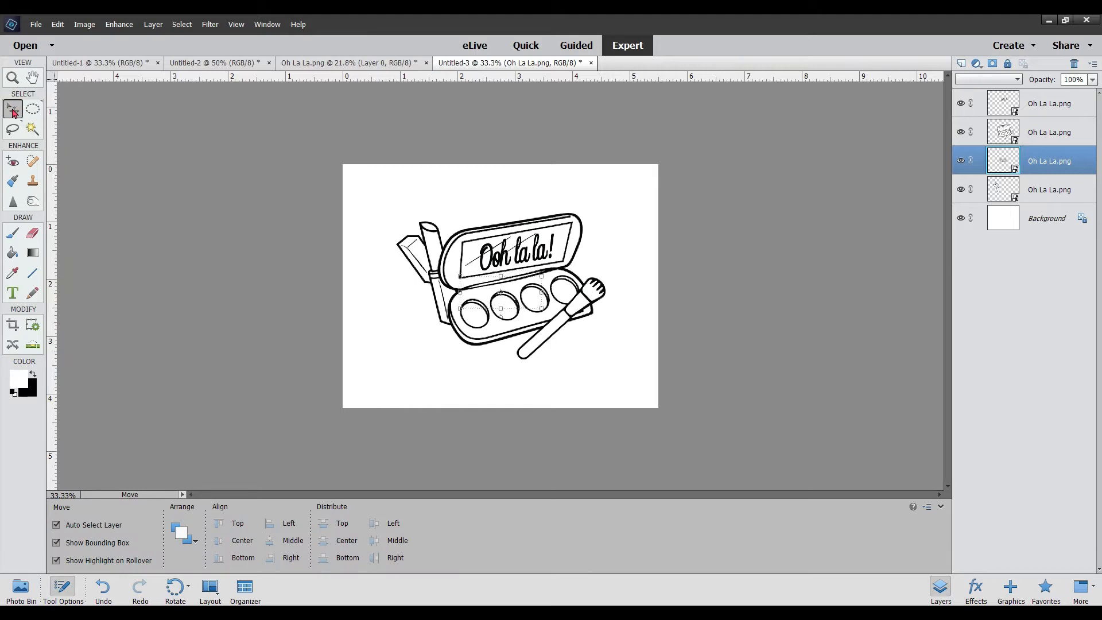
key(shift+Down)
key(shift+Down)
key(shift+Down)
key(shift+Down)
key(shift+Down)
key(shift+Down)
key(shift+Down)
key(shift+Down)
key(shift+Down)
key(shift+Down)
key(shift+Down)
key(shift+Down)
key(shift+Down)
key(shift+Down)
key(shift+Down)
key(shift+Down)
key(shift+Down)
key(shift+Down)
key(shift+Down)
key(shift+Down)
key(shift+Down)
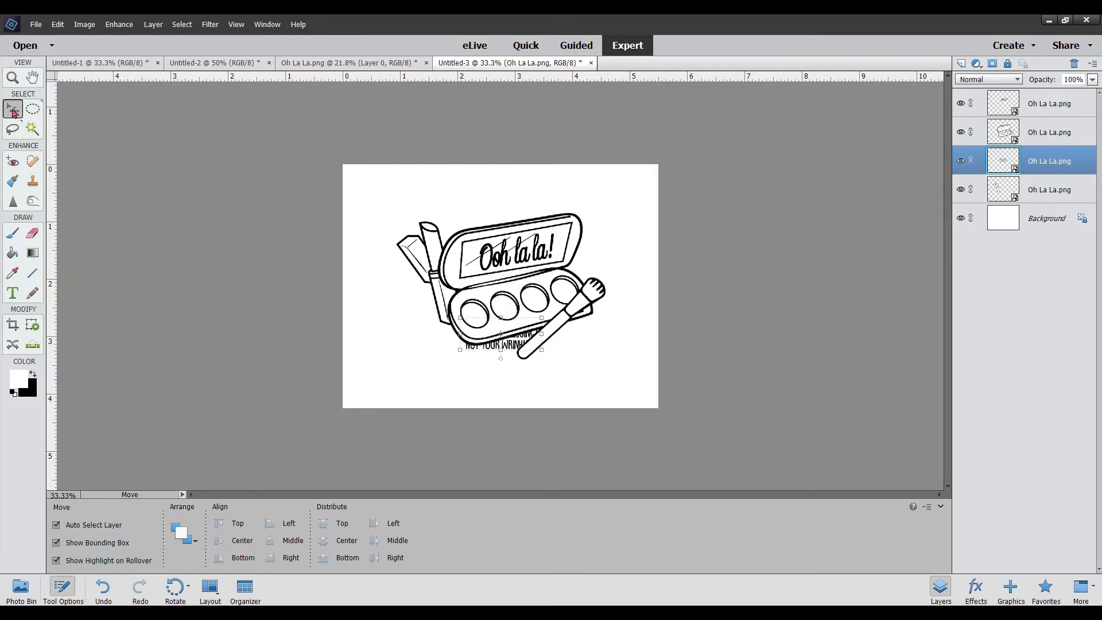
key(shift+Down)
key(shift+Down)
key(shift+Down)
key(shift+Down)
key(shift+Down)
key(shift+Down)
key(shift+Down)
key(shift+Down)
key(shift+Down)
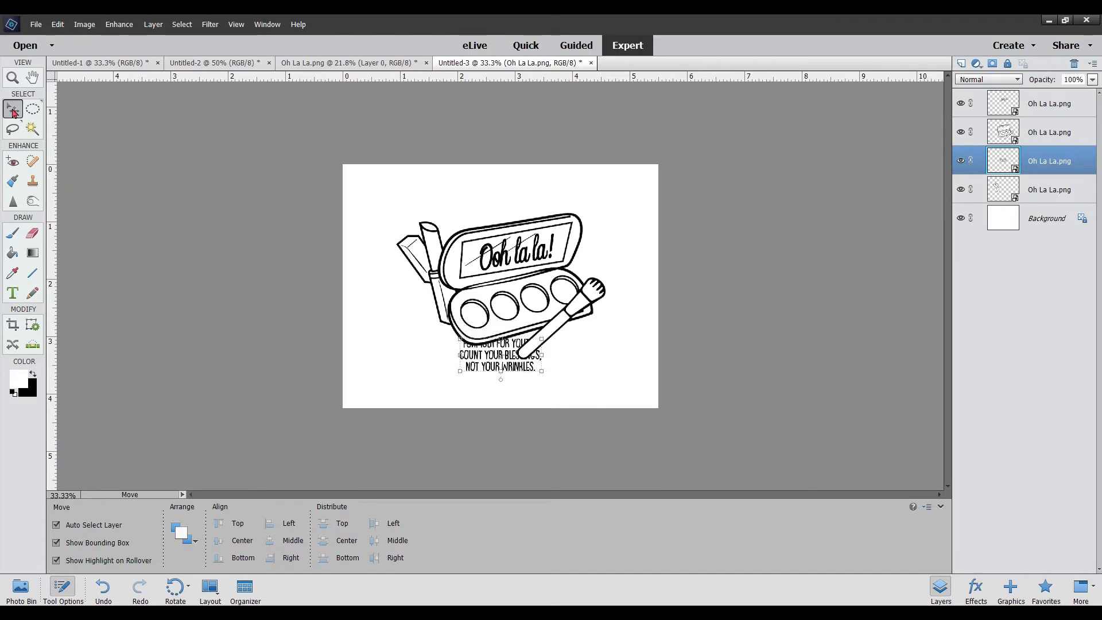
Try the "Formula for youth" sentiment at the page's lower left and, scaled to 77.79%, at its lower right, cancelling the scaling.
drag(495, 363, 400, 350)
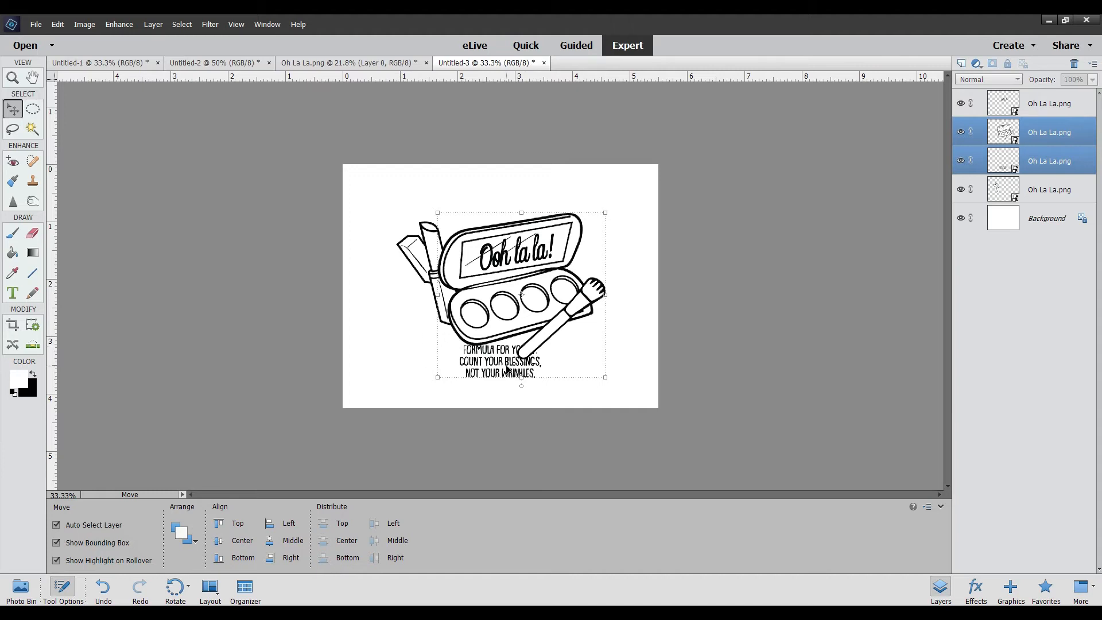
click(520, 373)
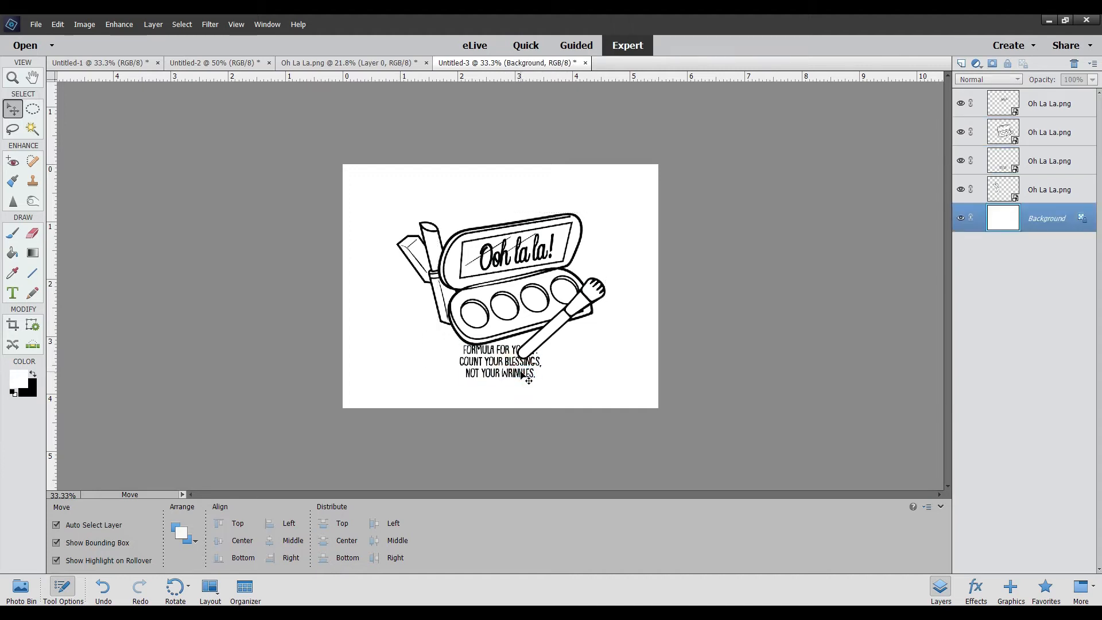
drag(521, 373, 607, 368)
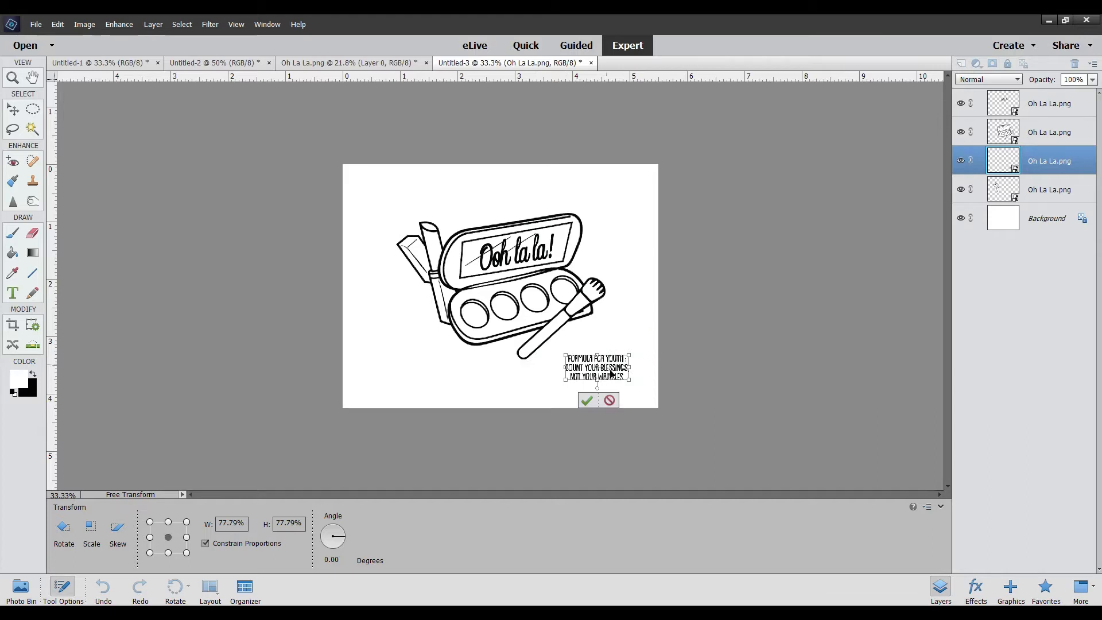
click(609, 400)
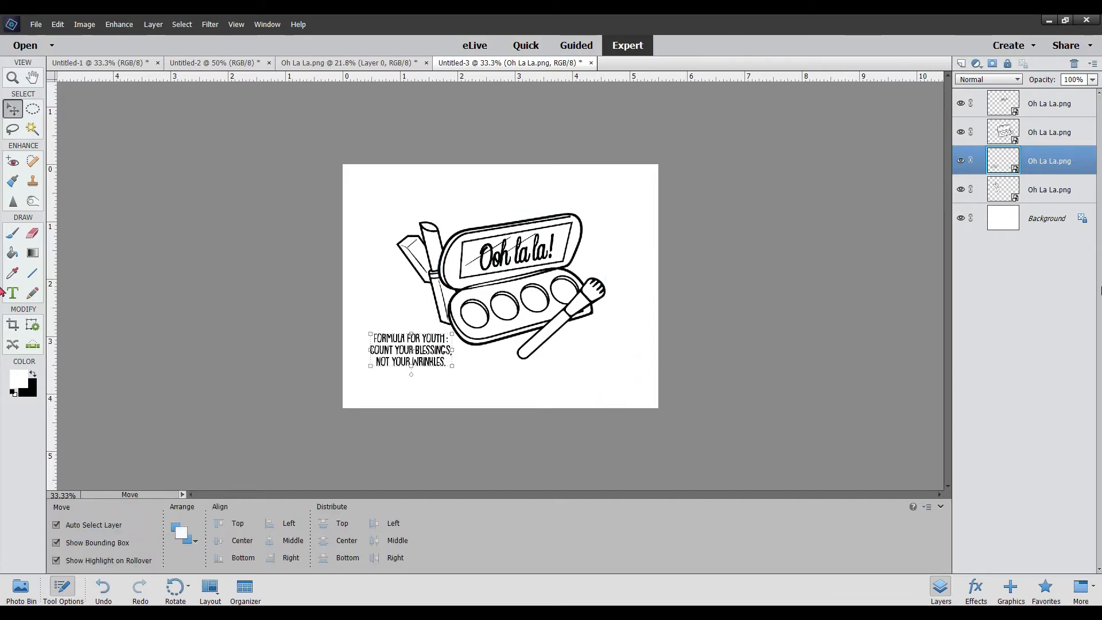
Delete the "Formula for youth" sentiment layer and deselect the artwork.
key(Delete)
key(Return)
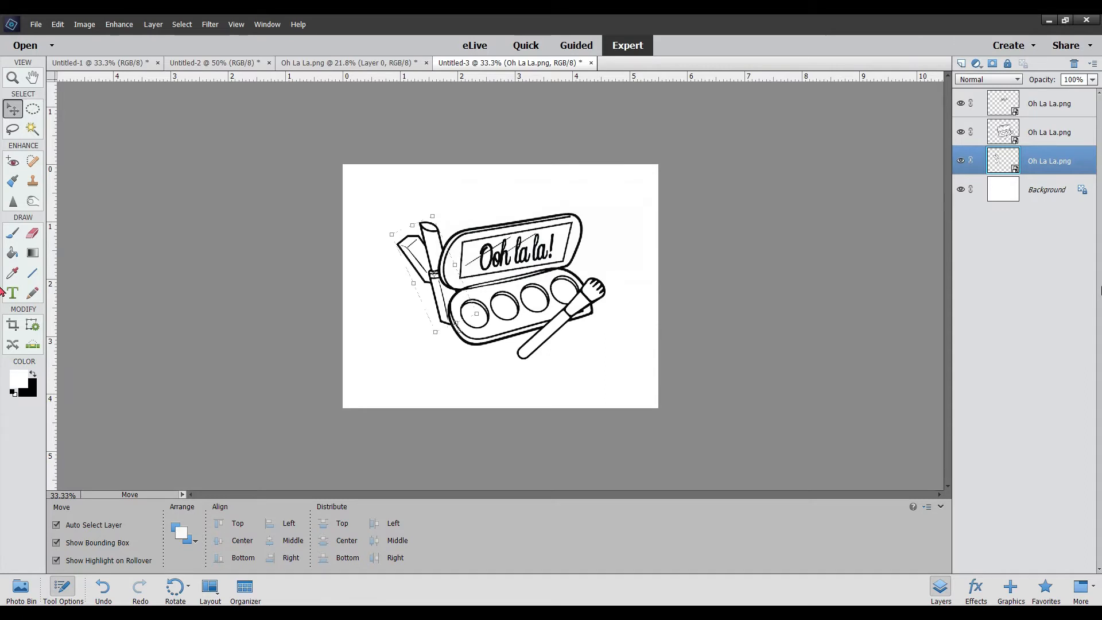
click(714, 346)
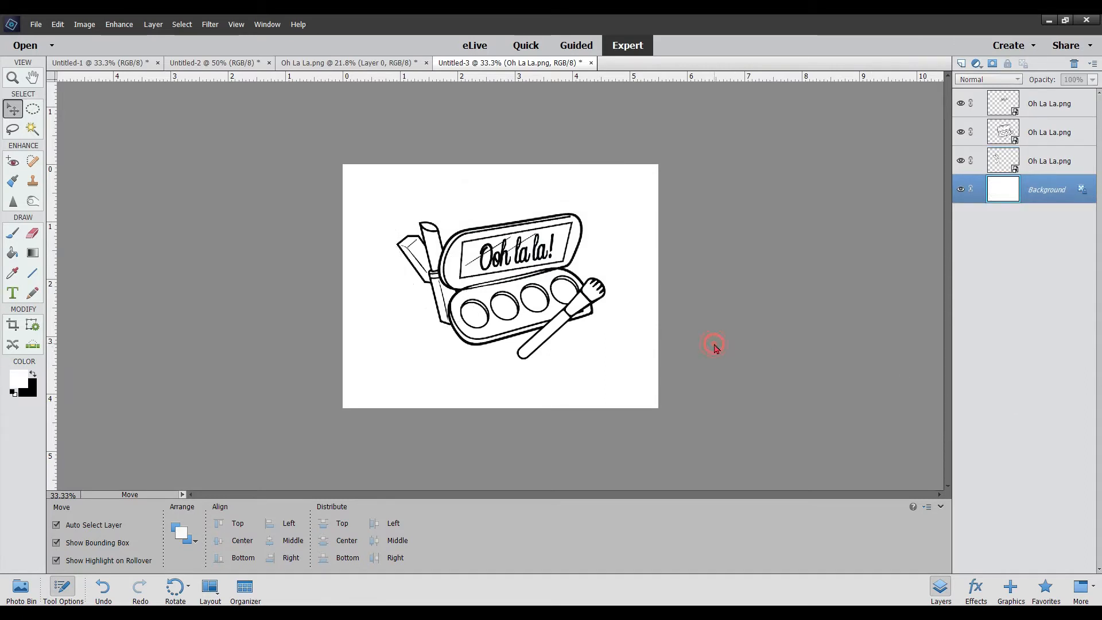
Select the lipstick, palette and "Ooh la la!" layers together and nudge them slightly down.
click(1055, 165)
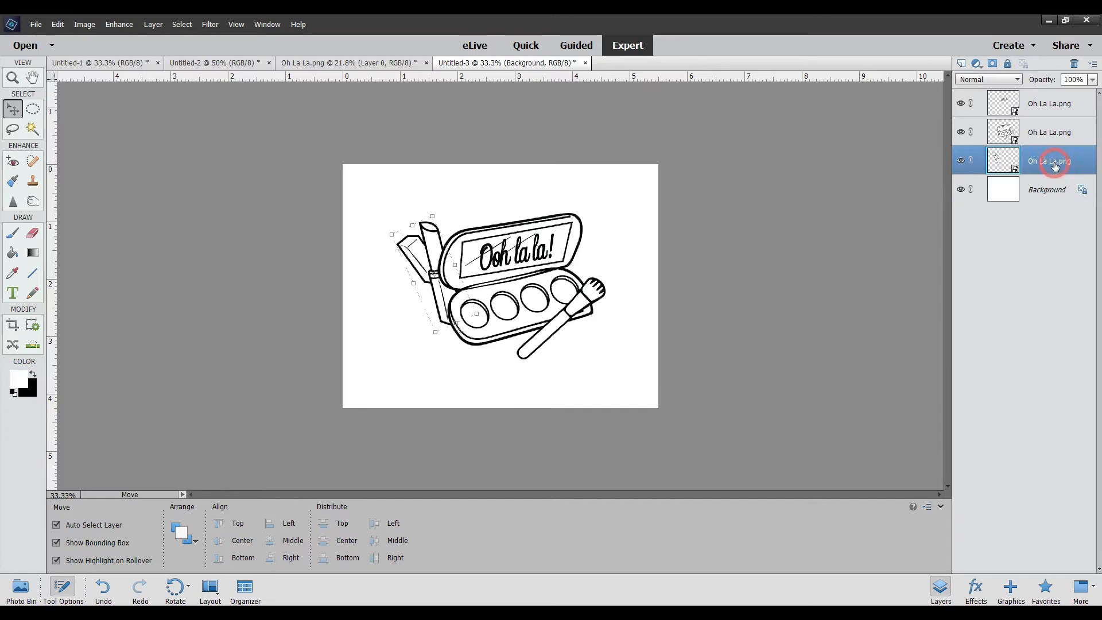
ctrl+click(1052, 129)
ctrl+click(1051, 109)
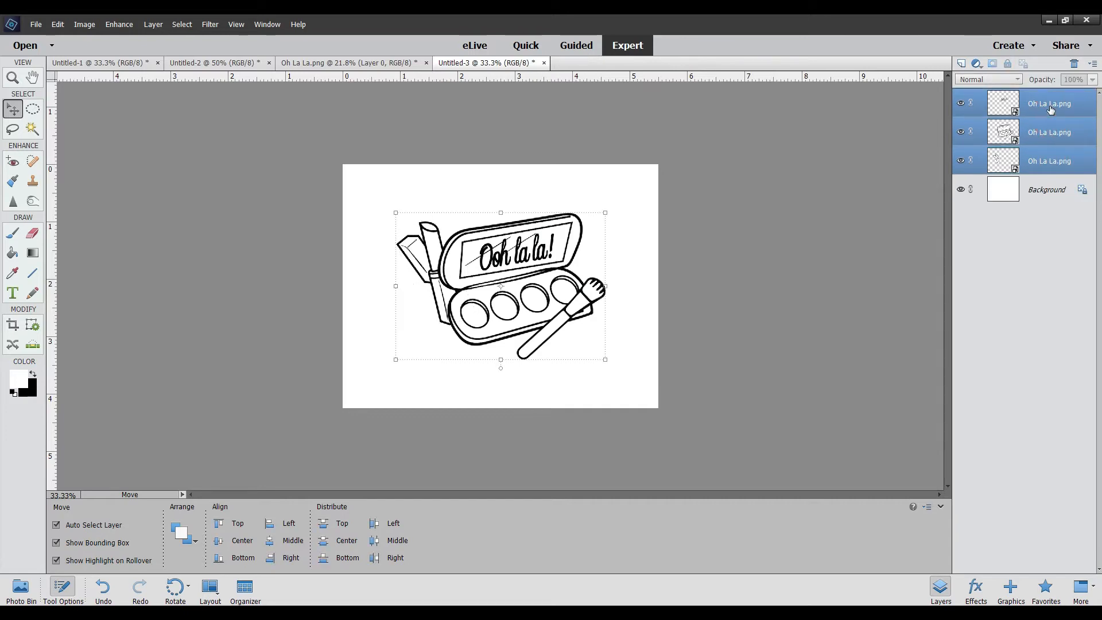
key(Down)
Flatten the Untitled-3 image into a single background layer.
click(1031, 203)
right_click(1031, 204)
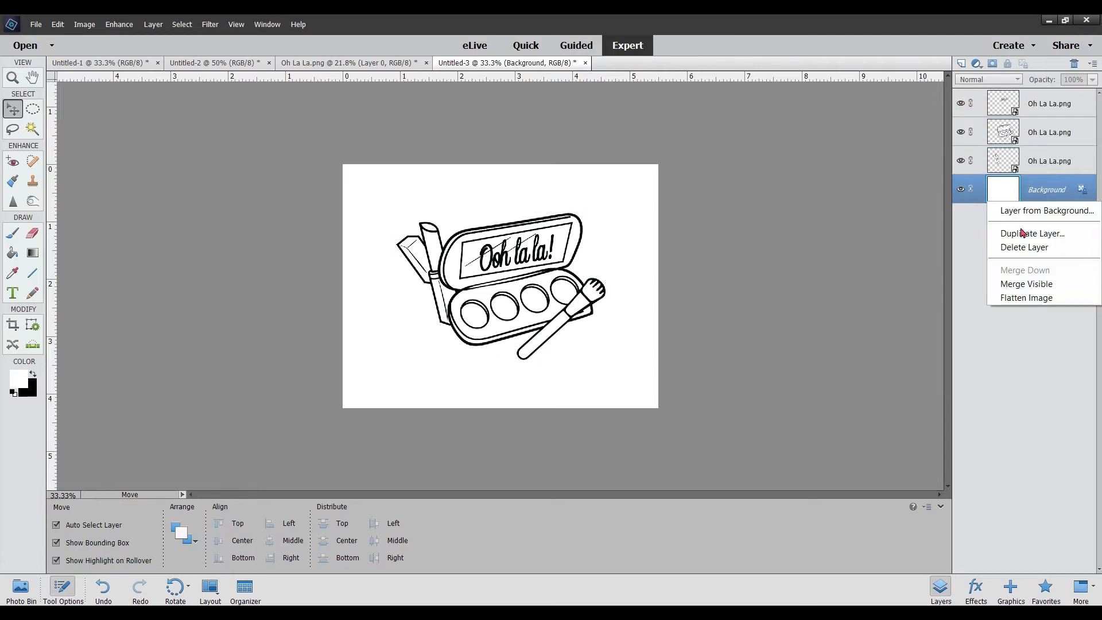
click(1011, 303)
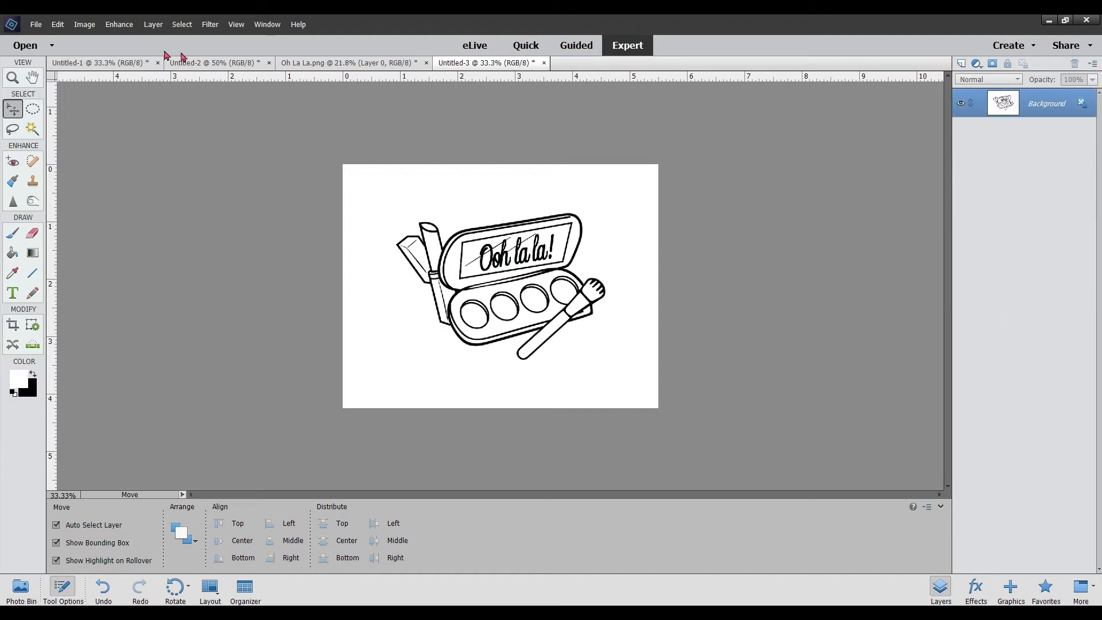
Undo the crop in Oh La La.png and close the file without saving its changes.
click(350, 63)
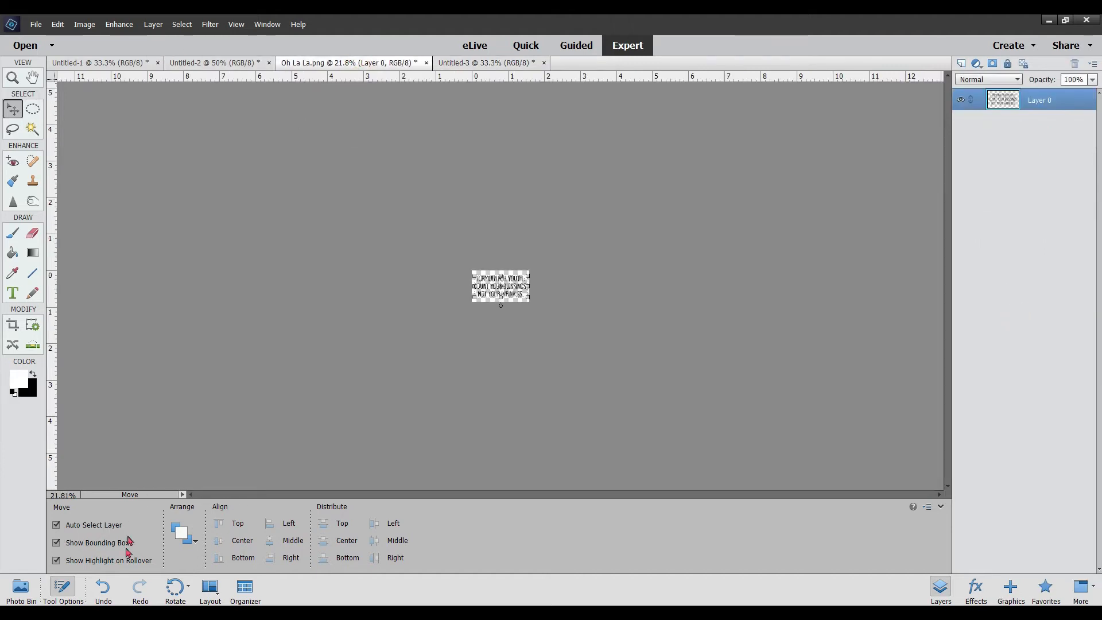
click(104, 597)
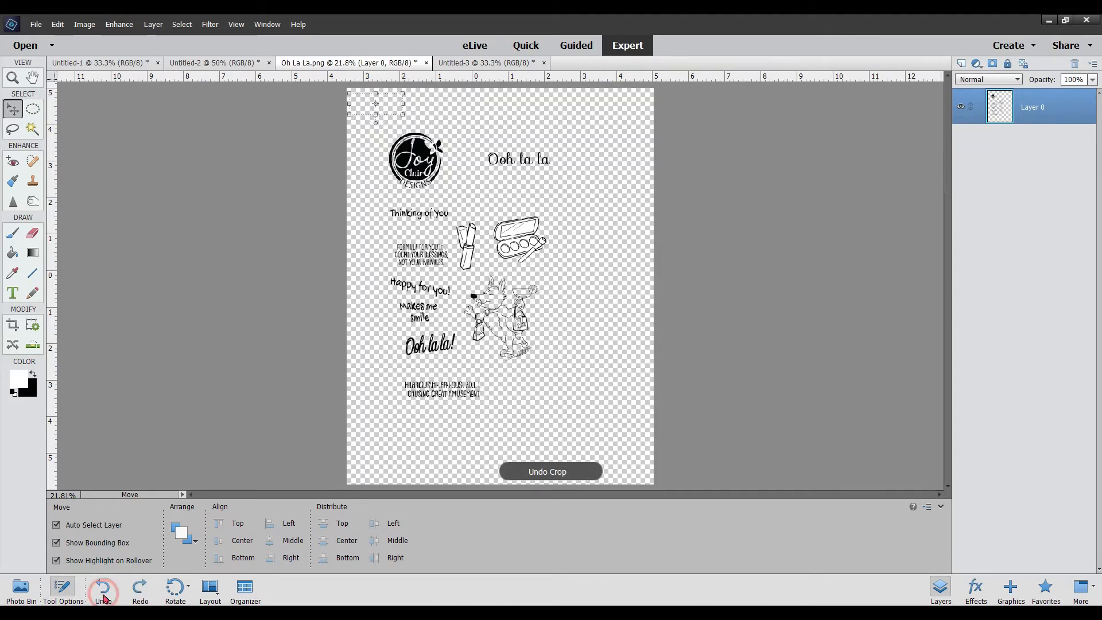
click(426, 63)
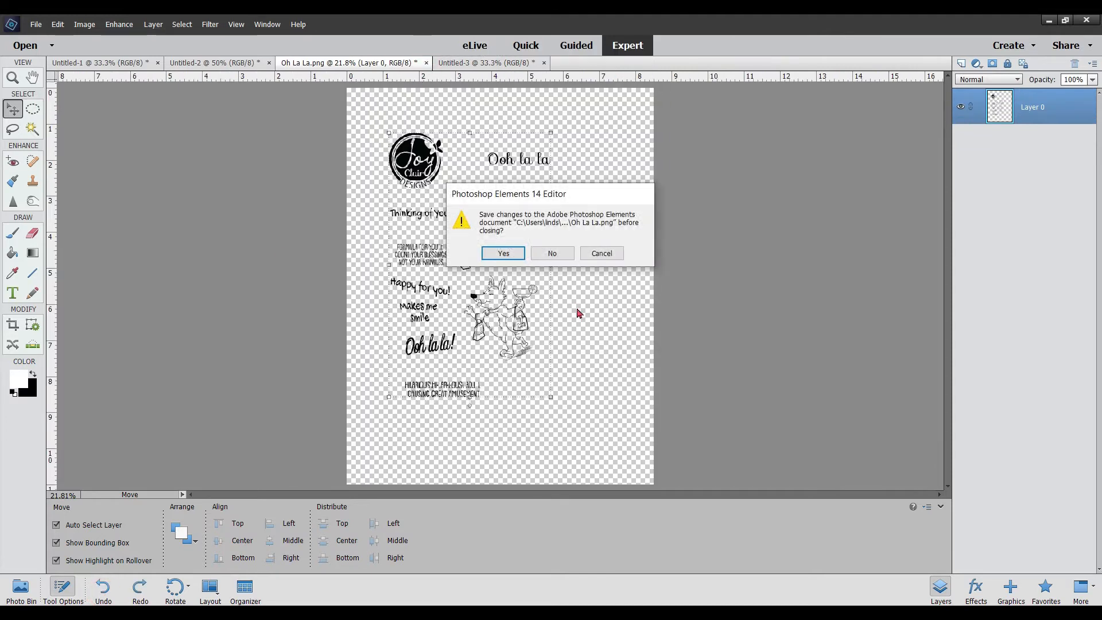
click(543, 253)
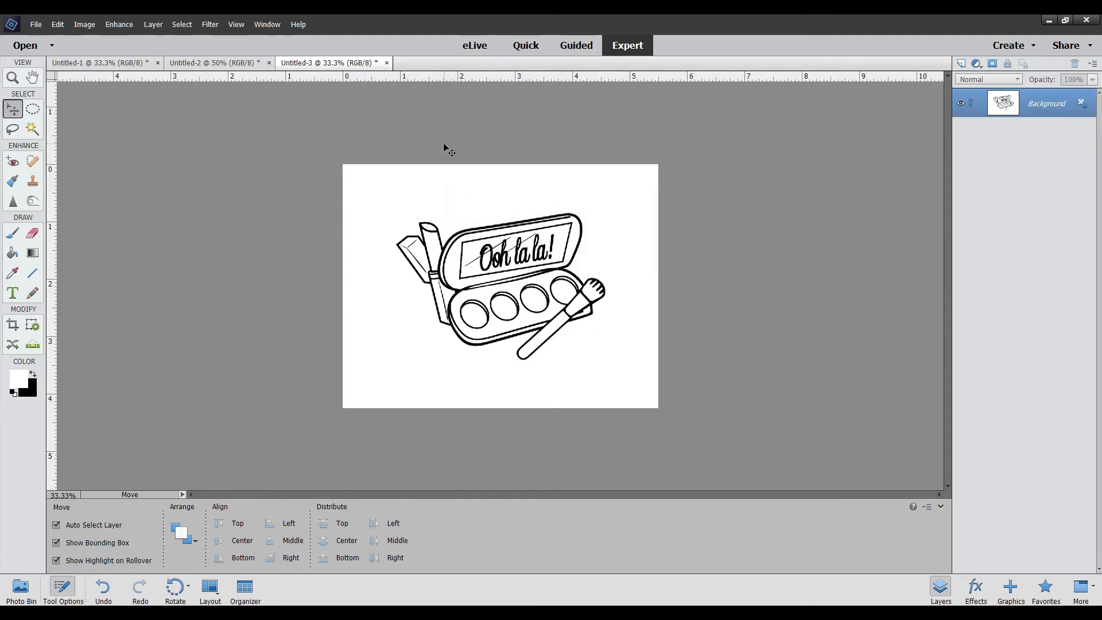
Start a text line above the artwork in bromello Regular, and clear the trial word "Make".
click(14, 293)
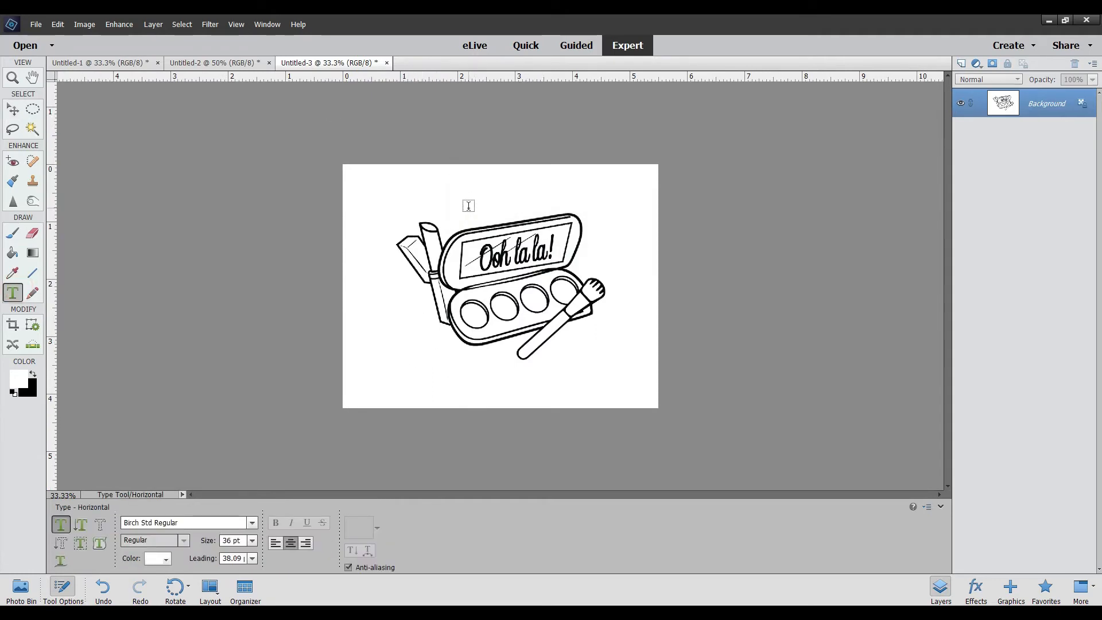
click(441, 198)
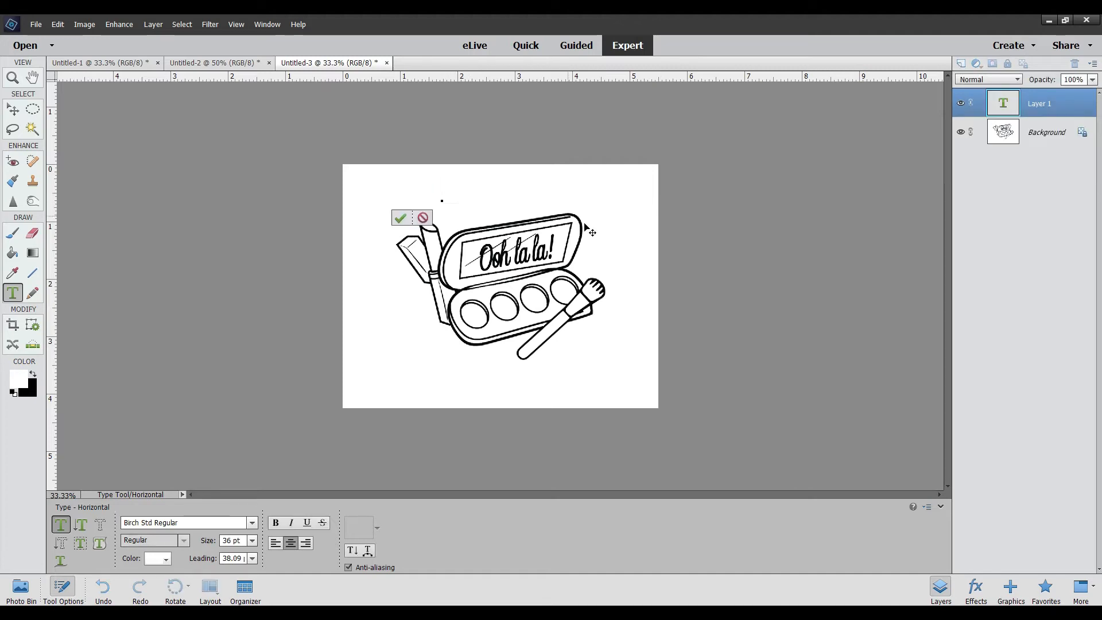
click(252, 523)
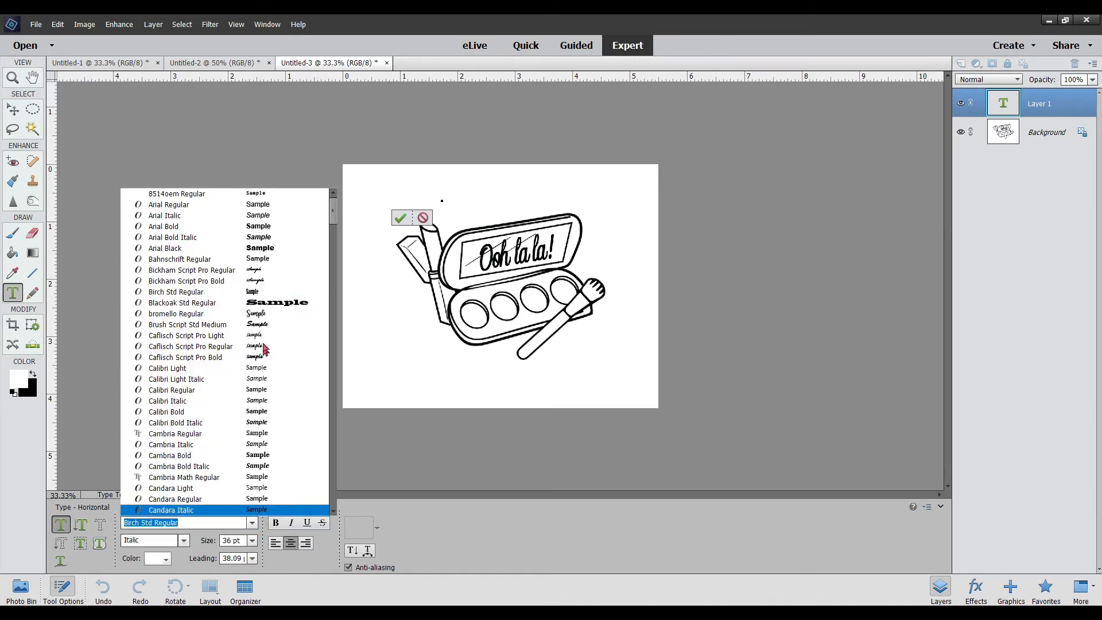
click(265, 314)
text(Make)
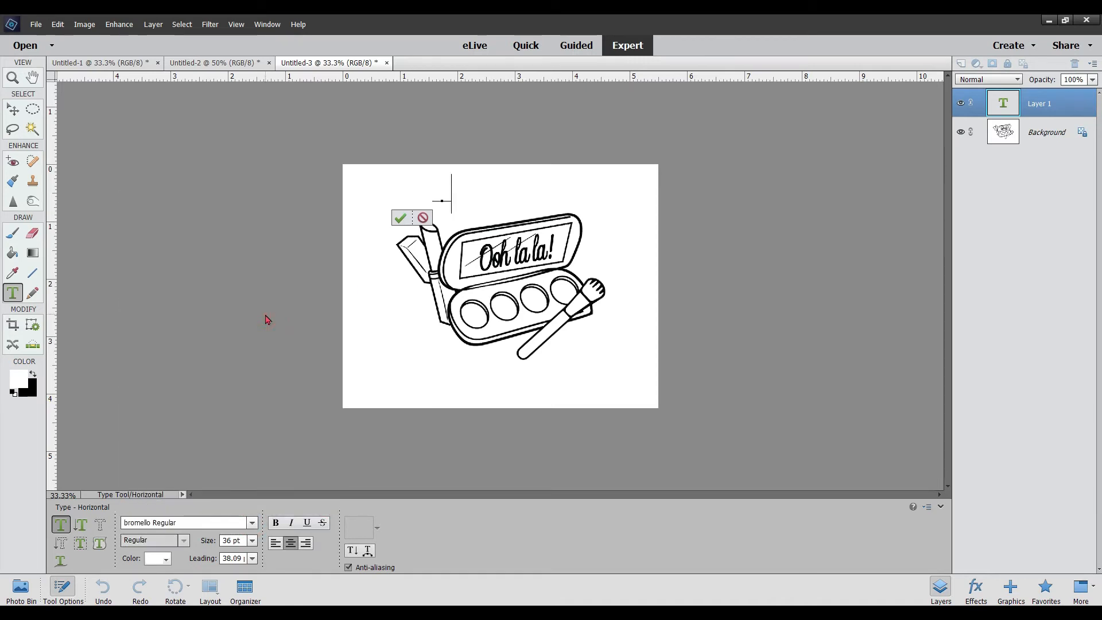
key(BackSpace)
key(BackSpace)
key(BackSpace)
key(BackSpace)
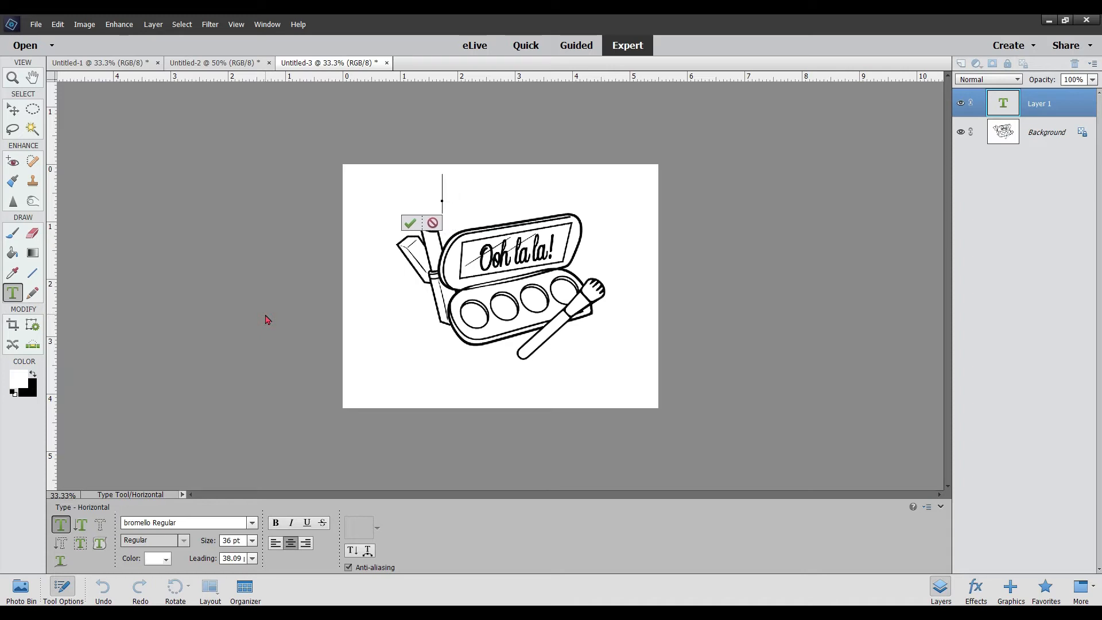
Set the text color to black and return to the empty text line above the artwork.
click(168, 557)
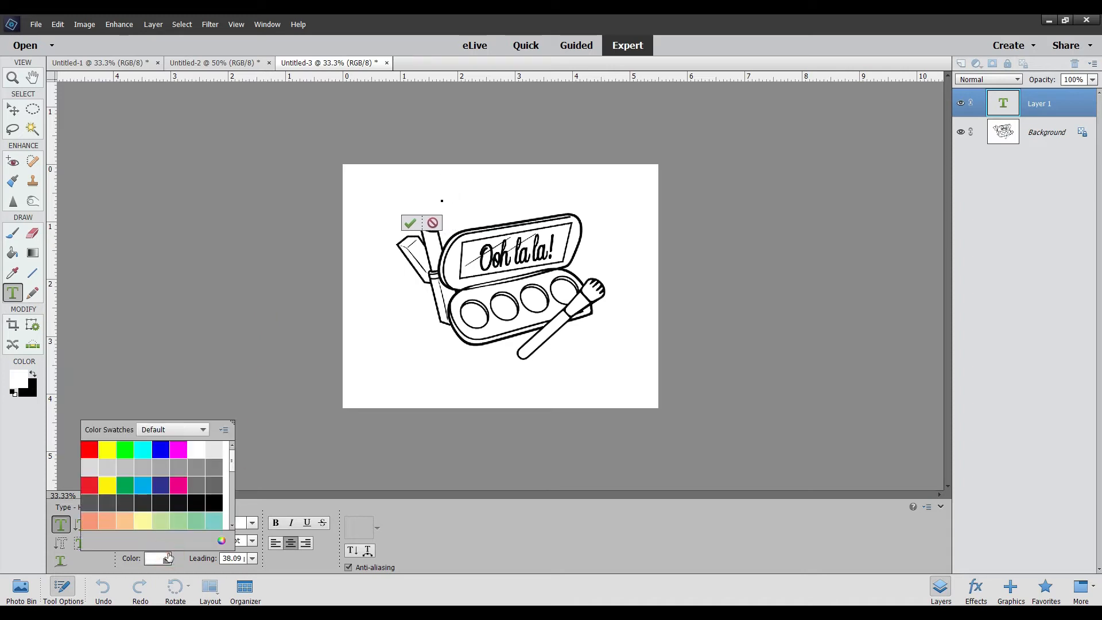
click(211, 502)
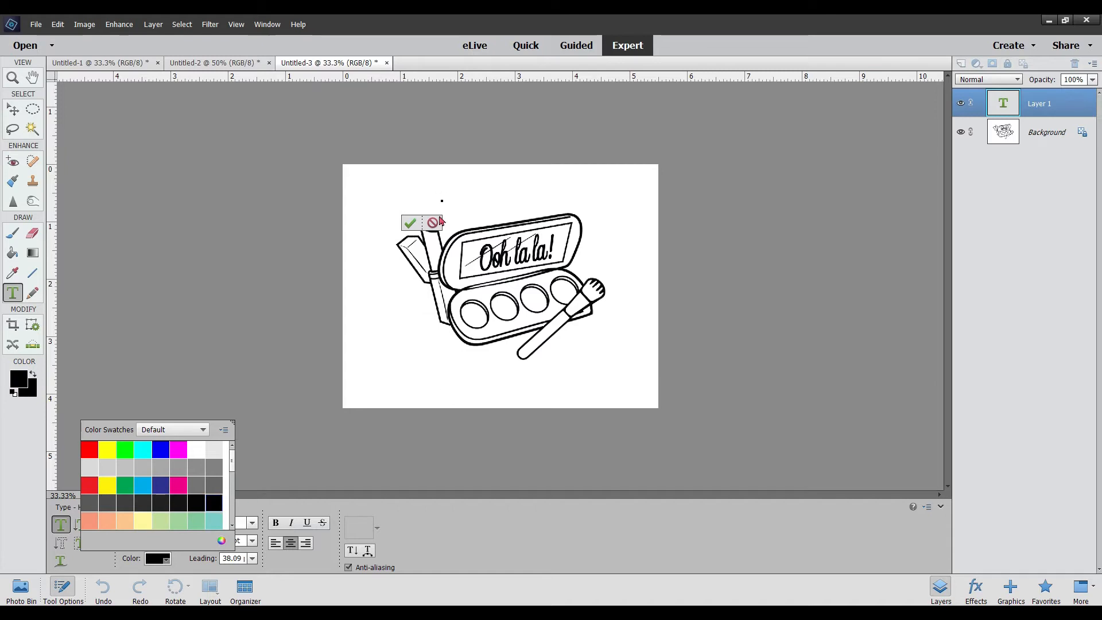
click(453, 191)
Enter "Hello, Beautiful" as the text above the artwork and commit it.
text(He)
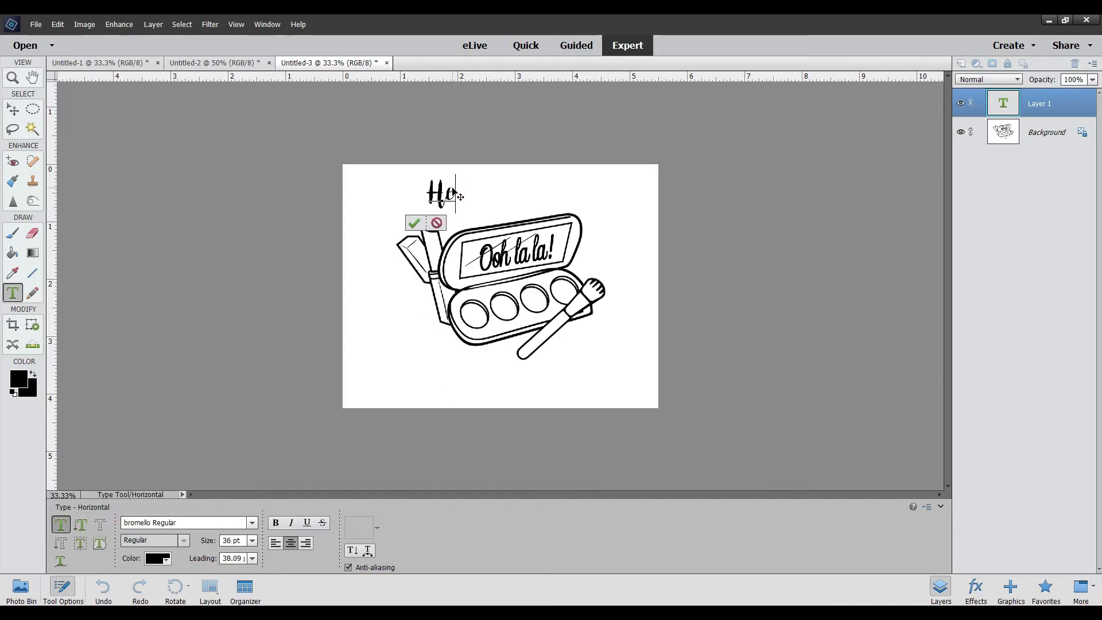
text(llo)
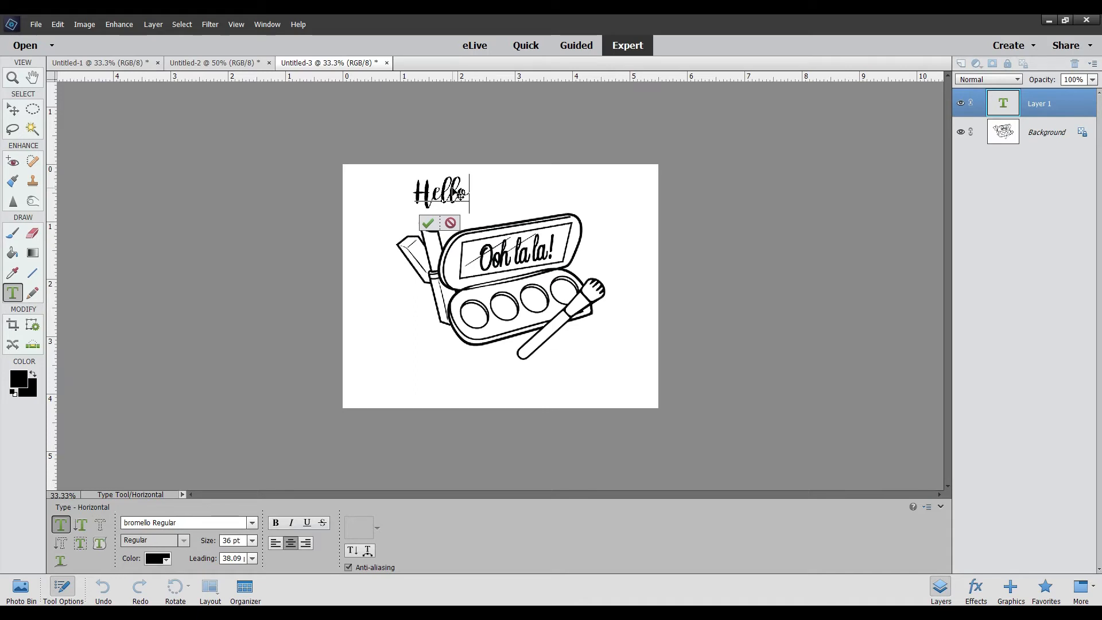
text(, Bea)
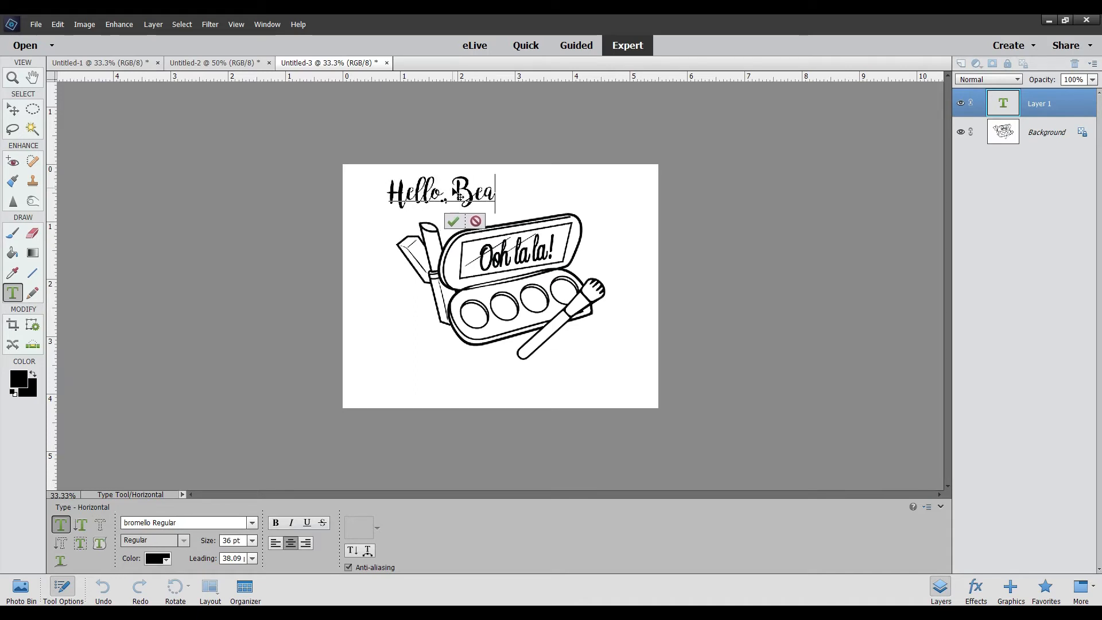
text(utiful)
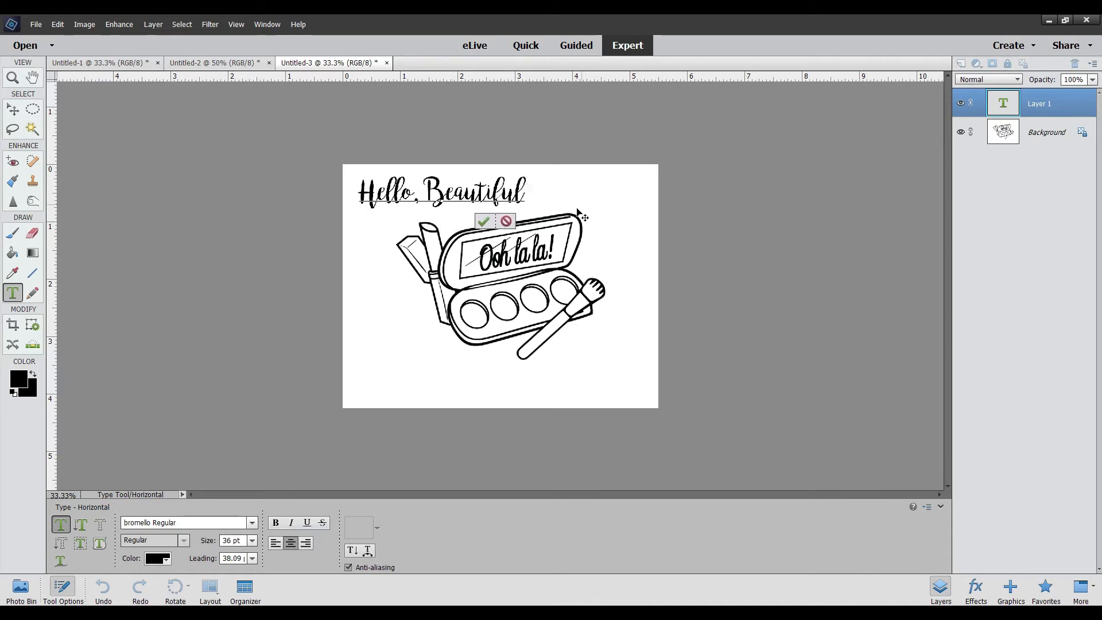
click(483, 221)
Scale the "Hello, Beautiful" text proportionally to 95.63%, center it above the palette and nudge it slightly down.
key(v)
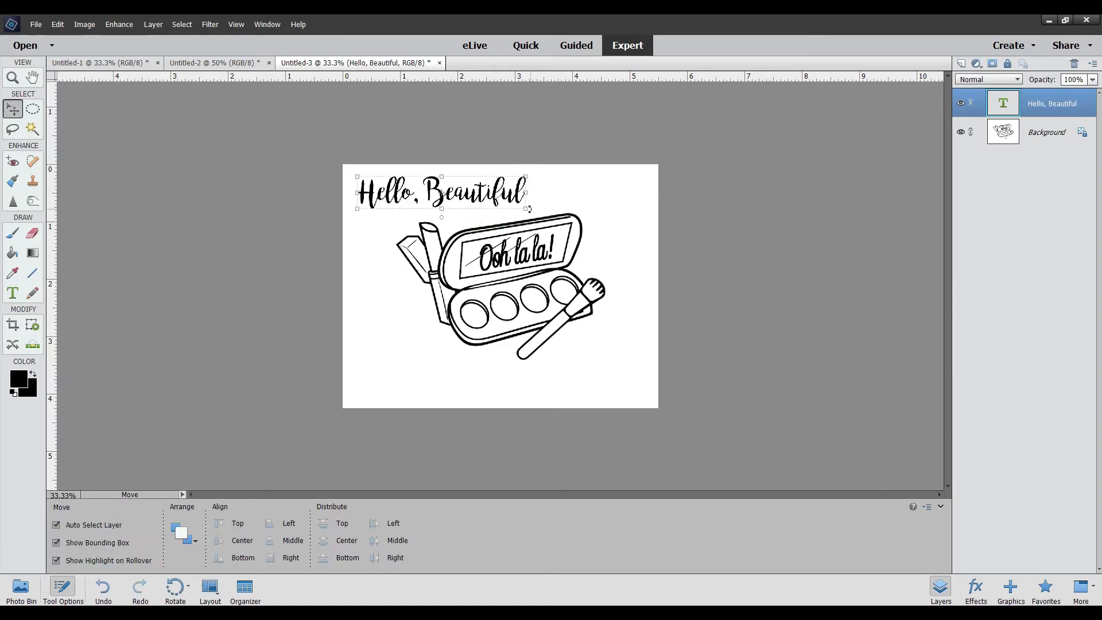
drag(527, 209, 501, 211)
click(246, 543)
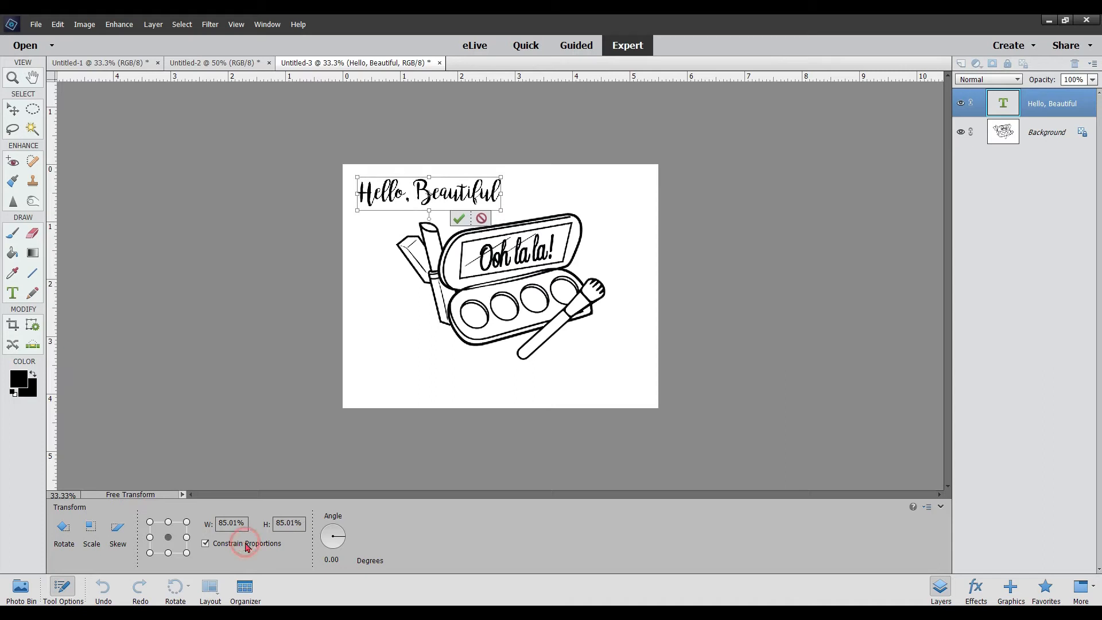
drag(501, 209, 606, 171)
drag(554, 196, 531, 199)
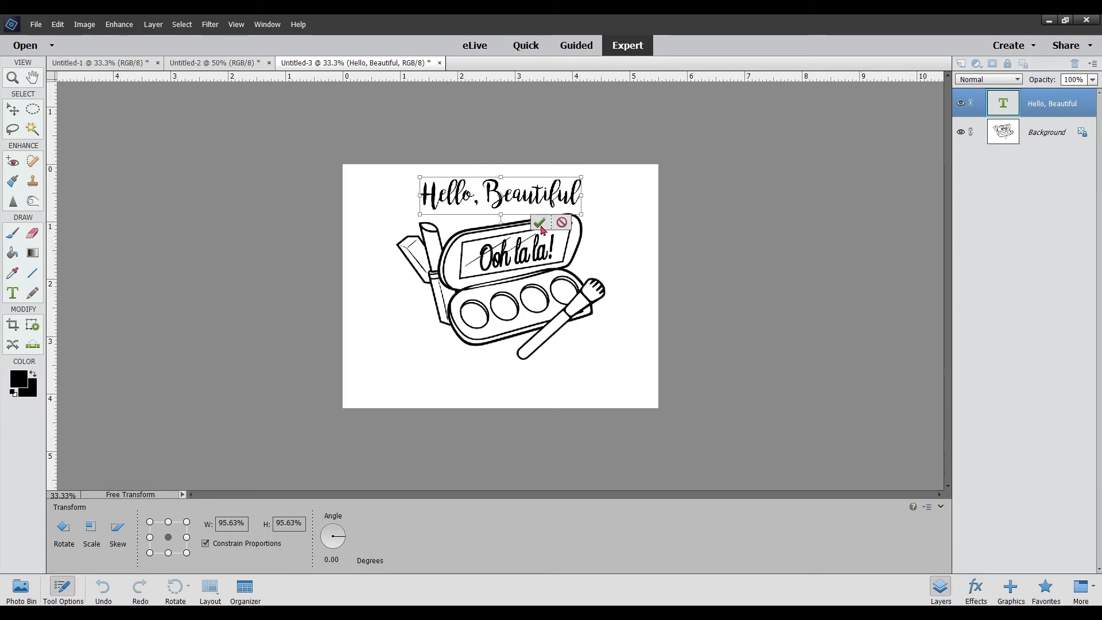
click(540, 223)
key(Down)
key(Down)
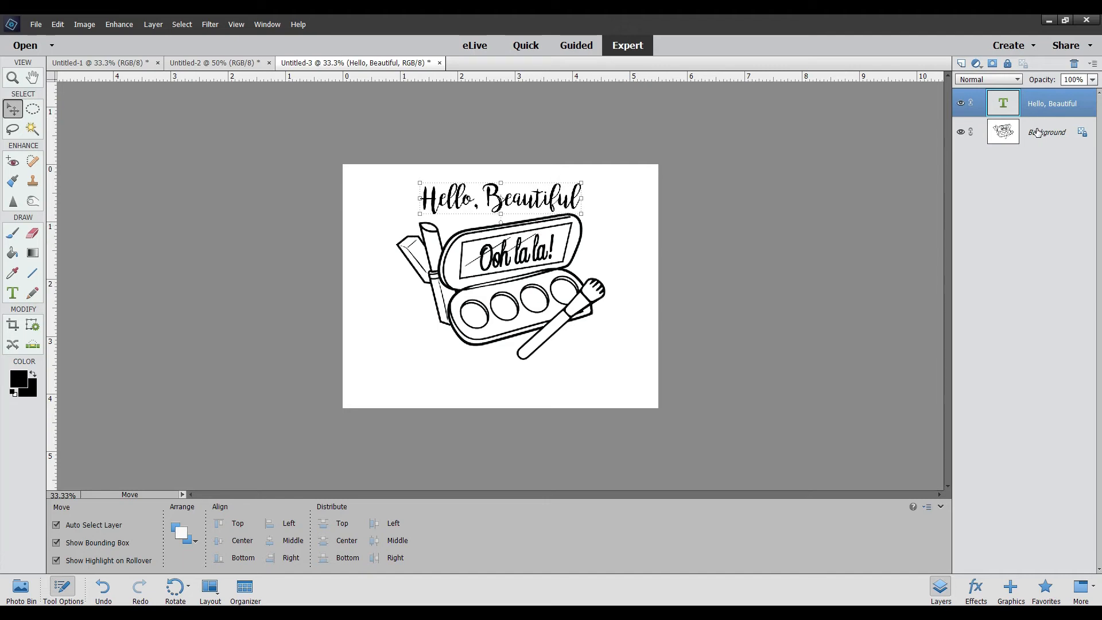
Undo the "Hello, Beautiful" text edits and the image flattening to restore the separate artwork layers.
click(104, 588)
click(104, 588)
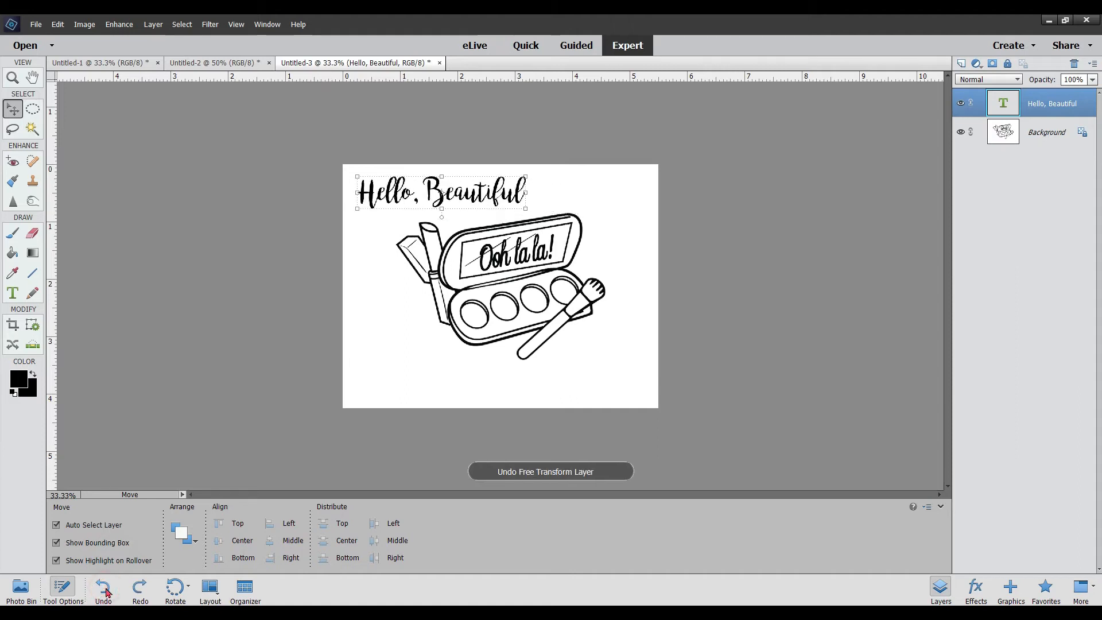
click(103, 588)
click(104, 588)
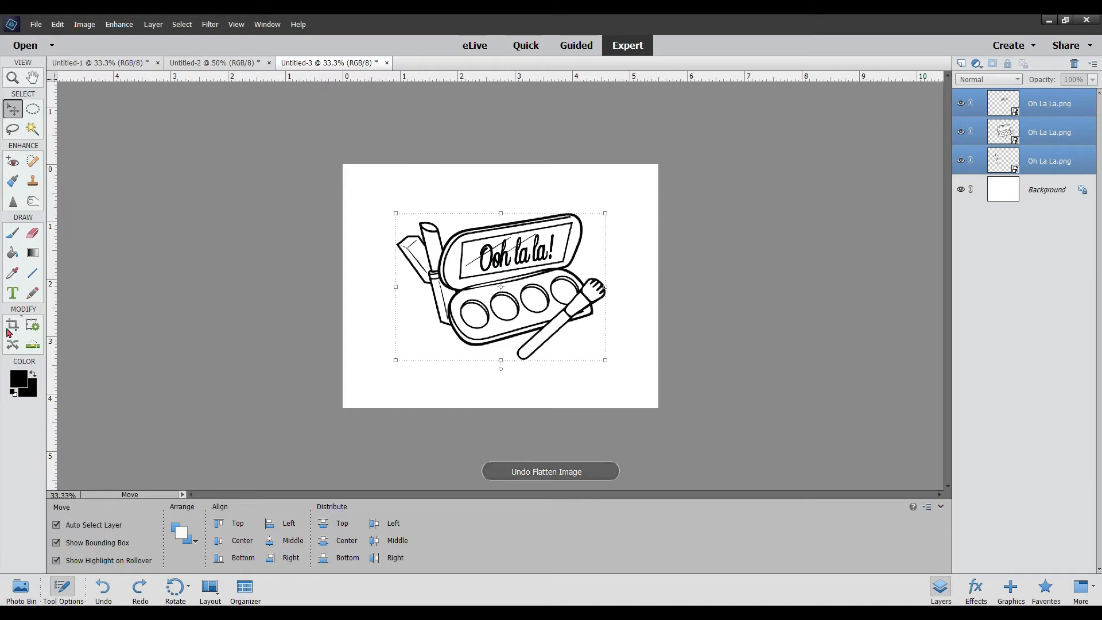
Add a new text layer reading "Hello, Beautiful" above the palette.
click(13, 294)
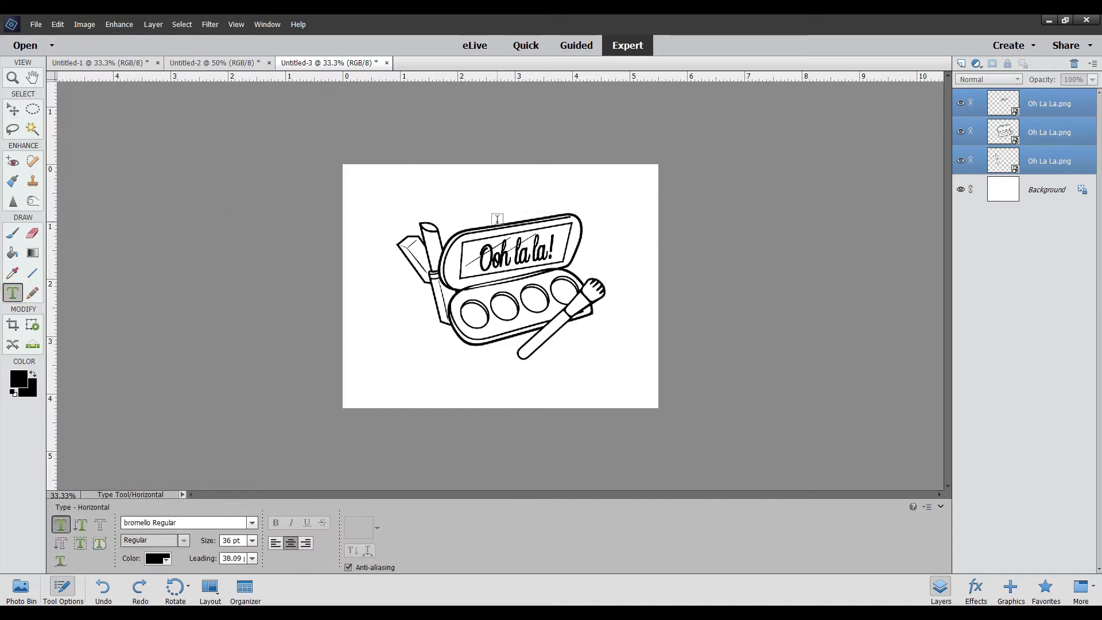
click(497, 189)
text(Hello, Beautiful)
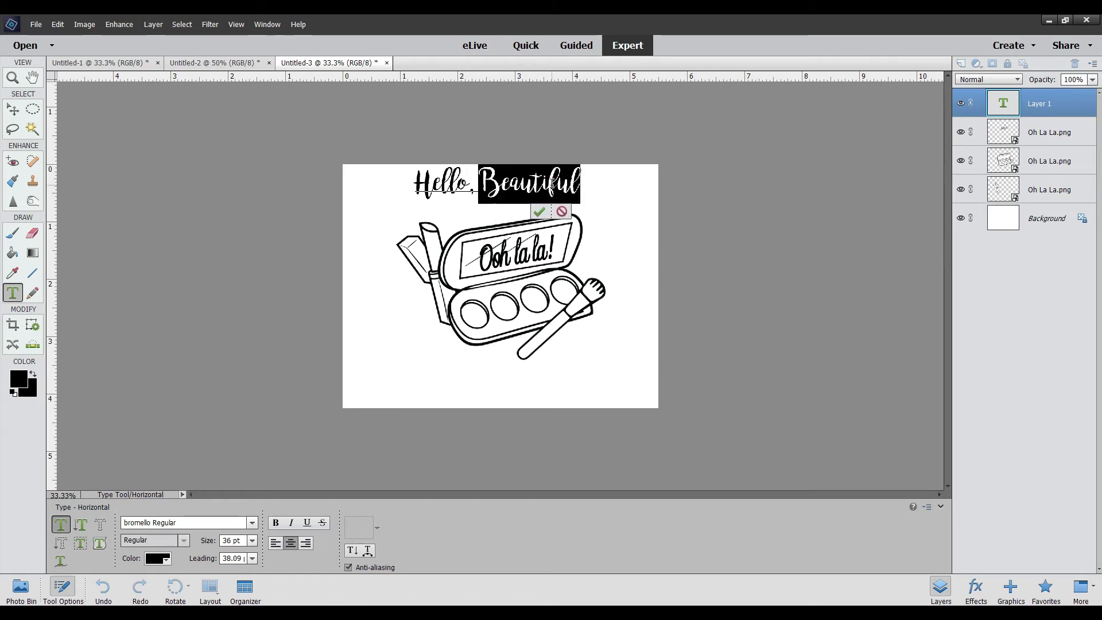
Preview fonts on the whole "Hello, Beautiful" text and apply Moon Flower Bold Regular to it.
triple_click(551, 184)
click(252, 523)
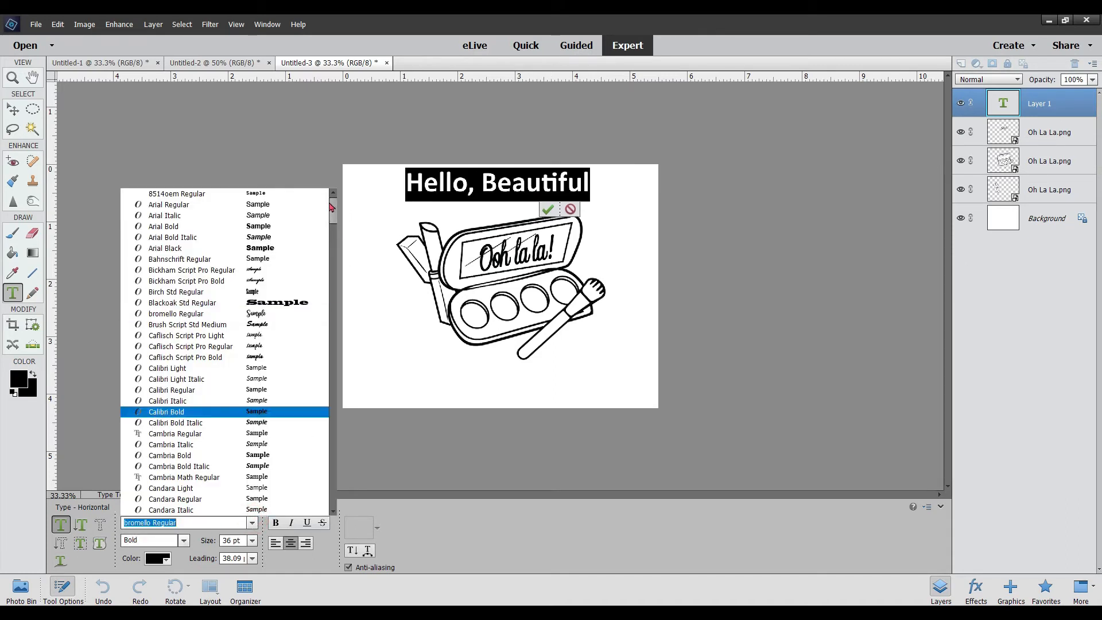
drag(332, 203, 332, 375)
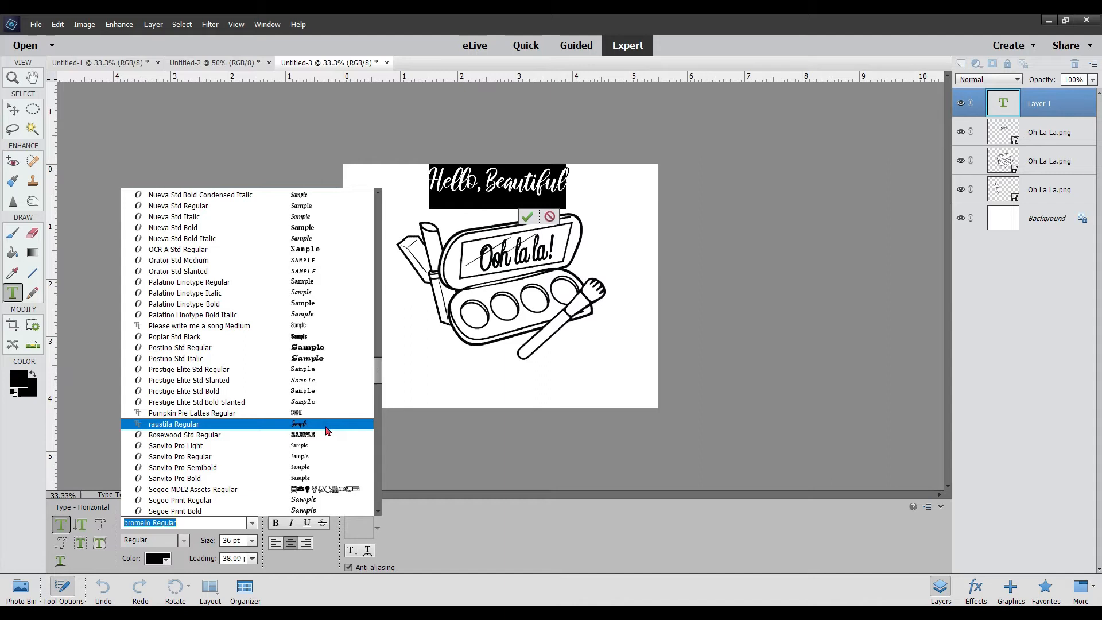
drag(381, 368, 384, 429)
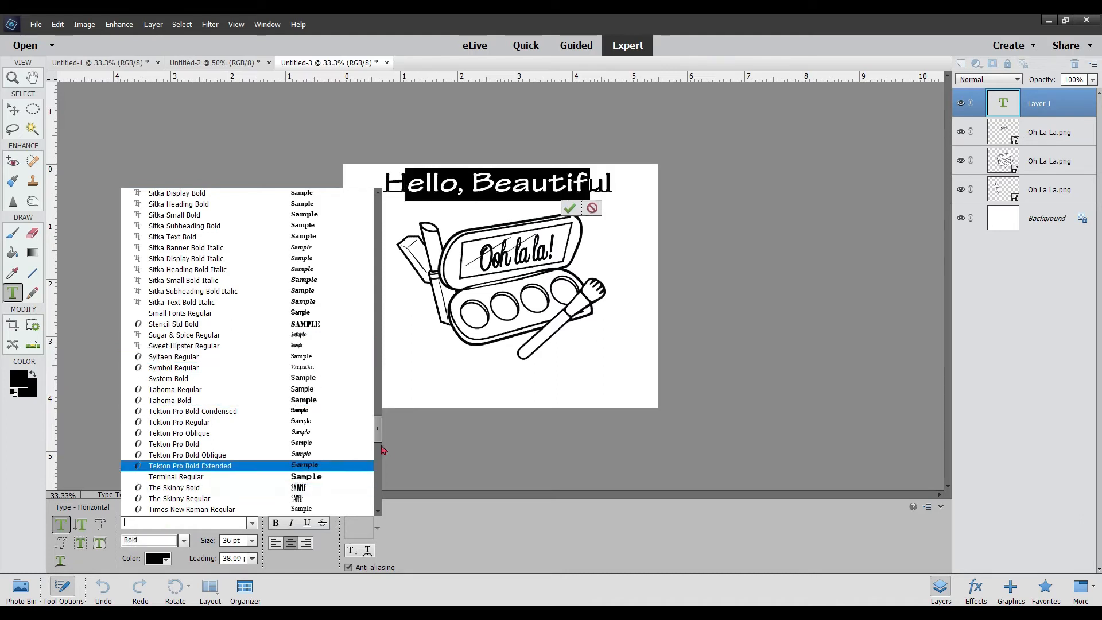
drag(377, 425, 357, 207)
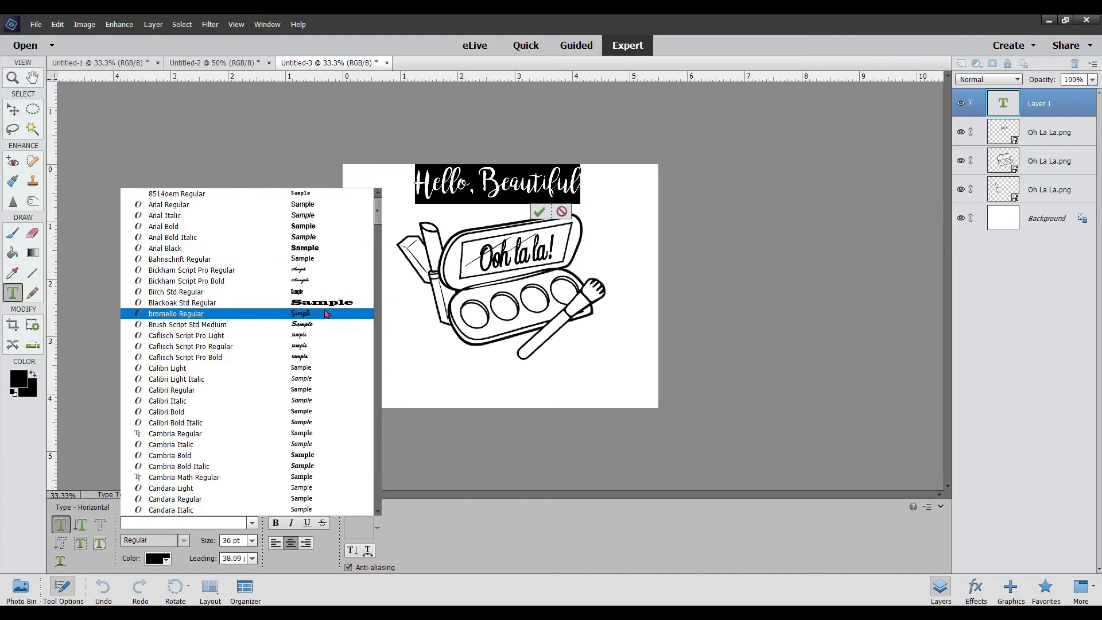
drag(378, 207, 384, 291)
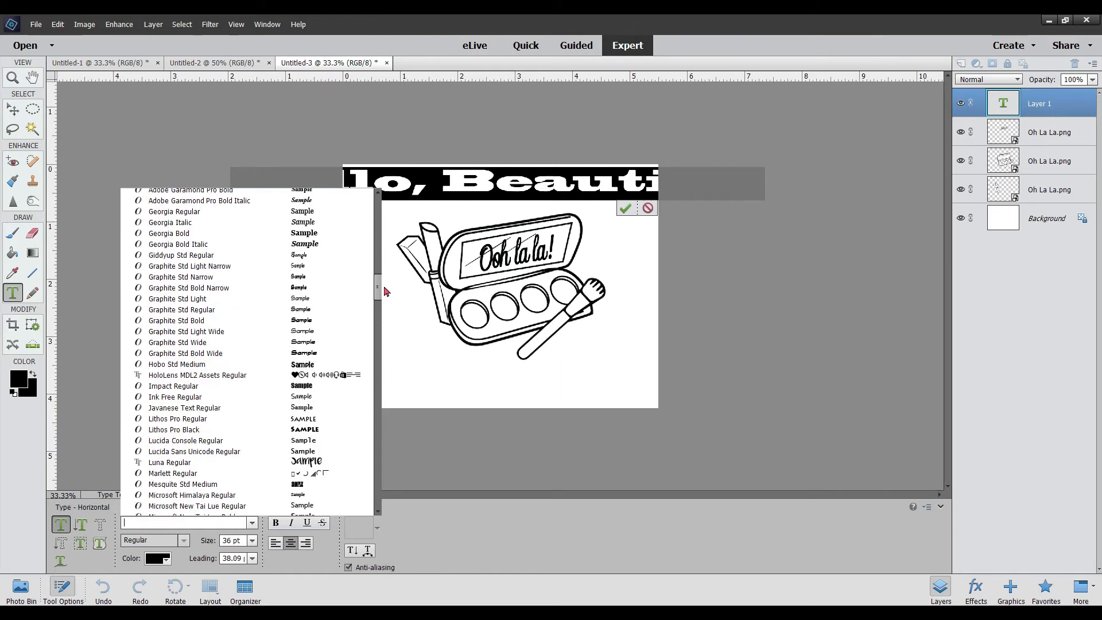
drag(384, 292, 385, 329)
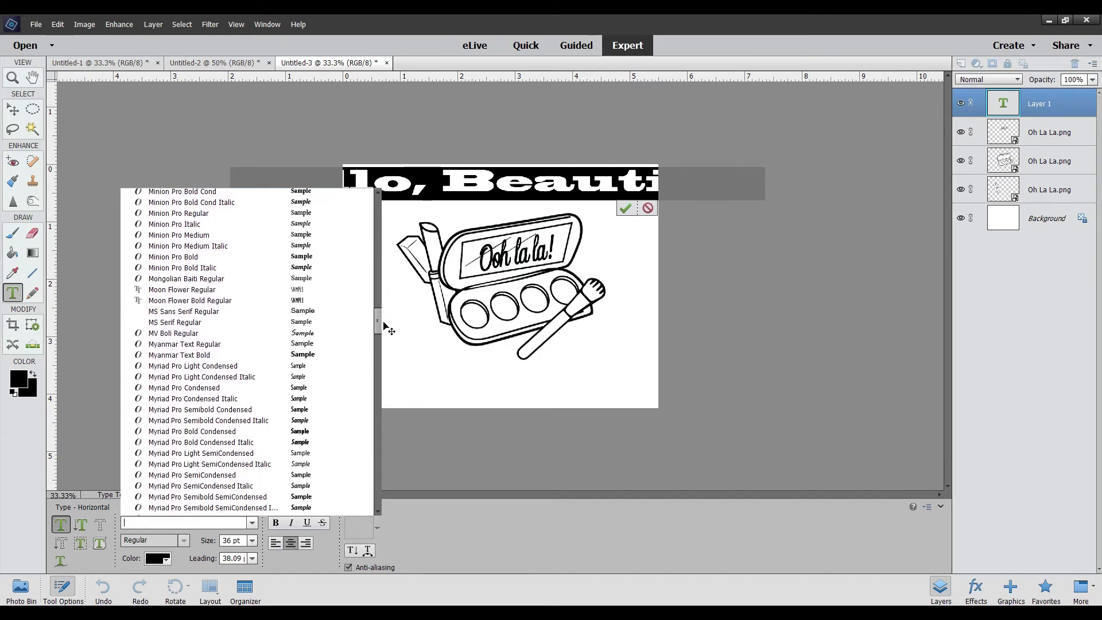
click(305, 300)
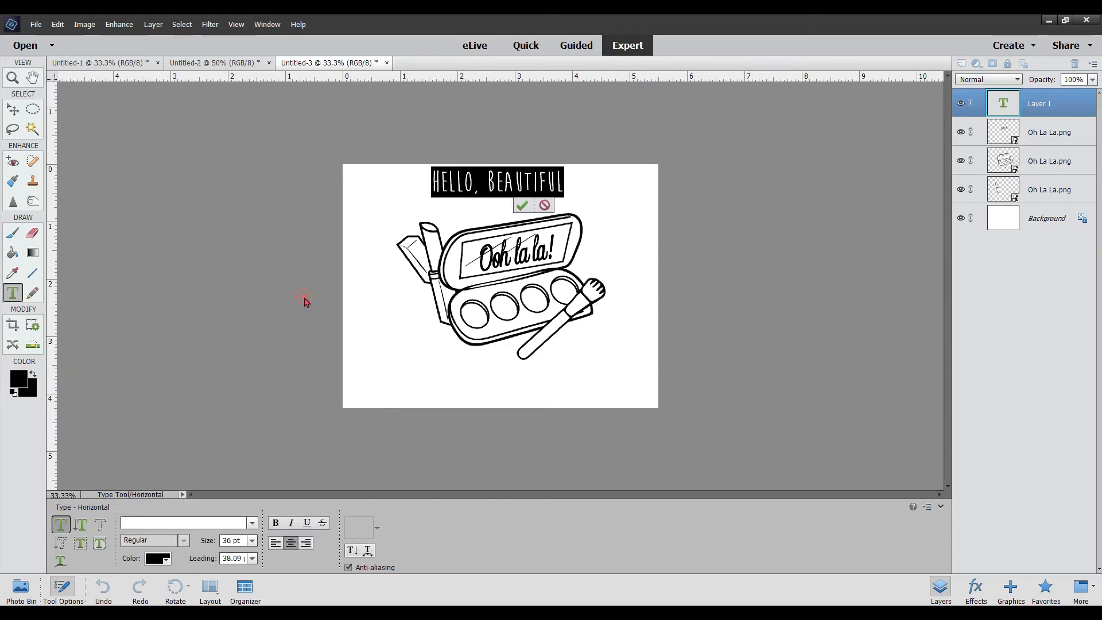
click(527, 204)
Enlarge the "Hello, Beautiful" text proportionally and position it just above the palette lid.
key(v)
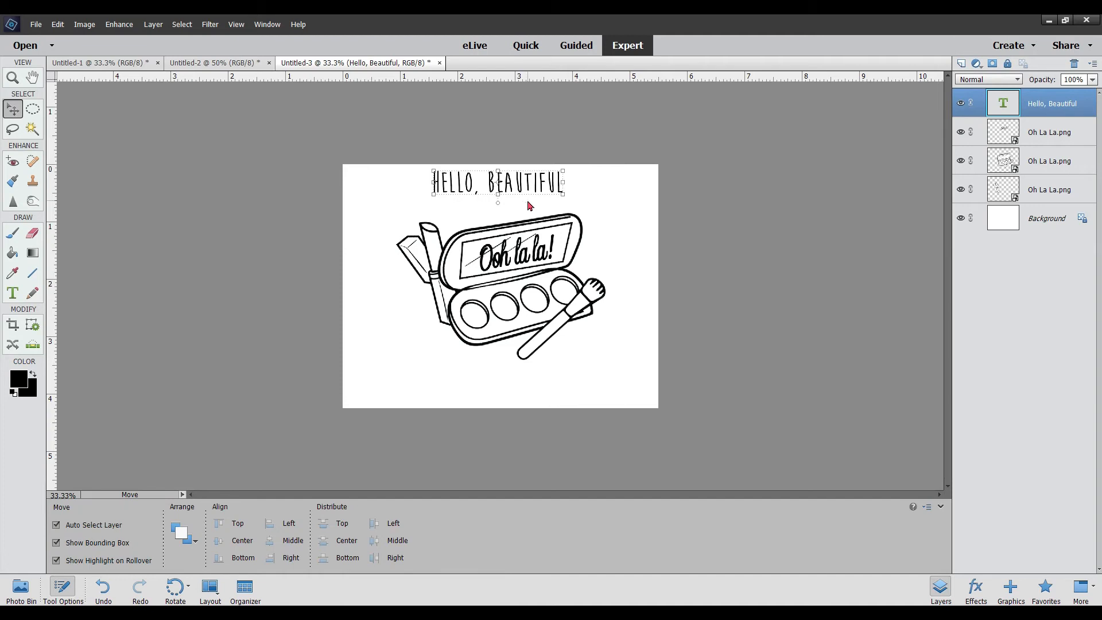
drag(527, 202, 587, 182)
drag(455, 205, 426, 225)
click(547, 221)
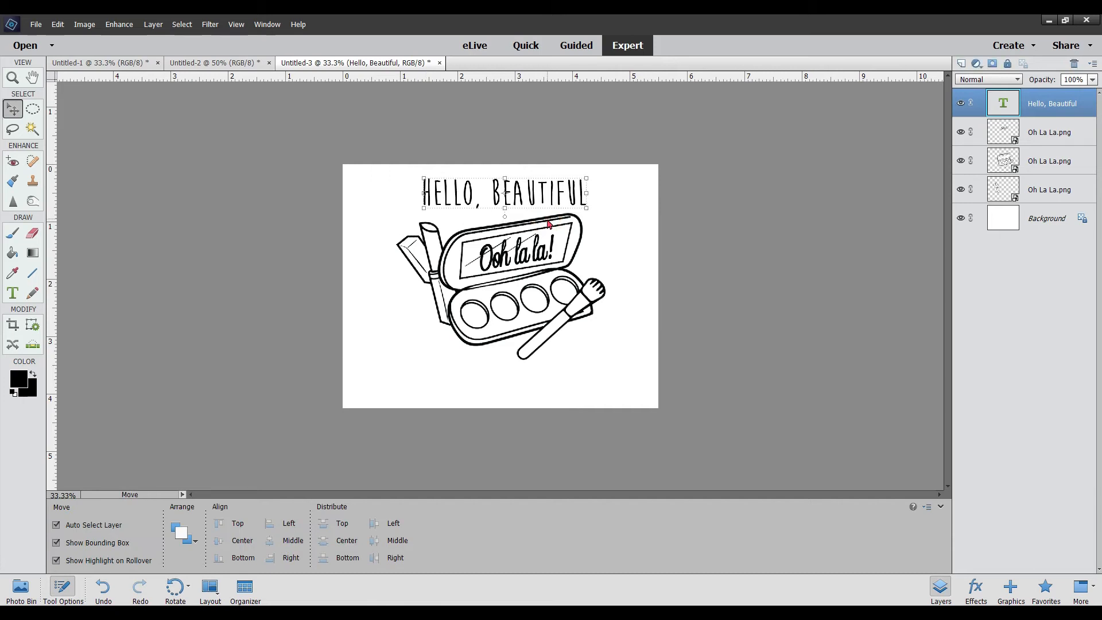
key(Down)
key(Down)
key(Down)
key(Down)
key(Down)
key(Down)
key(Down)
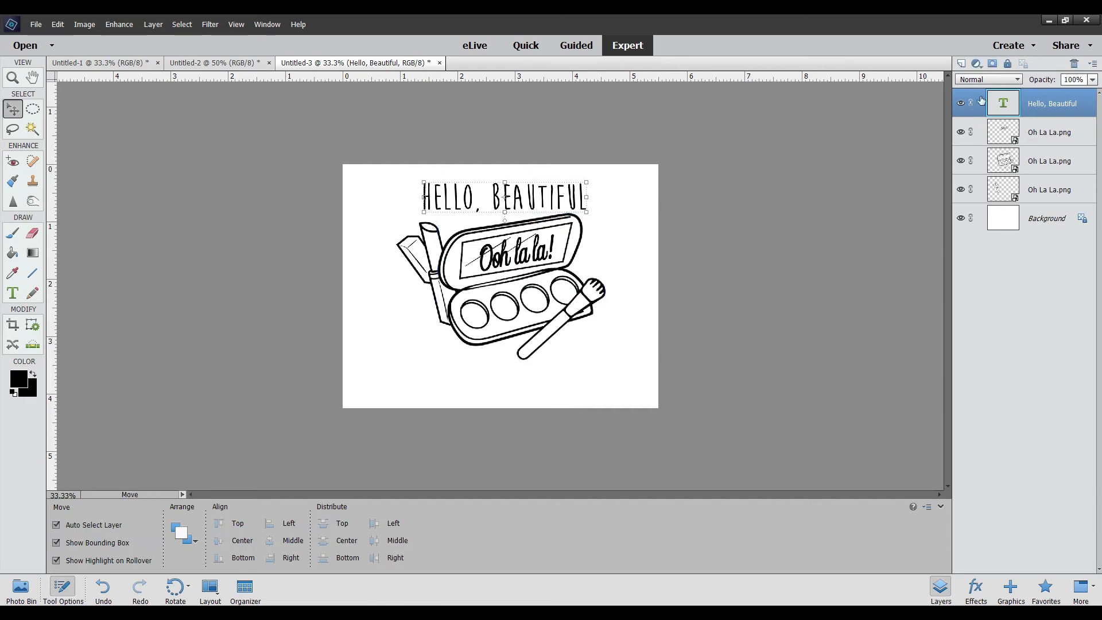
Select the text layer and all three Oh La La.png layers, and nudge them together down and slightly left.
ctrl+click(1048, 134)
ctrl+click(1043, 161)
ctrl+click(1044, 196)
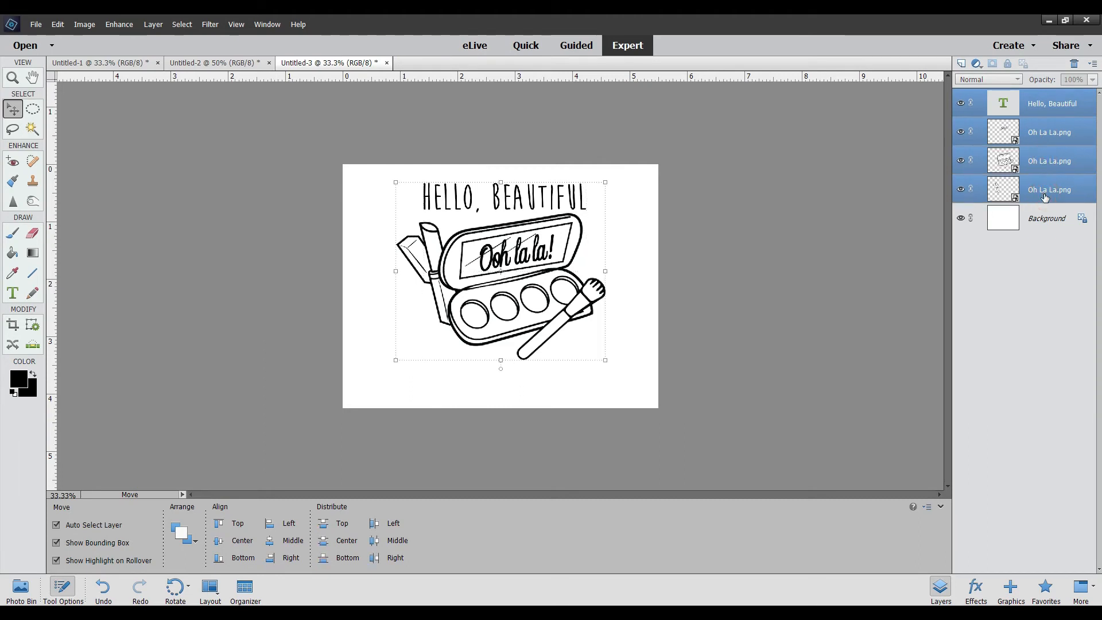
key(shift+Down)
key(shift+Down)
key(shift+Down)
key(shift+Down)
key(shift+Down)
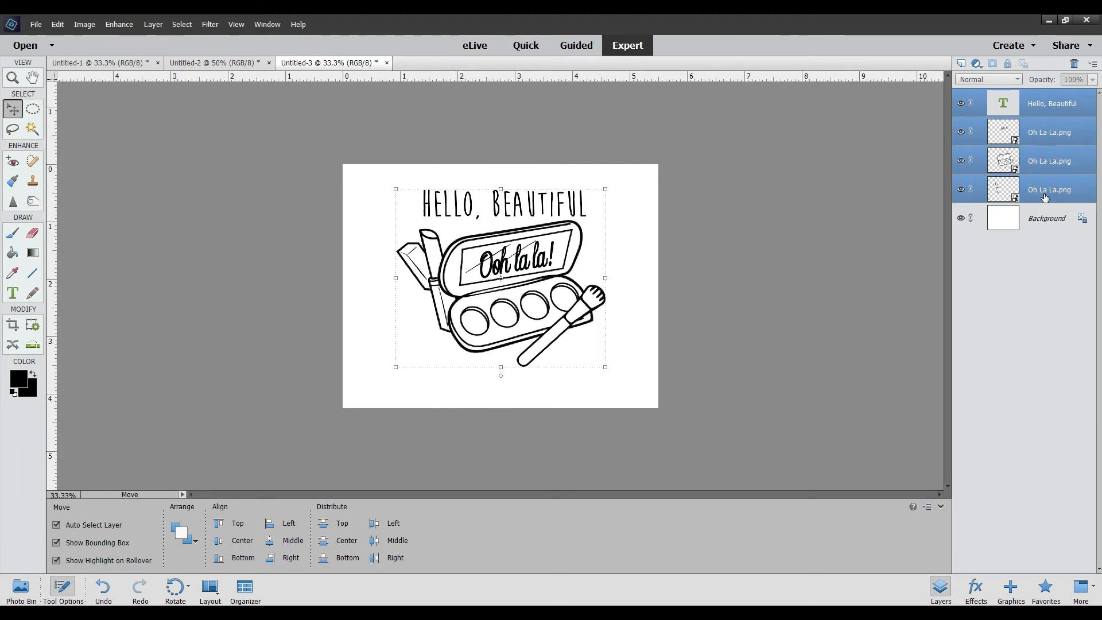
key(shift+Down)
key(Left)
key(Left)
key(Left)
key(Left)
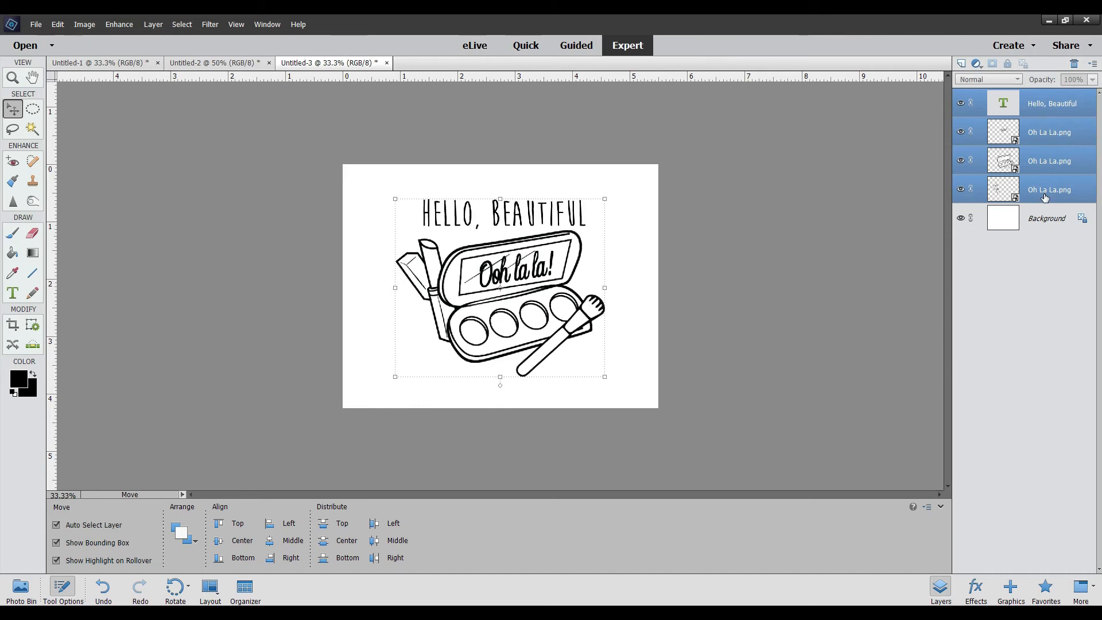
Scale the selected text and artwork layers together to 88.47% and center them on the page.
drag(603, 379, 581, 357)
drag(540, 305, 555, 319)
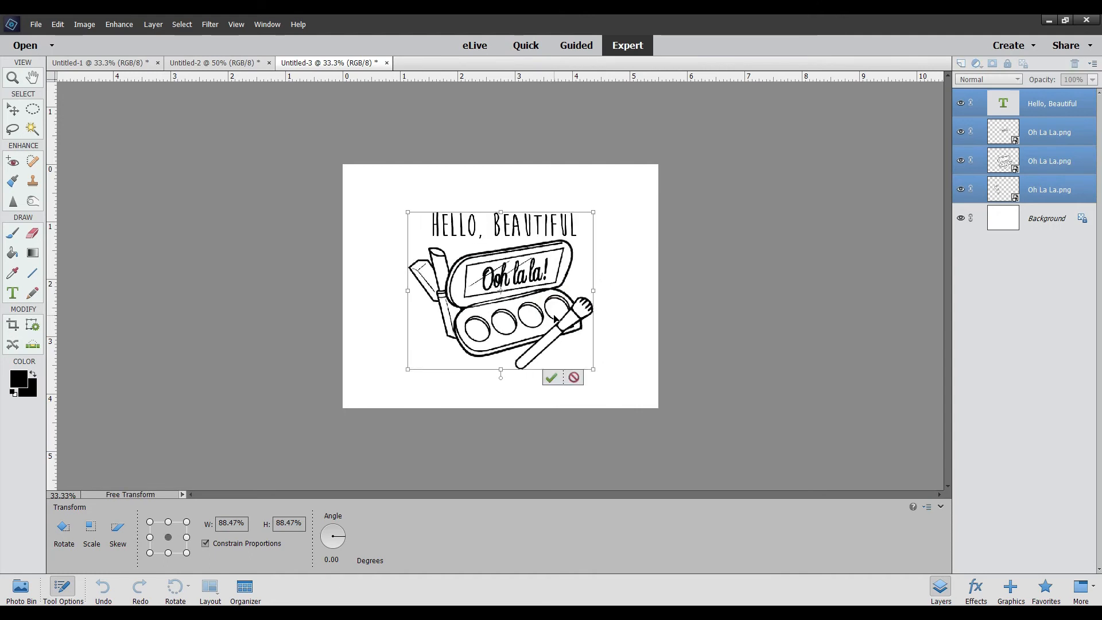
key(Up)
key(Up)
key(Up)
key(Up)
key(Right)
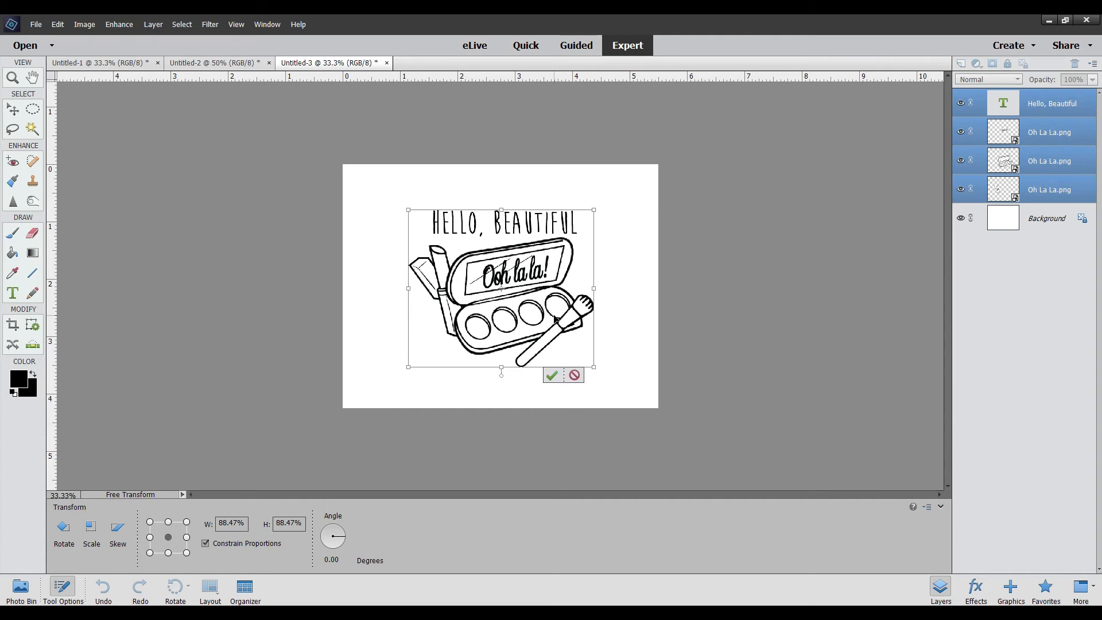
click(552, 375)
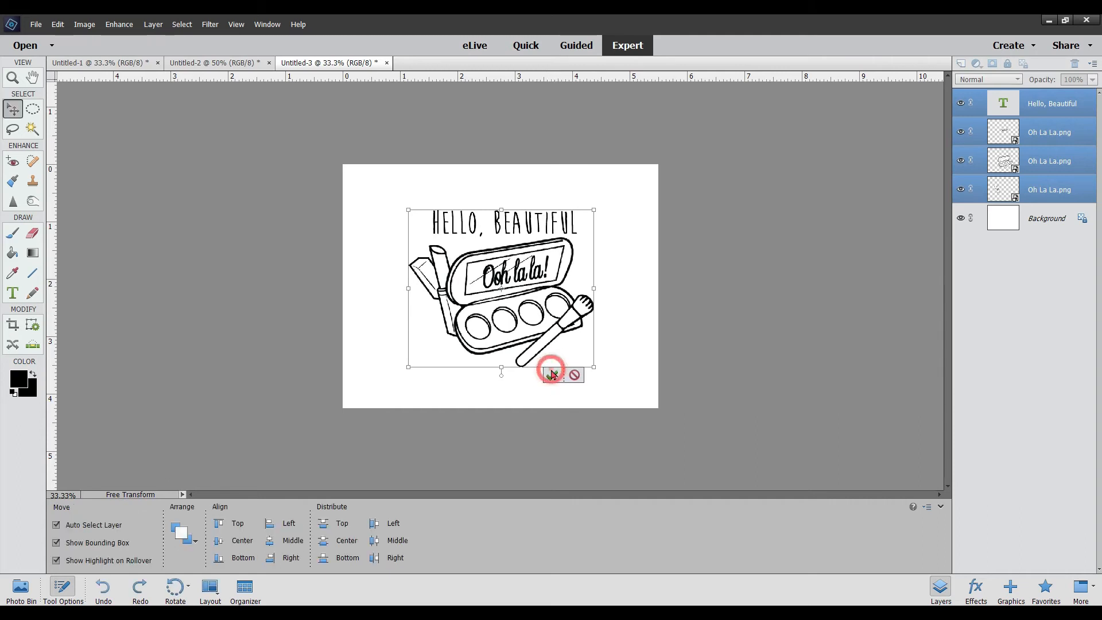
Nudge the "Hello, Beautiful" text up and slightly left to widen its gap above the palette lid, and deselect it.
click(694, 316)
click(555, 223)
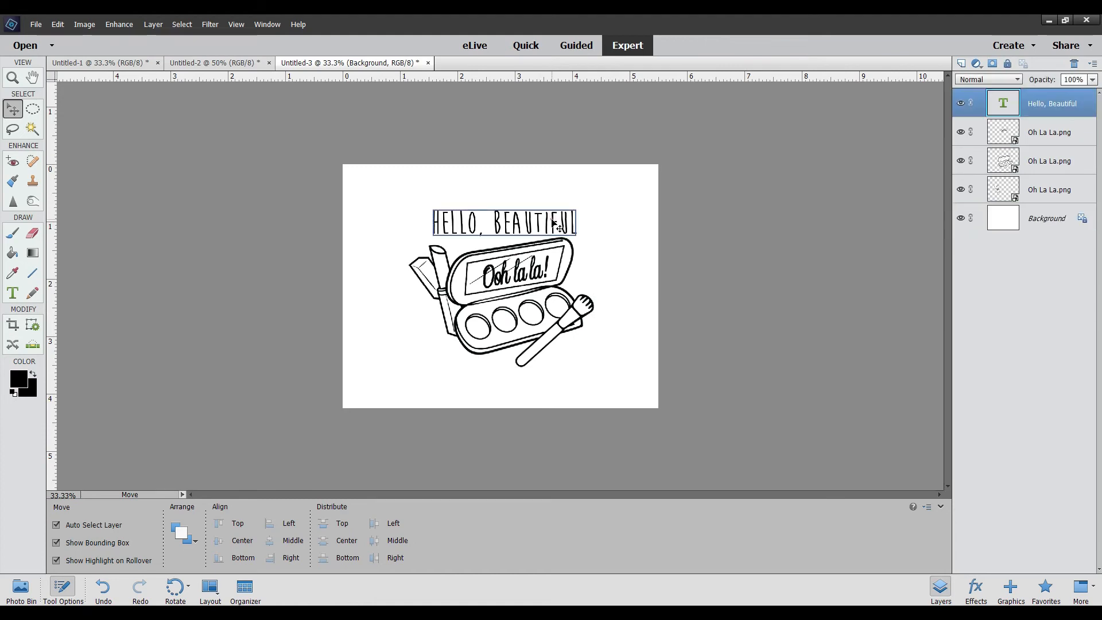
key(Up)
key(Up)
key(Up)
key(Up)
key(Left)
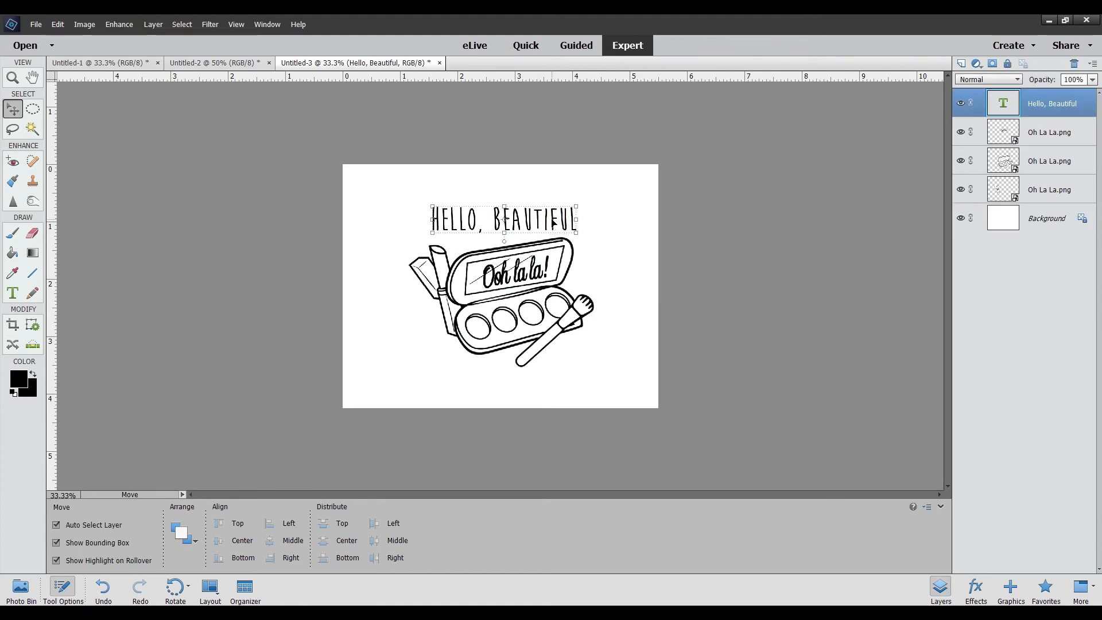
click(872, 225)
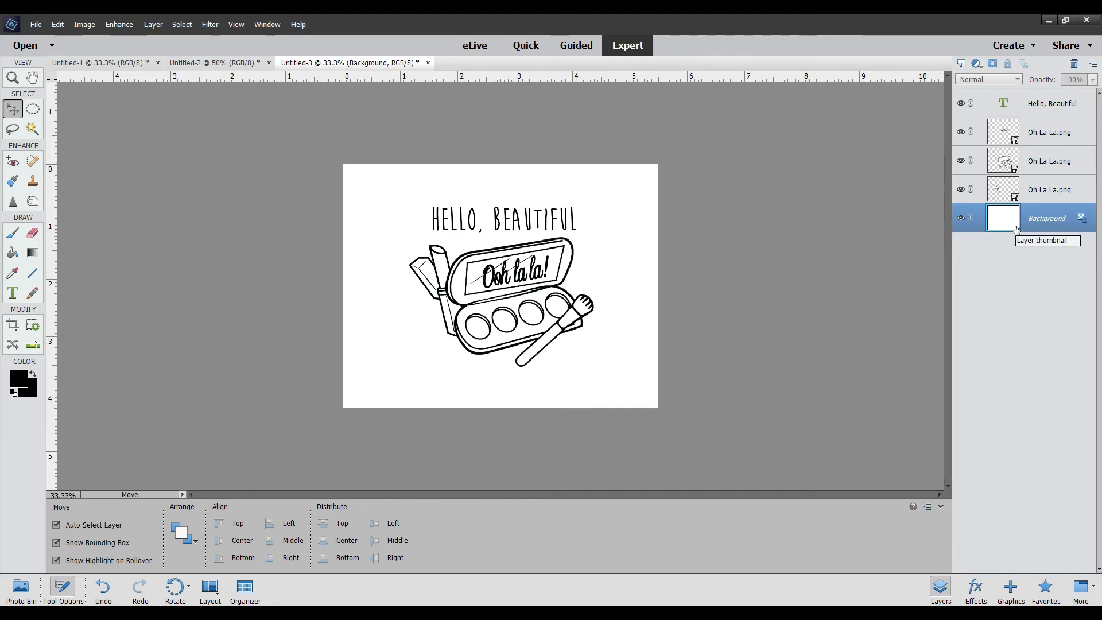
Select the "Hello, Beautiful" text layer together with all three Oh La La.png layers.
click(1063, 106)
ctrl+click(1054, 144)
ctrl+click(1045, 187)
ctrl+click(1045, 166)
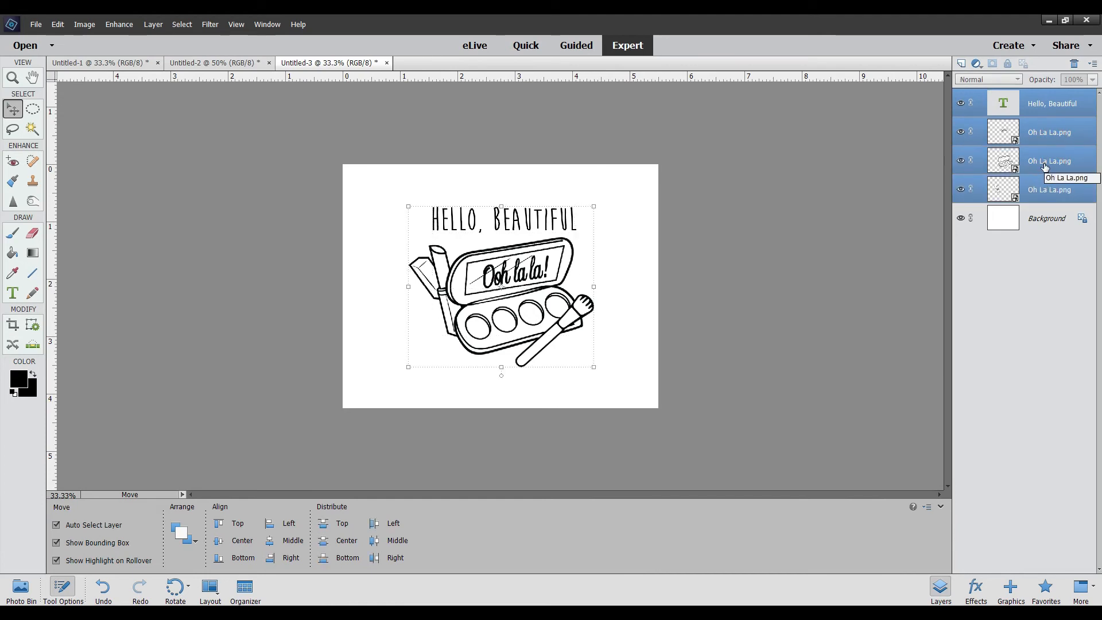
Flatten the text and artwork layers into the Background layer.
click(1031, 224)
right_click(1023, 221)
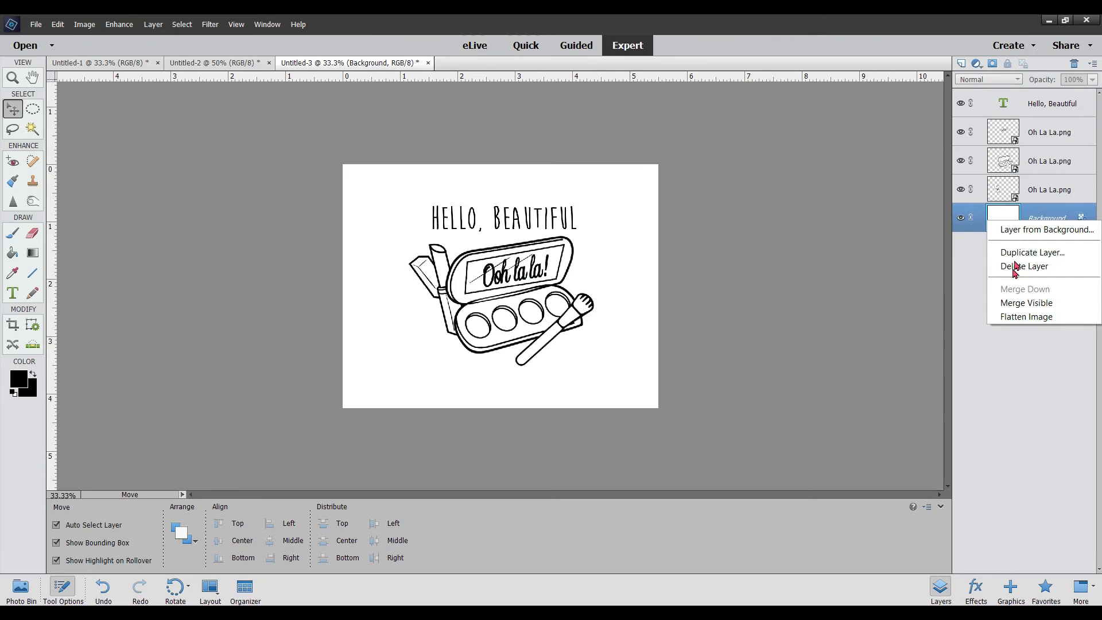
click(1010, 317)
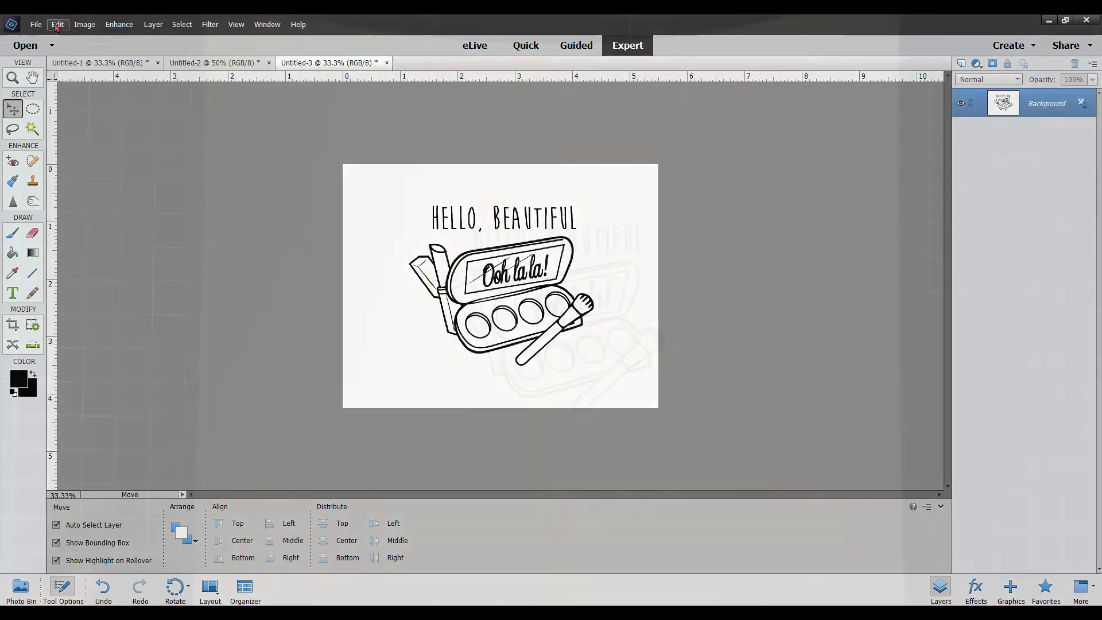